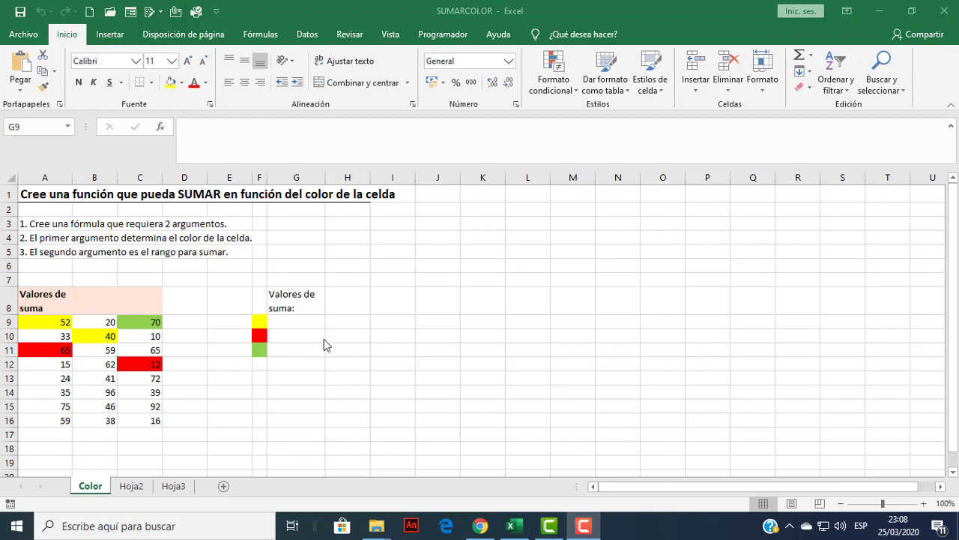
Review the coloured values table A9:C16 and the yellow and red swatches beside G9 and G10.
{"action": "left_click", "coordinate": [309, 322]}
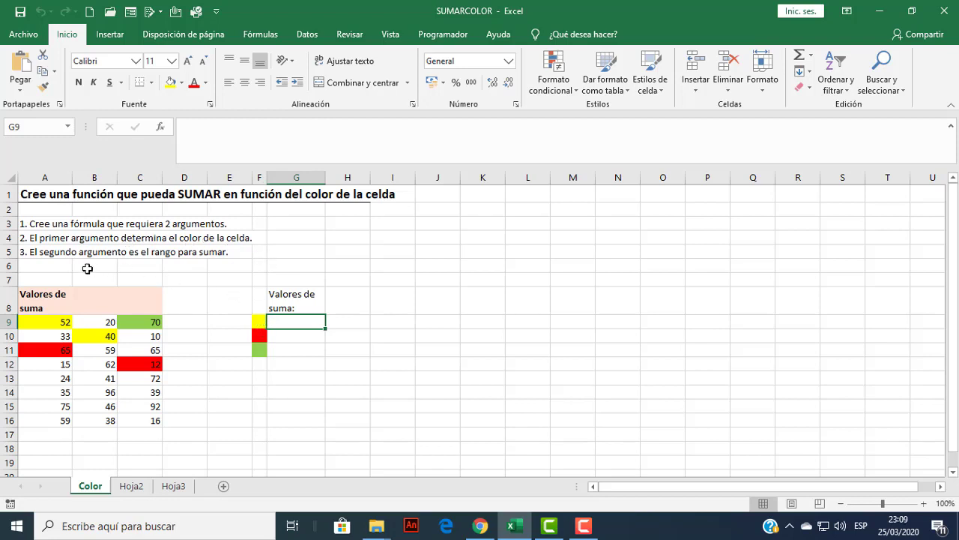
{"action": "left_click", "coordinate": [49, 321]}
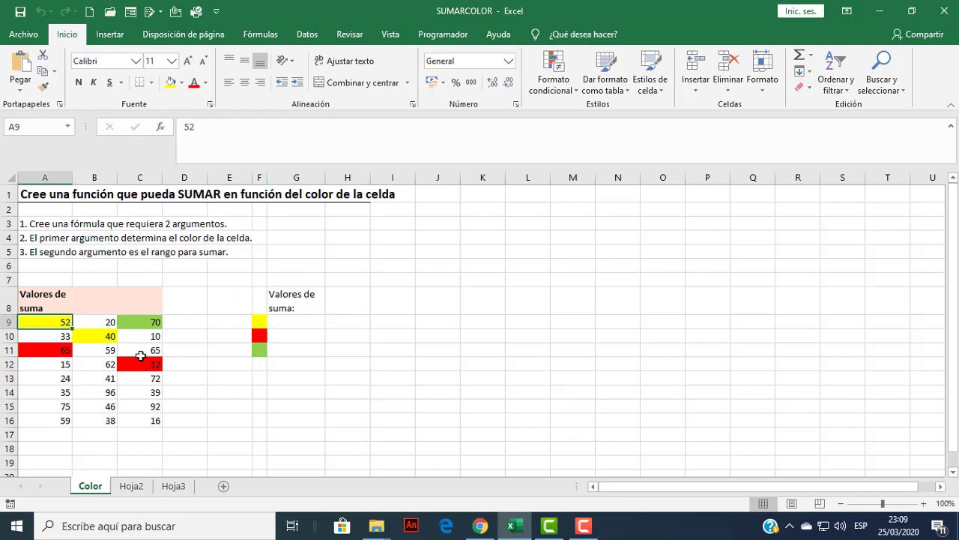
{"action": "left_click_drag", "start_coordinate": [140, 355], "coordinate": [156, 424]}
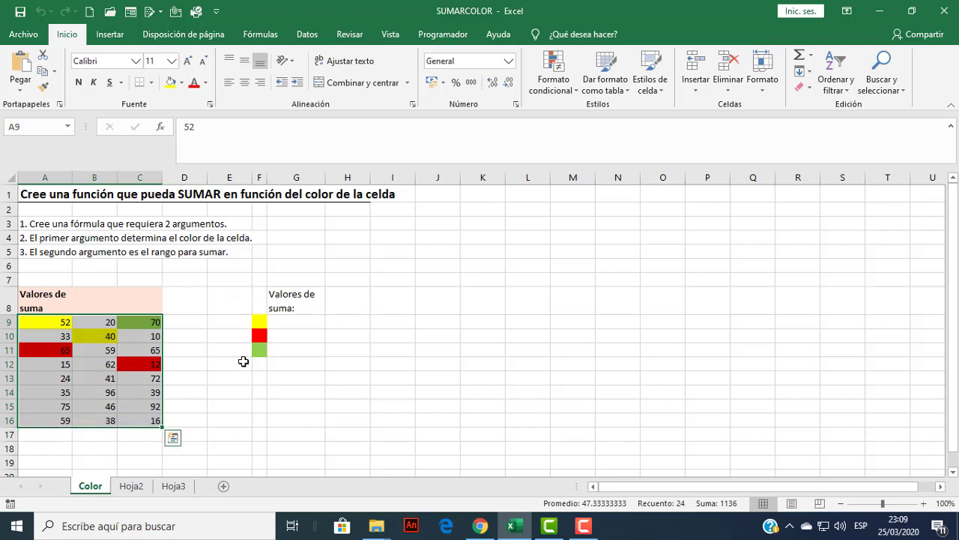
{"action": "left_click", "coordinate": [278, 350]}
{"action": "left_click", "coordinate": [291, 309]}
{"action": "left_click", "coordinate": [300, 331]}
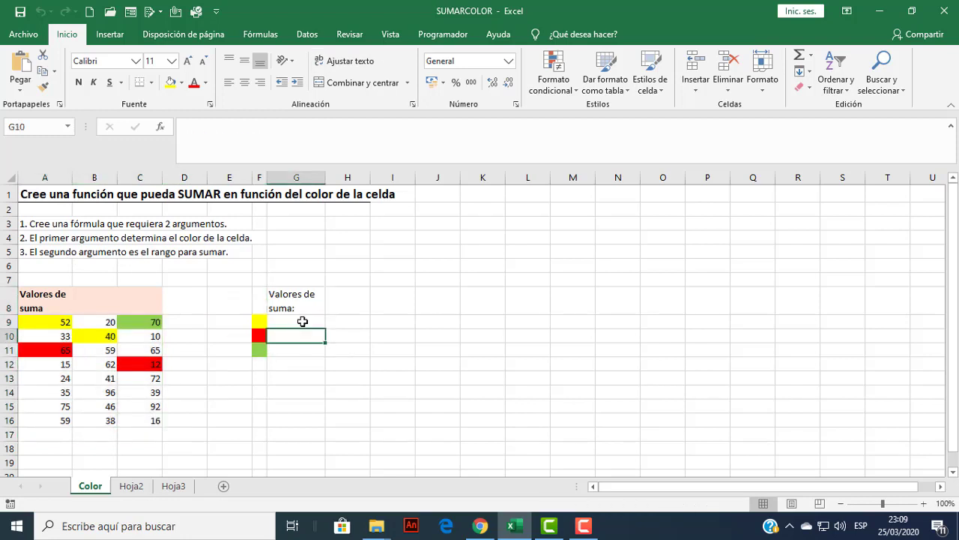
{"action": "left_click", "coordinate": [302, 321]}
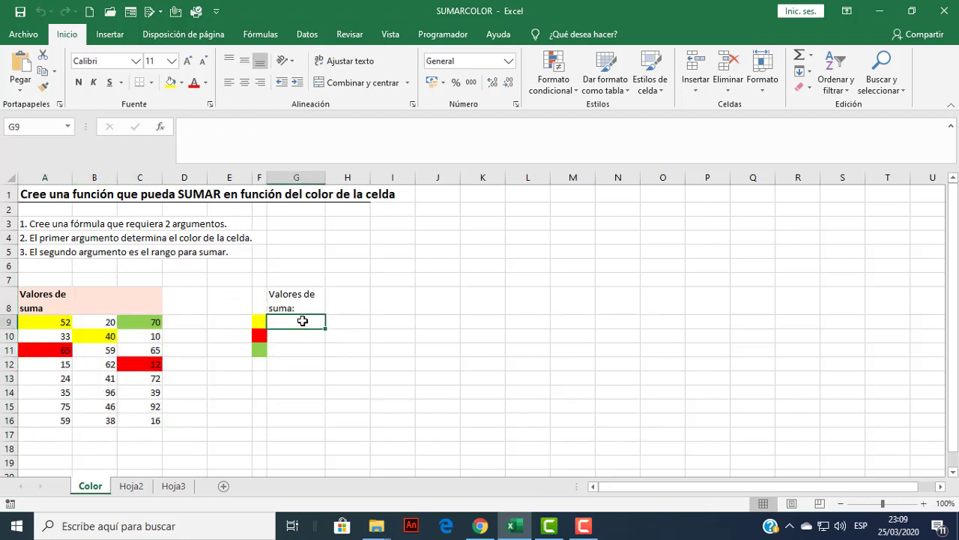
{"action": "left_click", "coordinate": [256, 322]}
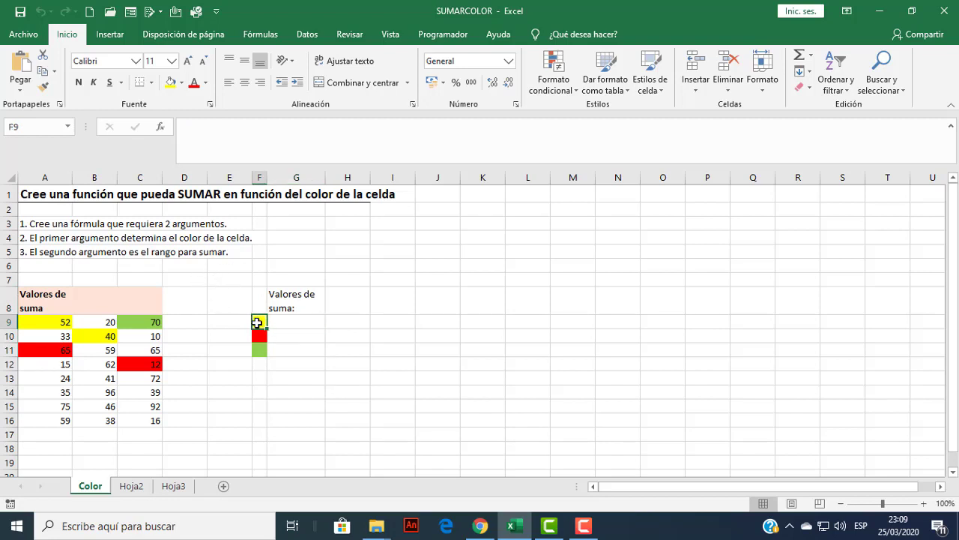
{"action": "left_click", "coordinate": [288, 328]}
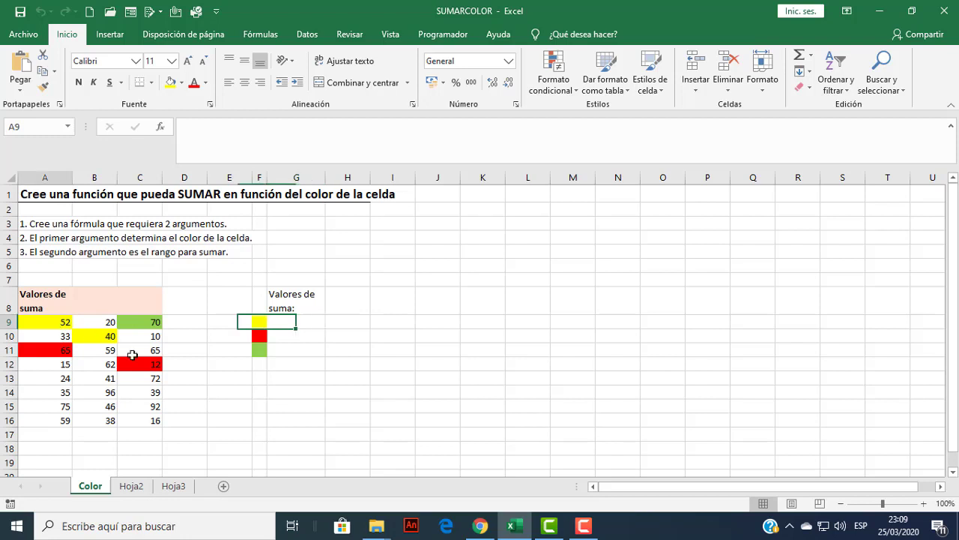
{"action": "left_click_drag", "start_coordinate": [66, 323], "coordinate": [146, 420]}
{"action": "left_click", "coordinate": [297, 321]}
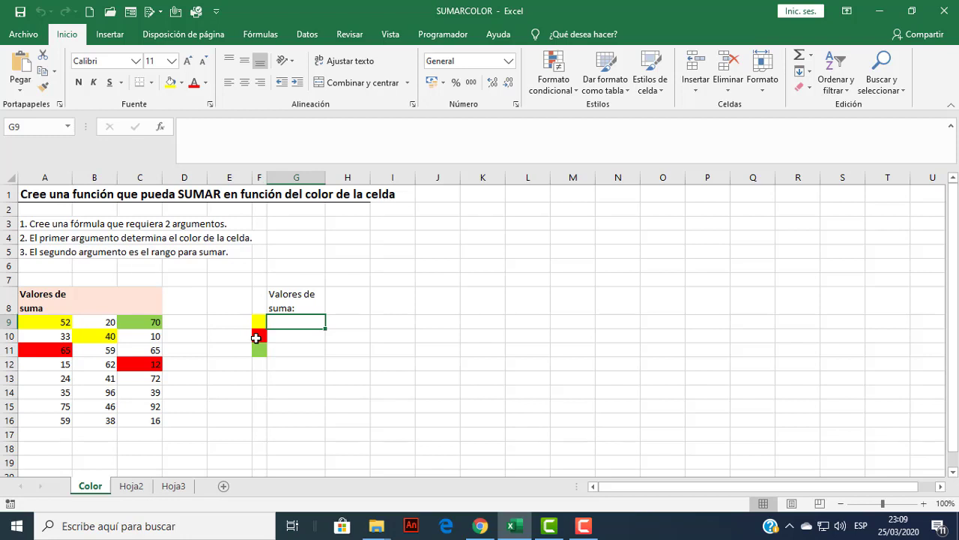
Confirm Programador (Developer) is checked under Customize Ribbon and show the Programador tab.
{"action": "left_click", "coordinate": [447, 36]}
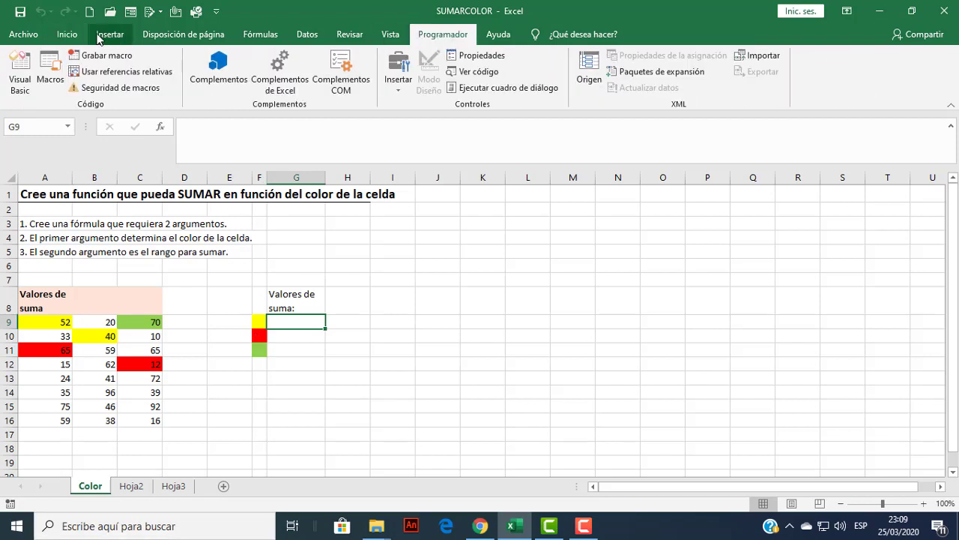
{"action": "left_click", "coordinate": [67, 36]}
{"action": "left_click", "coordinate": [41, 39]}
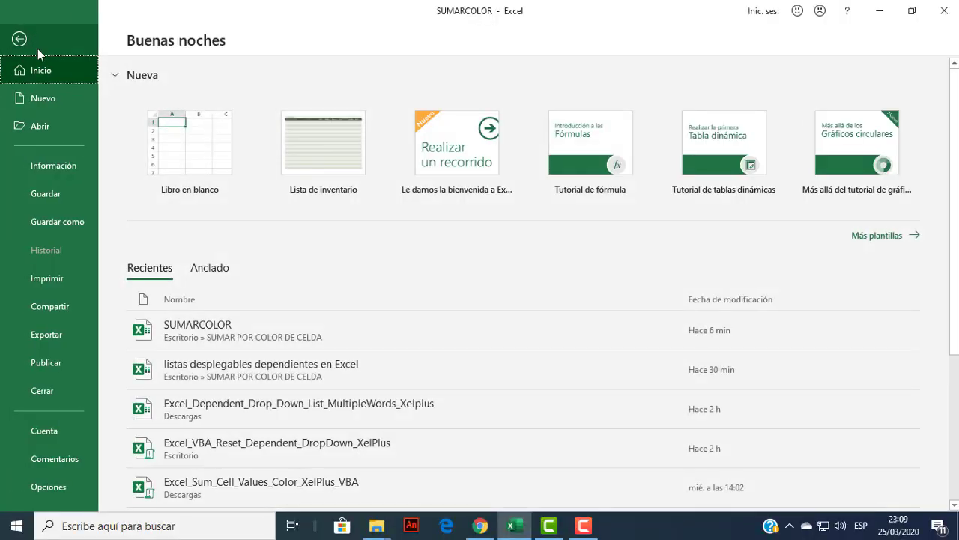
{"action": "left_click", "coordinate": [48, 487]}
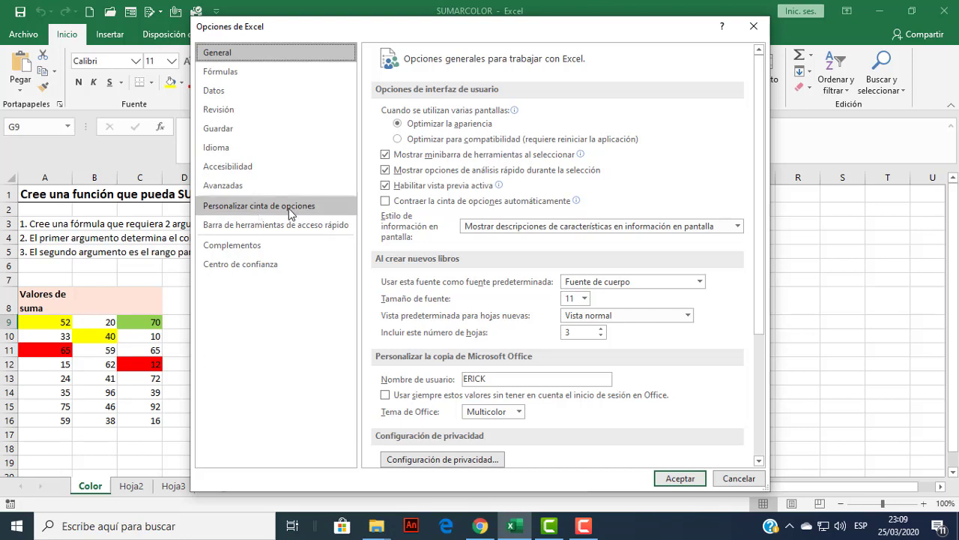
{"action": "left_click", "coordinate": [272, 209]}
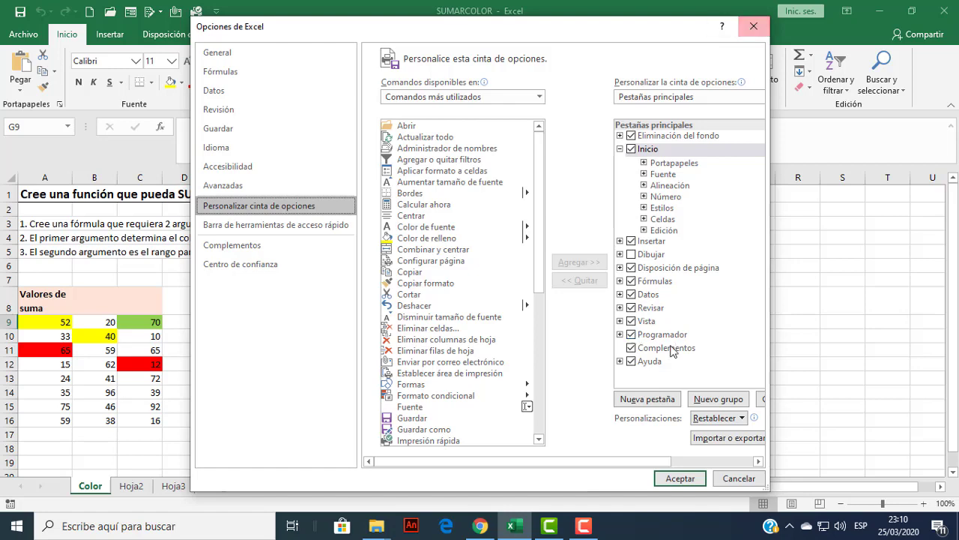
{"action": "left_click", "coordinate": [679, 479]}
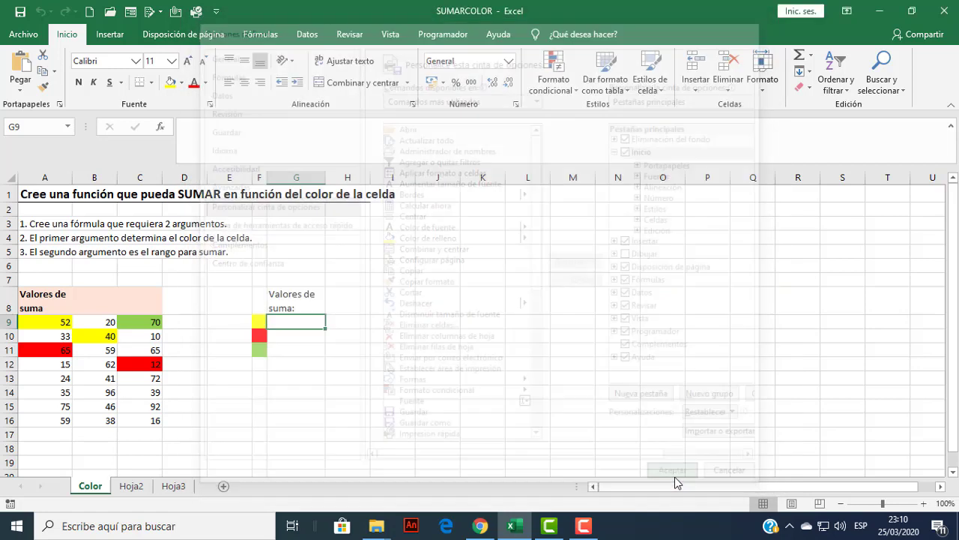
{"action": "left_click", "coordinate": [455, 36]}
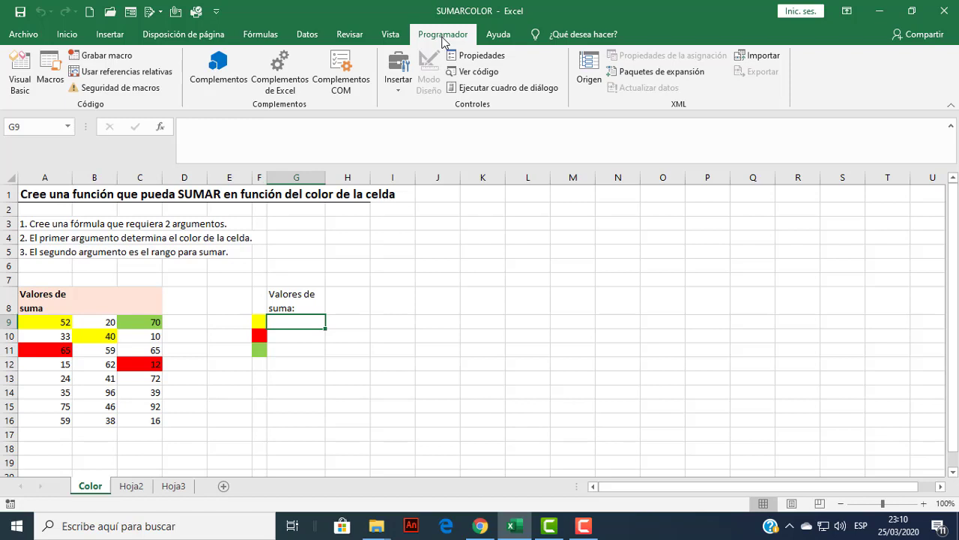
Launch the Visual Basic editor for SUMARCOLOR.xlsx and show the Insertar menu.
{"action": "left_click", "coordinate": [20, 83]}
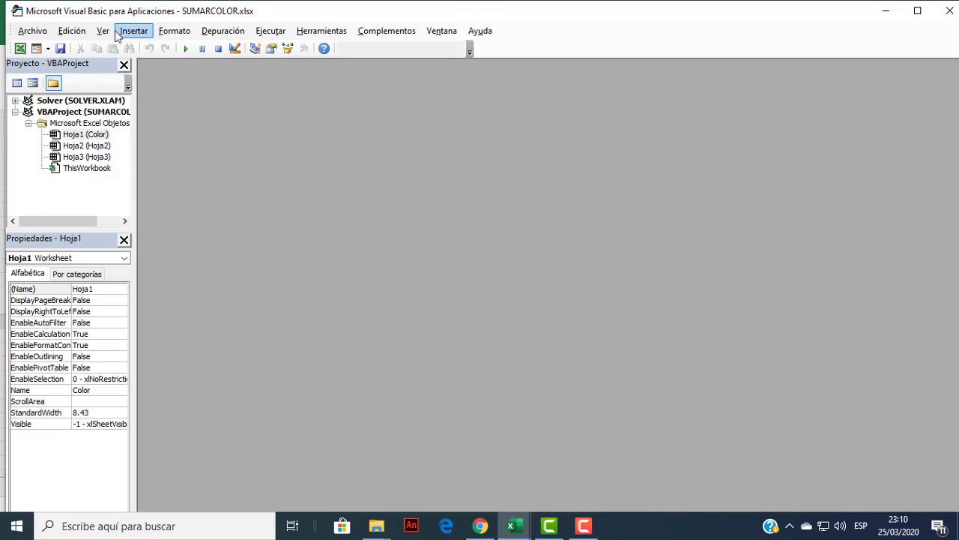
{"action": "left_click", "coordinate": [139, 33]}
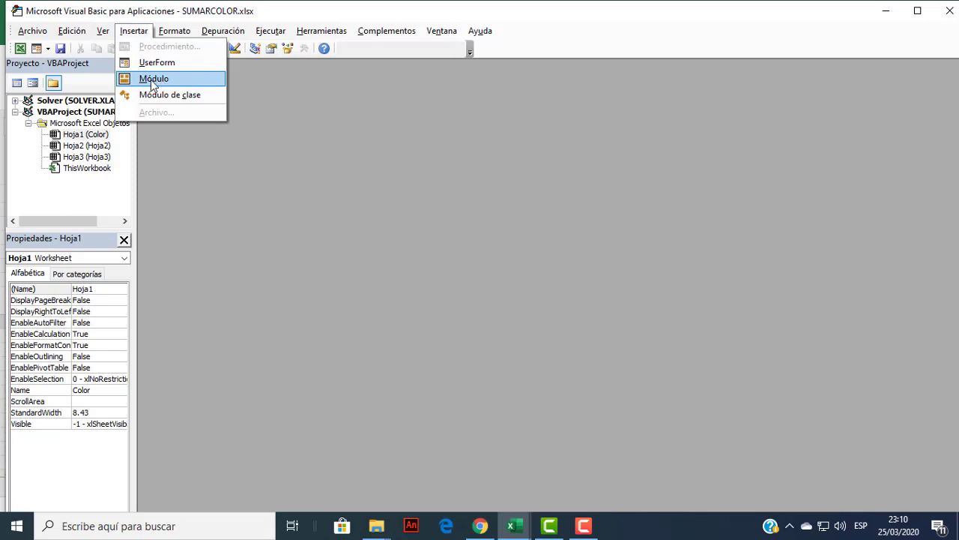
Add Módulo1 to the SUMARCOLOR project and place the cursor in its blank code window.
{"action": "left_click", "coordinate": [154, 82]}
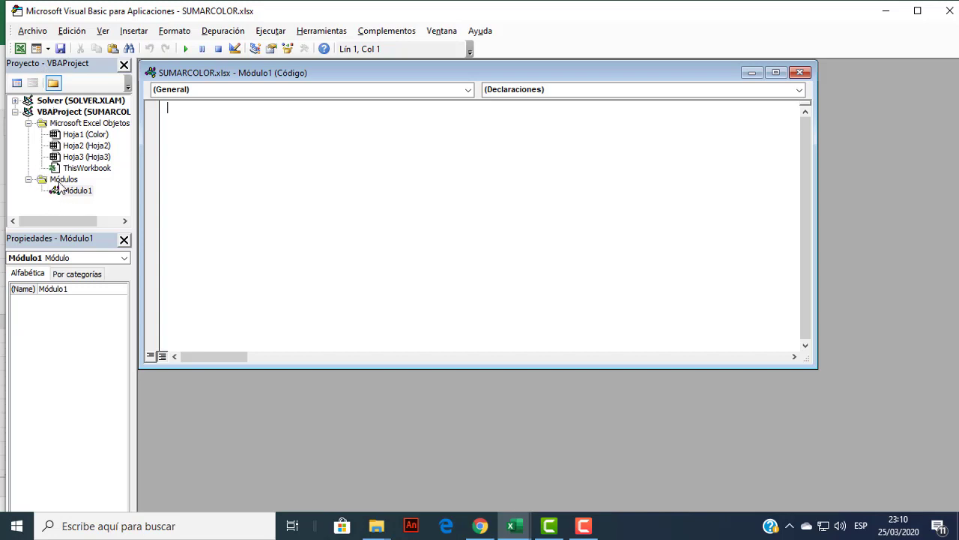
{"action": "left_click", "coordinate": [75, 191]}
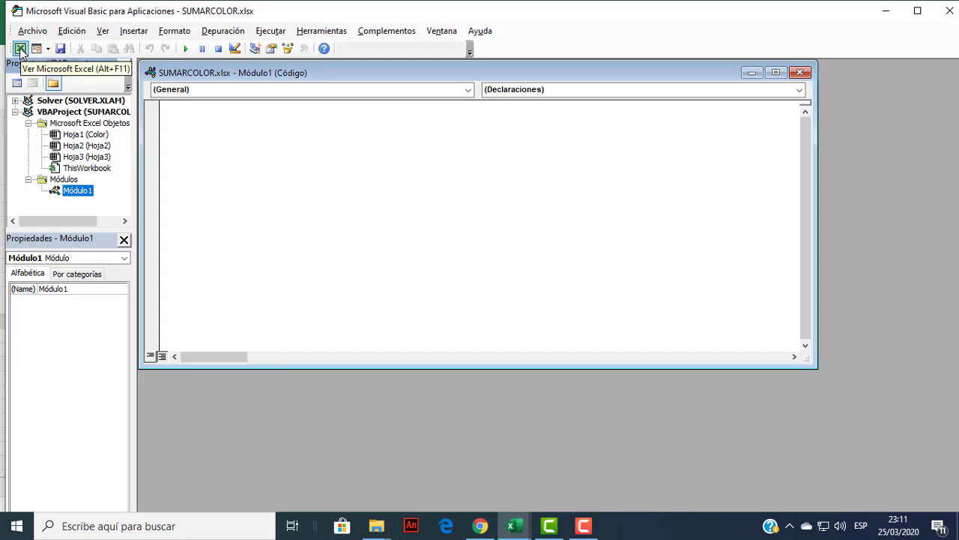
{"action": "left_click", "coordinate": [20, 49]}
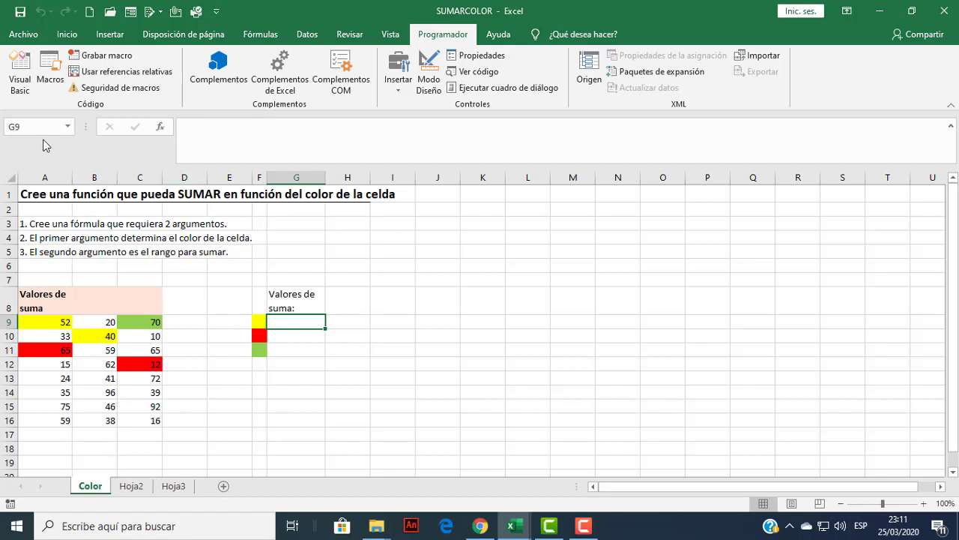
{"action": "left_click", "coordinate": [19, 81]}
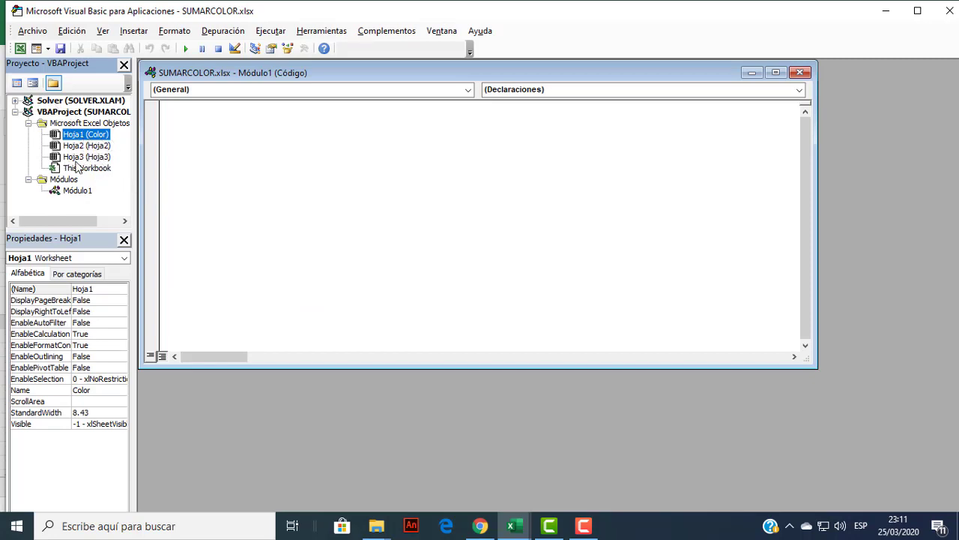
{"action": "left_click", "coordinate": [76, 192]}
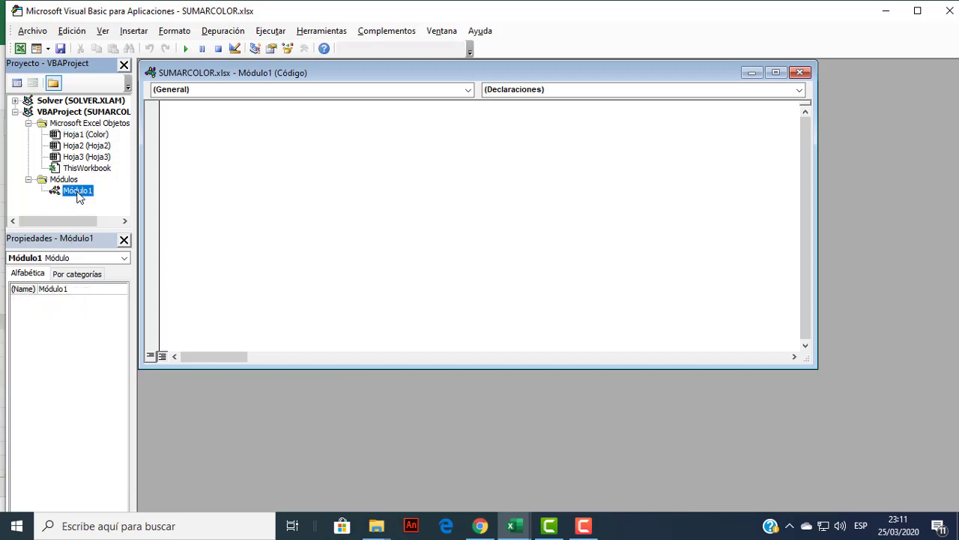
{"action": "left_click", "coordinate": [193, 142]}
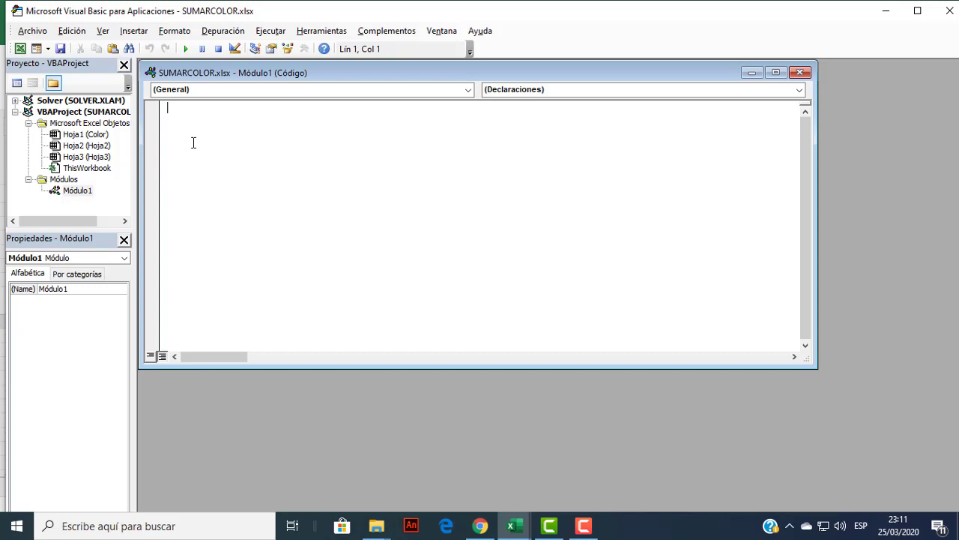
Type 'function SumColor(' in Módulo1, correcting the mistyped letter.
{"action": "type", "text": "f"}
{"action": "type", "text": "un"}
{"action": "type", "text": "ction"}
{"action": "type", "text": "S"}
{"action": "type", "text": "s"}
{"action": "key", "text": "BackSpace"}
{"action": "type", "text": "um"}
{"action": "type", "text": "Colo"}
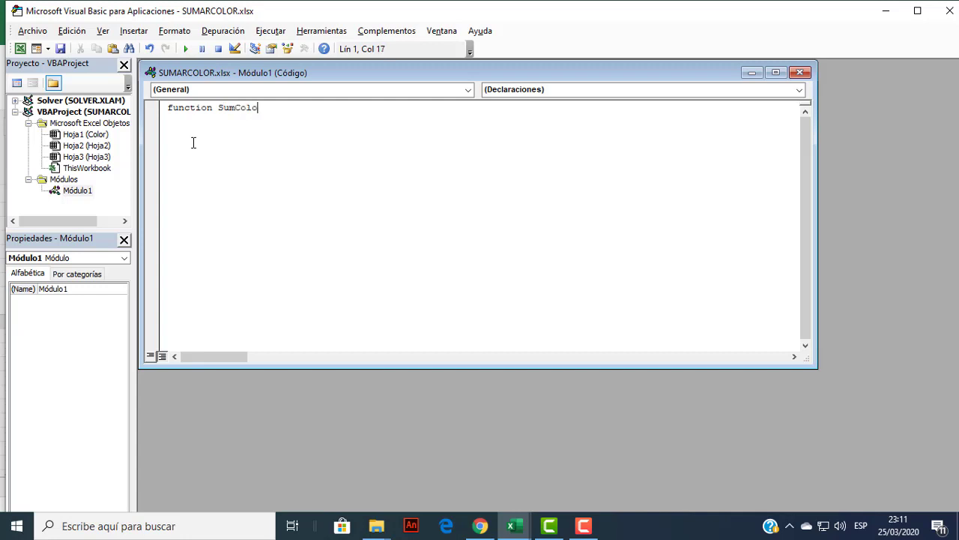
{"action": "type", "text": "r"}
{"action": "type", "text": "("}
Complete the declaration as 'Function SumColor(sumRange As Range) As Double', generating End Function.
{"action": "type", "text": "s"}
{"action": "type", "text": "um"}
{"action": "type", "text": "r"}
{"action": "key", "text": "BackSpace"}
{"action": "type", "text": "Rang"}
{"action": "type", "text": "e"}
{"action": "type", "text": " A"}
{"action": "type", "text": "s "}
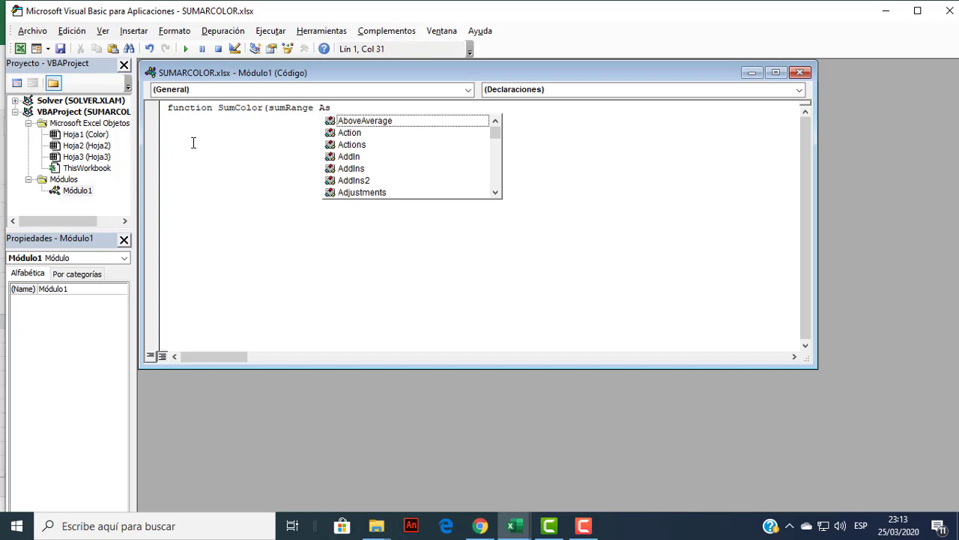
{"action": "type", "text": "r"}
{"action": "key", "text": "Tab"}
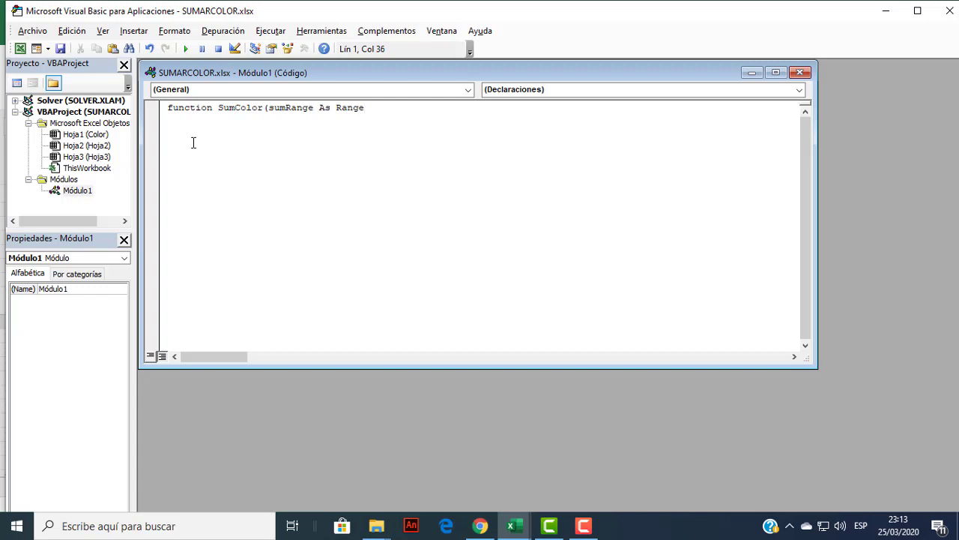
{"action": "type", "text": ") "}
{"action": "type", "text": "as d"}
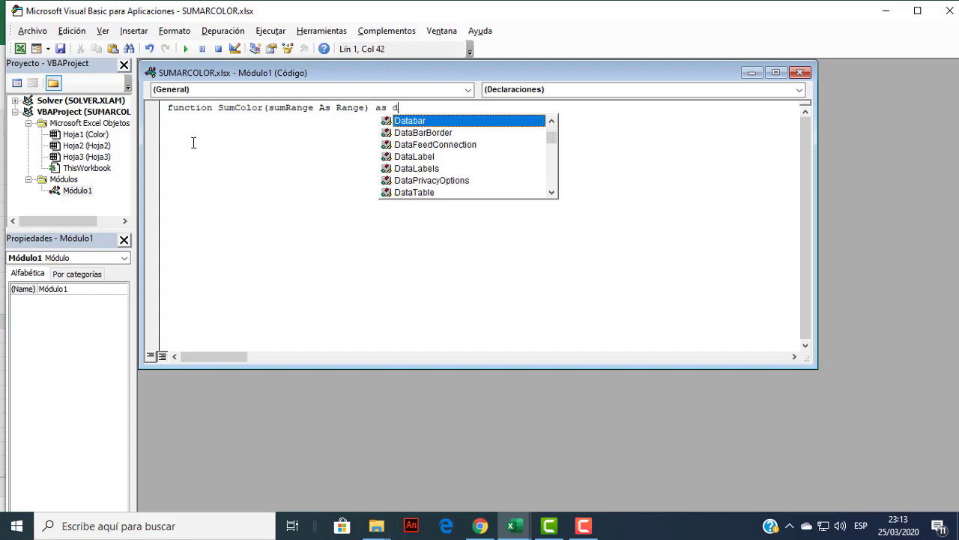
{"action": "type", "text": "o"}
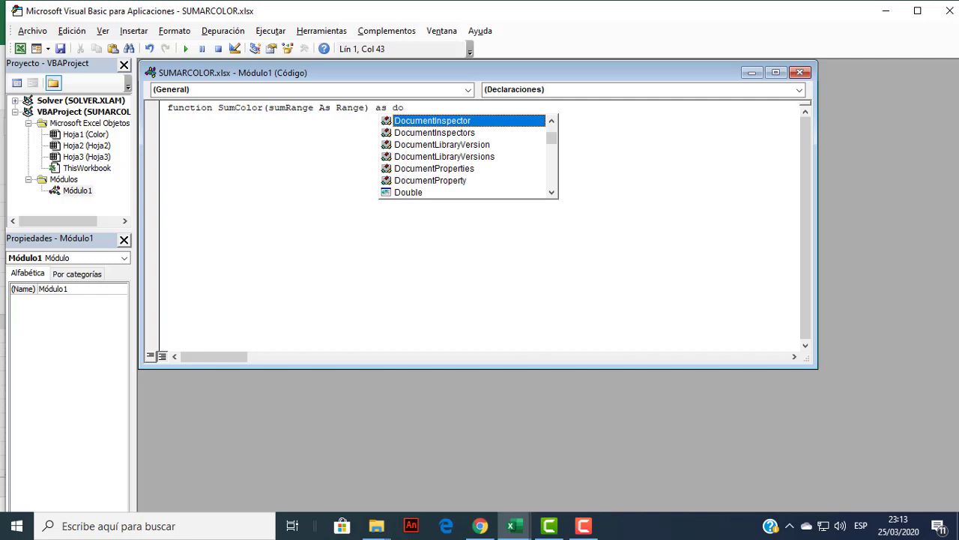
{"action": "double_click", "coordinate": [419, 194]}
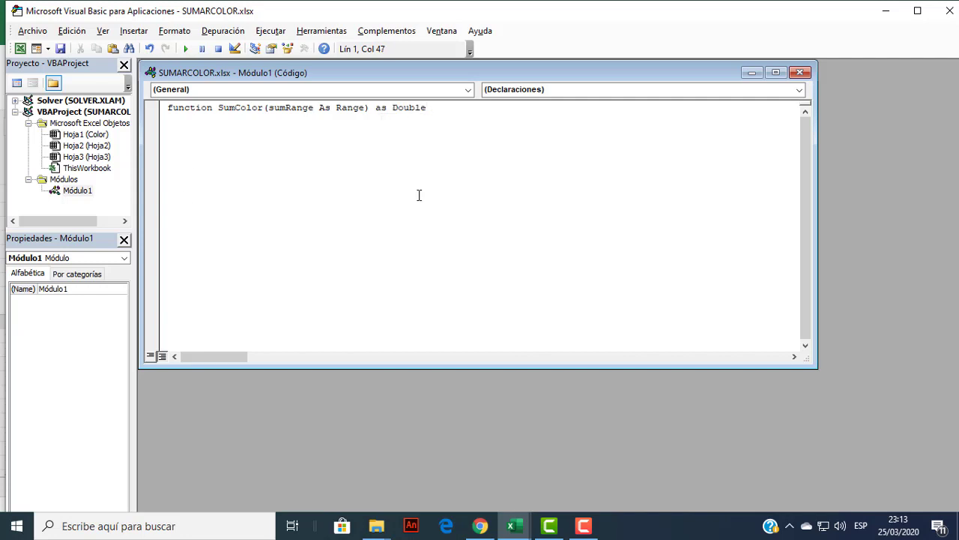
{"action": "key", "text": "Return"}
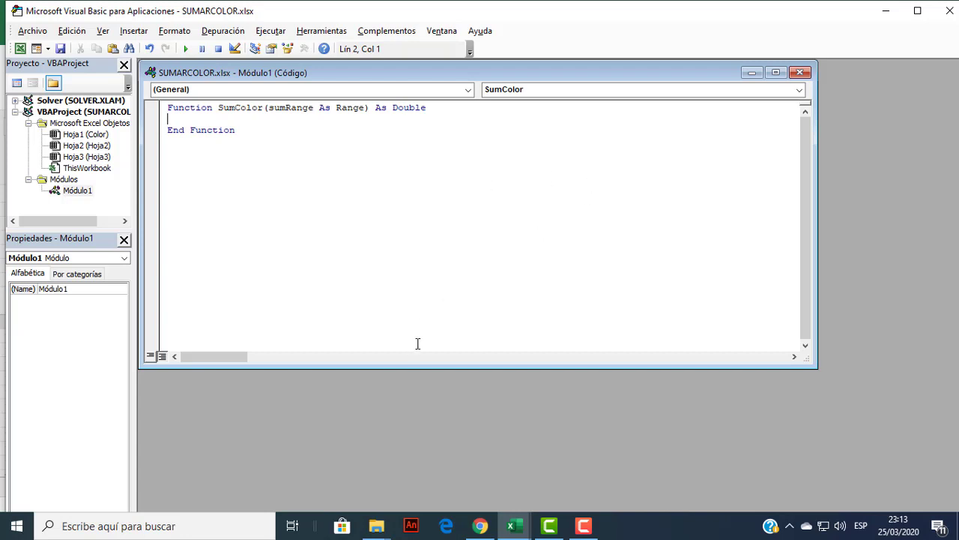
Select the red sample cell F10 in the workbook, then return to the VBA editor.
{"action": "left_click", "coordinate": [20, 49]}
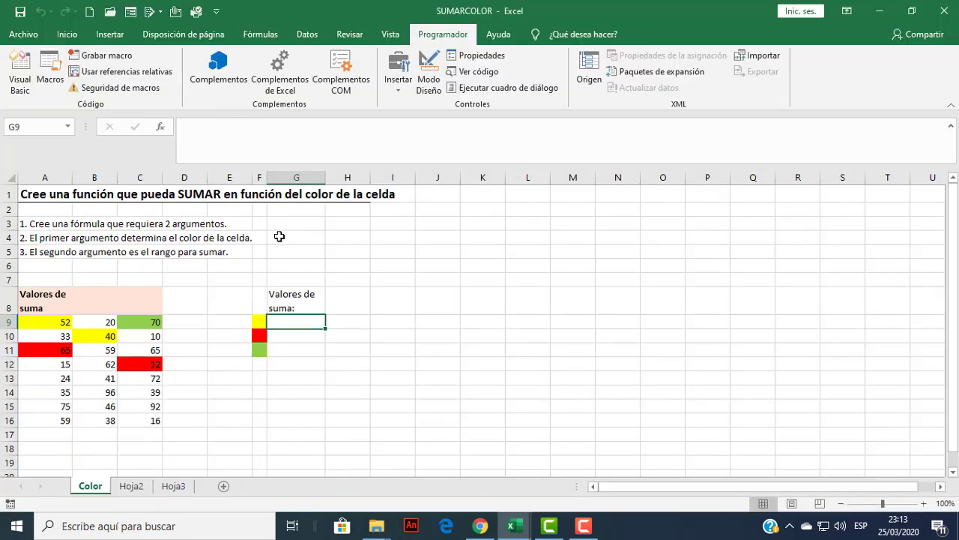
{"action": "left_click", "coordinate": [262, 335]}
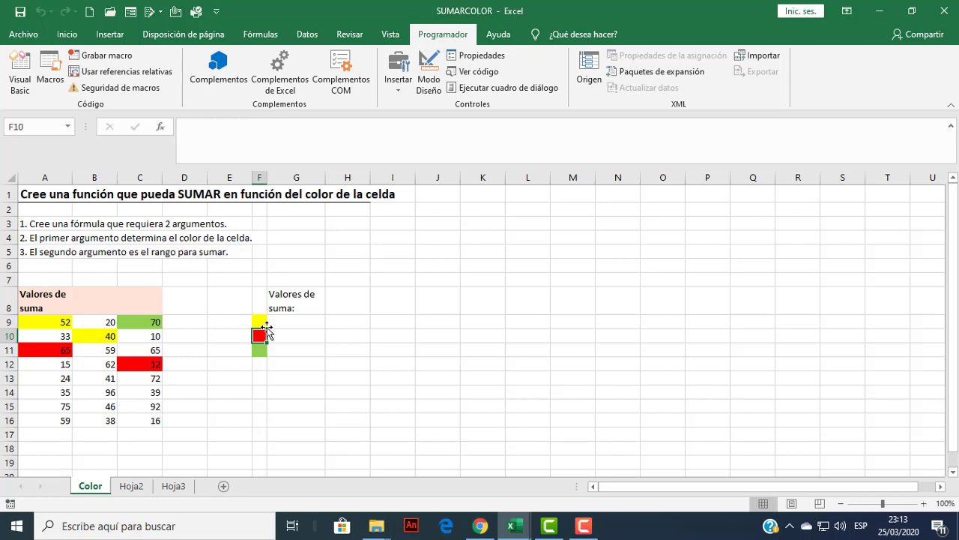
{"action": "left_click", "coordinate": [20, 75]}
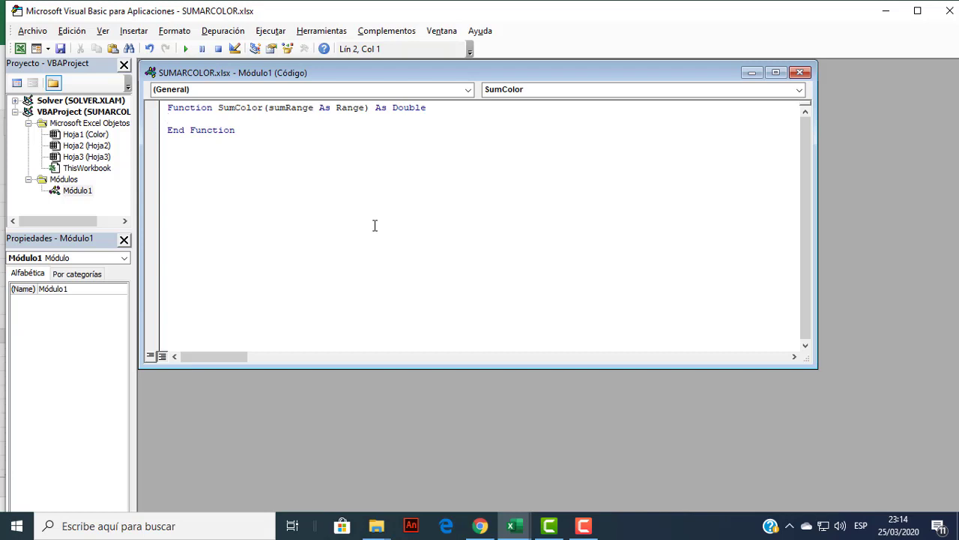
Open the Immediate window with Ctrl+G.
{"action": "key", "text": "ctrl+g"}
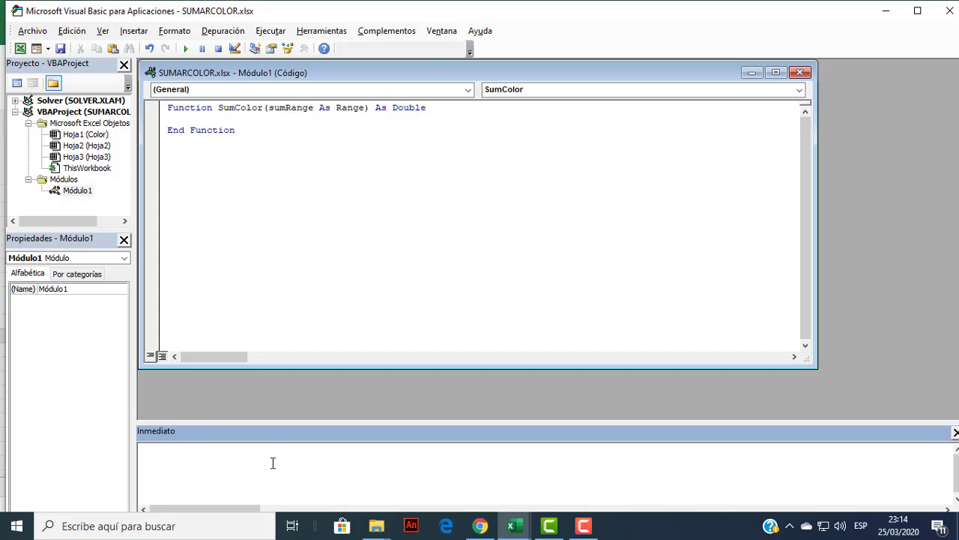
Evaluate '? ActiveCell.interior.color' in the Immediate window, returning 255 for red.
{"action": "type", "text": "? "}
{"action": "type", "text": "A"}
{"action": "type", "text": "cive"}
{"action": "key", "text": "BackSpace"}
{"action": "key", "text": "BackSpace"}
{"action": "key", "text": "BackSpace"}
{"action": "type", "text": "iveC"}
{"action": "type", "text": "lls"}
{"action": "key", "text": "BackSpace"}
{"action": "key", "text": "BackSpace"}
{"action": "key", "text": "BackSpace"}
{"action": "type", "text": "e"}
{"action": "type", "text": "ll."}
{"action": "type", "text": "in"}
{"action": "type", "text": "t"}
{"action": "type", "text": "ior."}
{"action": "type", "text": "c"}
{"action": "type", "text": "olor"}
{"action": "key", "text": "Left"}
{"action": "key", "text": "Left"}
{"action": "key", "text": "Left"}
{"action": "key", "text": "Left"}
{"action": "key", "text": "Left"}
{"action": "key", "text": "Left"}
{"action": "key", "text": "Left"}
{"action": "key", "text": "Left"}
{"action": "key", "text": "Left"}
{"action": "key", "text": "Left"}
{"action": "key", "text": "Left"}
{"action": "type", "text": "t"}
{"action": "key", "text": "Right"}
{"action": "key", "text": "Right"}
{"action": "key", "text": "Right"}
{"action": "key", "text": "Right"}
{"action": "key", "text": "Right"}
{"action": "key", "text": "Right"}
{"action": "key", "text": "Right"}
{"action": "key", "text": "Right"}
{"action": "key", "text": "Right"}
{"action": "key", "text": "Right"}
{"action": "key", "text": "Right"}
{"action": "key", "text": "Right"}
{"action": "key", "text": "Right"}
{"action": "key", "text": "Right"}
{"action": "key", "text": "Return"}
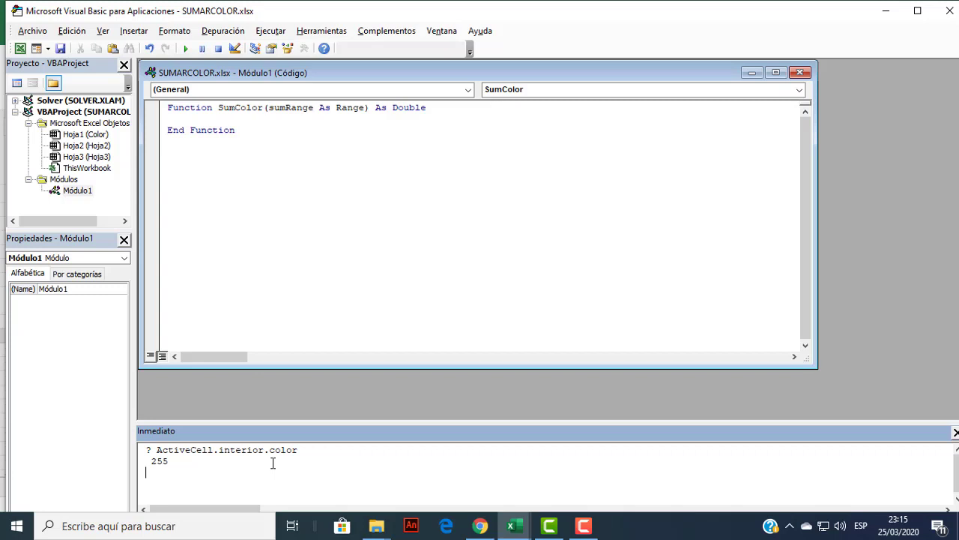
{"action": "left_click", "coordinate": [21, 48]}
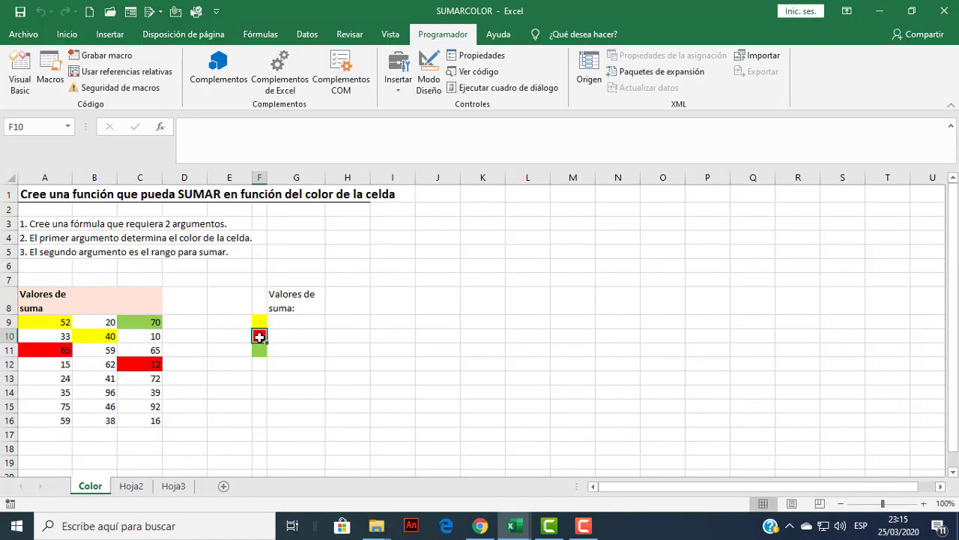
{"action": "left_click", "coordinate": [20, 73]}
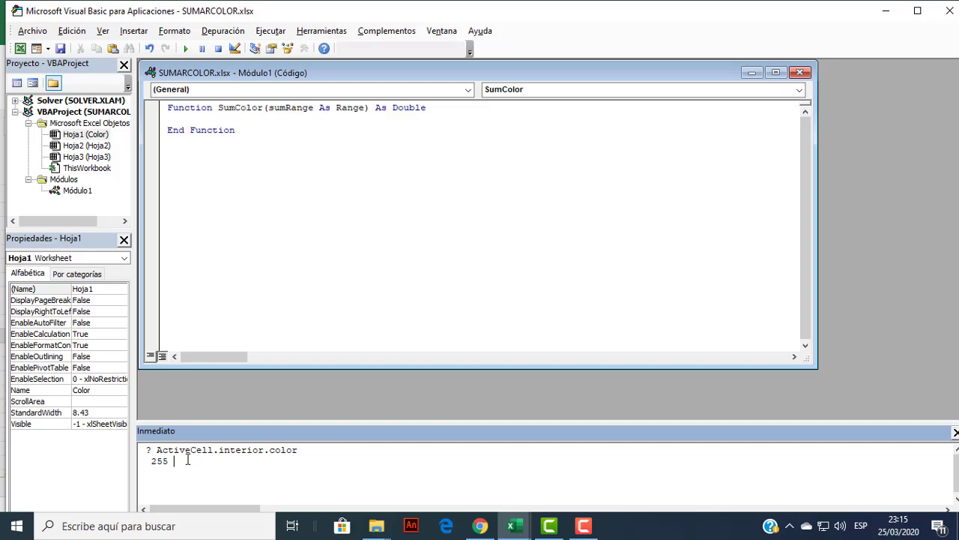
Add 'Dim cell As Range' below the function header and begin the 'For Each cell In sumRange' line.
{"action": "left_click", "coordinate": [459, 103]}
{"action": "key", "text": "Return"}
{"action": "type", "text": "Din"}
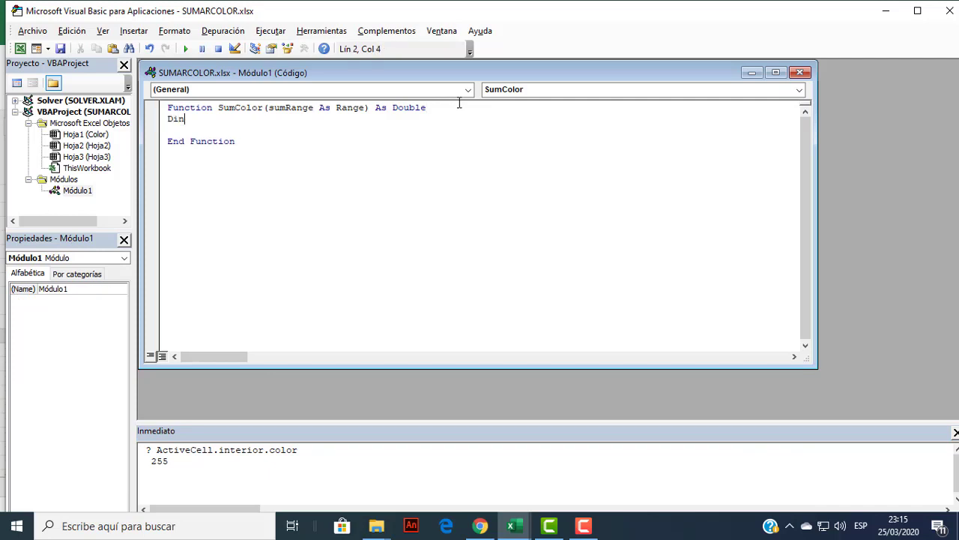
{"action": "key", "text": "BackSpace"}
{"action": "key", "text": "BackSpace"}
{"action": "type", "text": "m "}
{"action": "type", "text": "ce"}
{"action": "type", "text": "ll"}
{"action": "type", "text": " as"}
{"action": "type", "text": " tab"}
{"action": "key", "text": "BackSpace"}
{"action": "key", "text": "BackSpace"}
{"action": "key", "text": "BackSpace"}
{"action": "type", "text": "rang"}
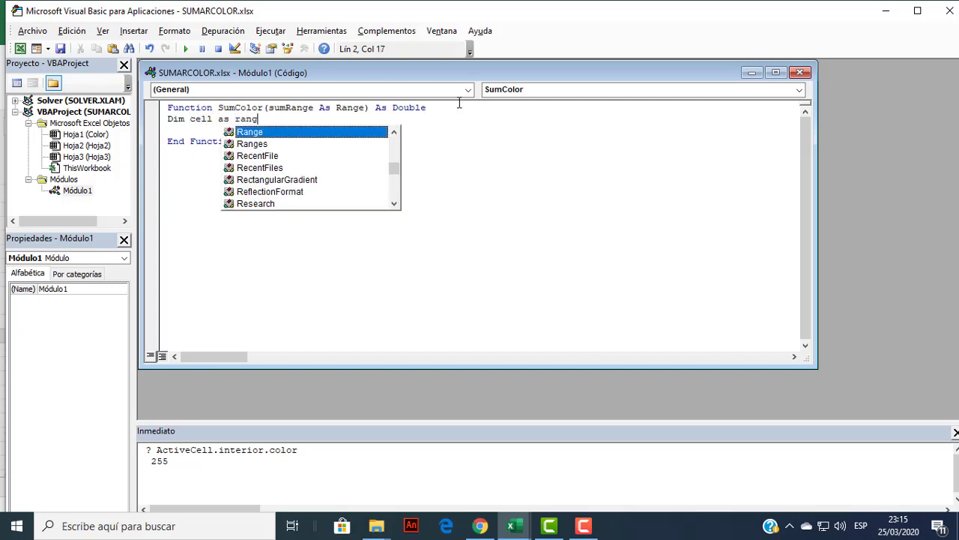
{"action": "type", "text": "e"}
{"action": "key", "text": "Return"}
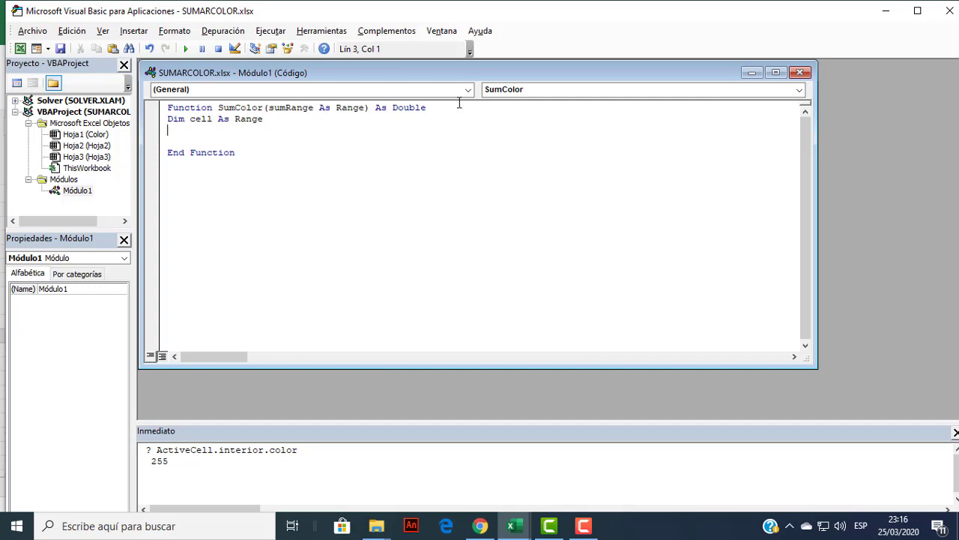
{"action": "key", "text": "Return"}
{"action": "type", "text": "For "}
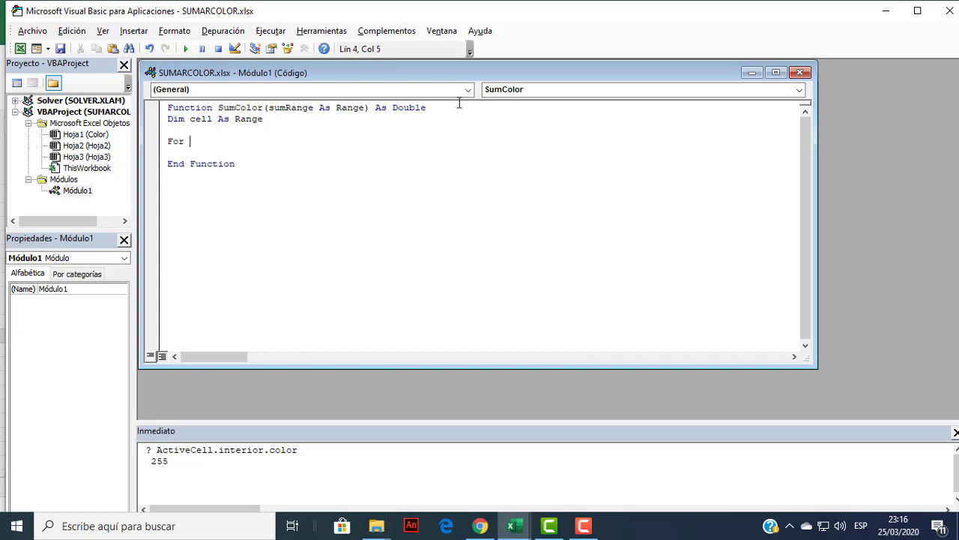
{"action": "type", "text": "Each"}
{"action": "type", "text": " cell"}
{"action": "type", "text": " in "}
{"action": "type", "text": "SumR"}
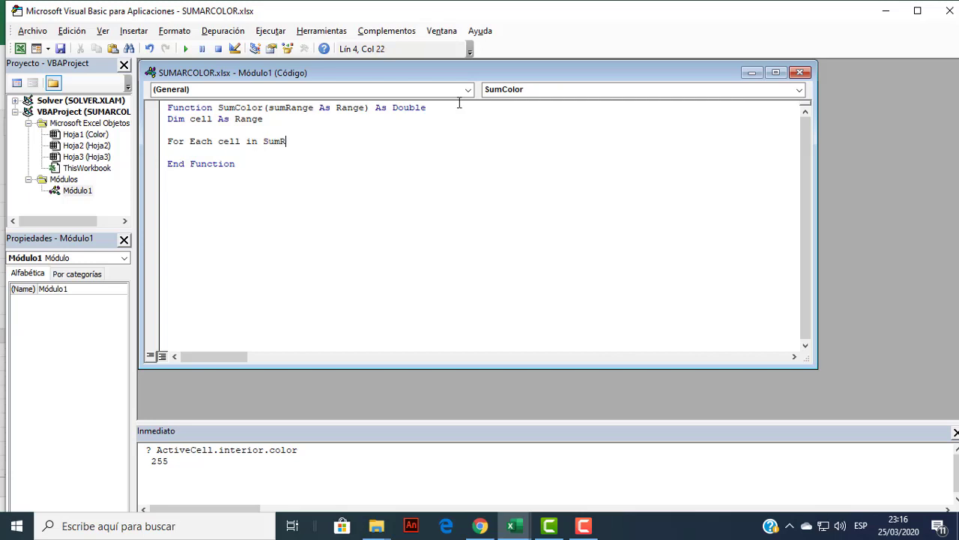
{"action": "type", "text": "ange"}
Inside the For Each loop, add the indented test 'If cell.Interior.Color = 255 Then'.
{"action": "key", "text": "Return"}
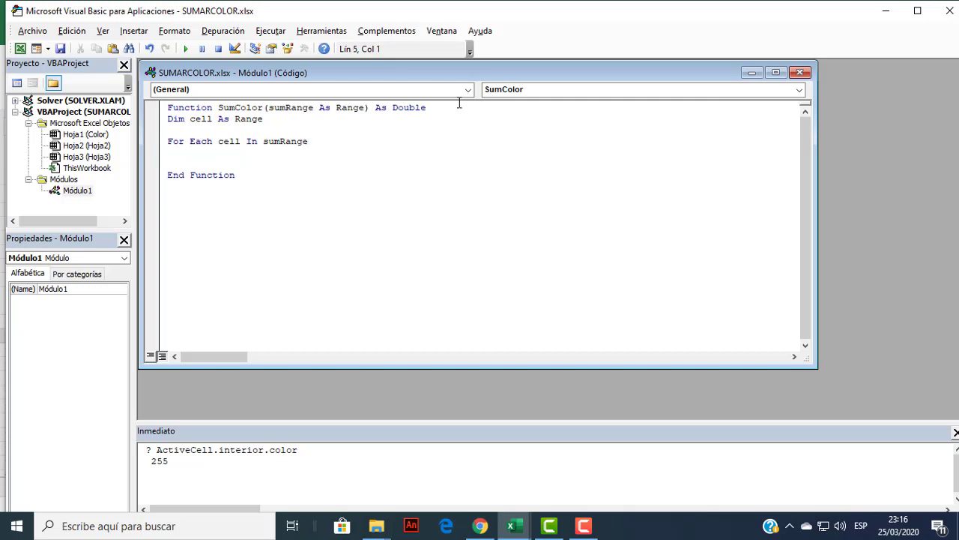
{"action": "key", "text": "Tab"}
{"action": "type", "text": "I"}
{"action": "type", "text": "f "}
{"action": "type", "text": "cell"}
{"action": "type", "text": ".interior"}
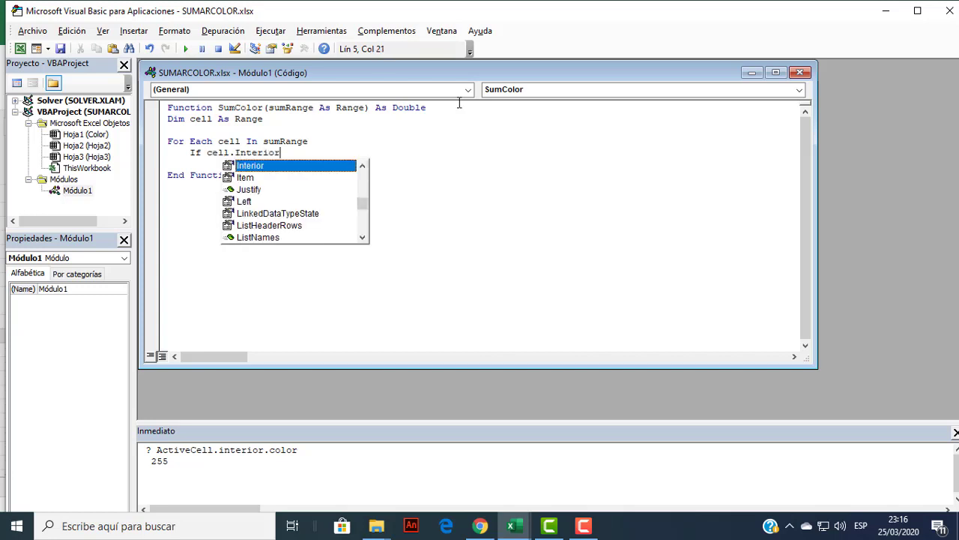
{"action": "key", "text": "Tab"}
{"action": "type", "text": "."}
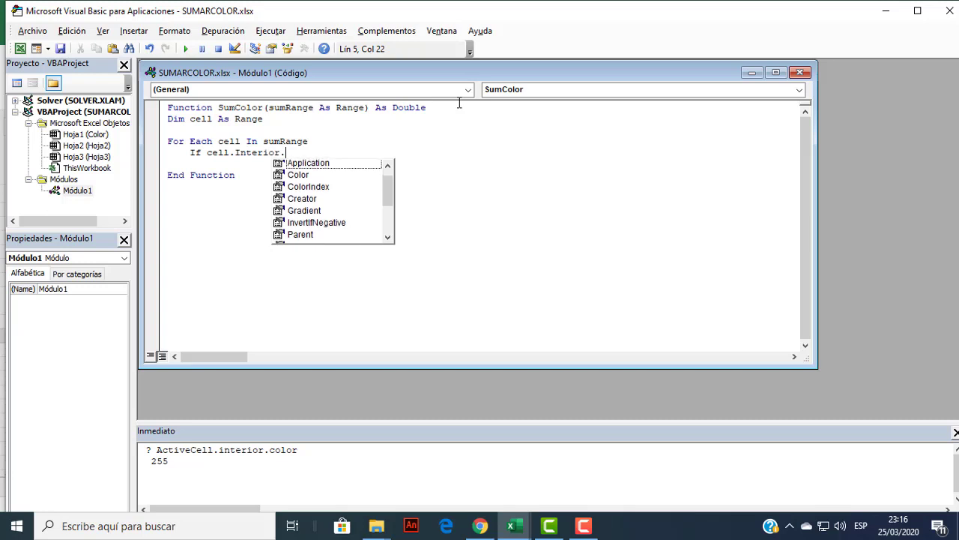
{"action": "type", "text": "c"}
{"action": "key", "text": "Tab"}
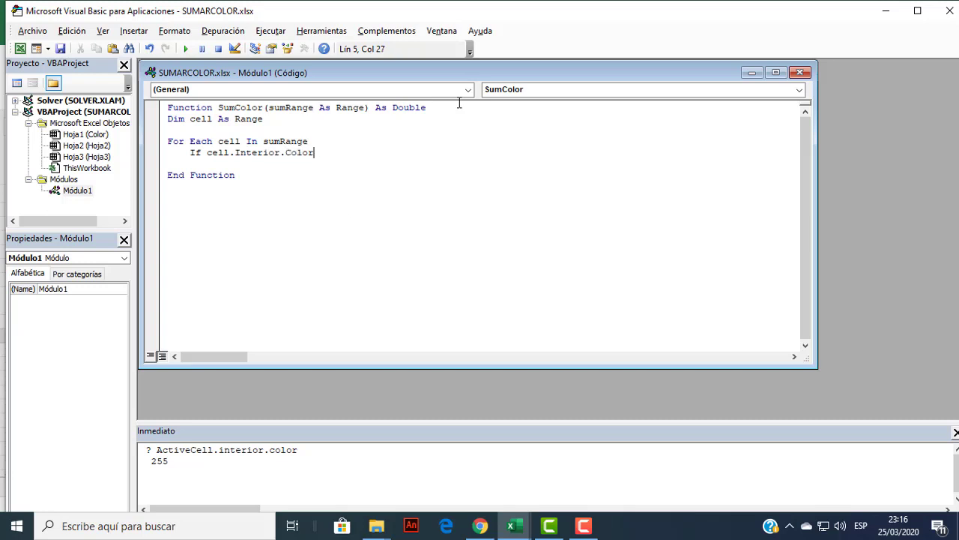
{"action": "type", "text": " = 2"}
{"action": "type", "text": "55"}
{"action": "type", "text": " then"}
{"action": "key", "text": "Return"}
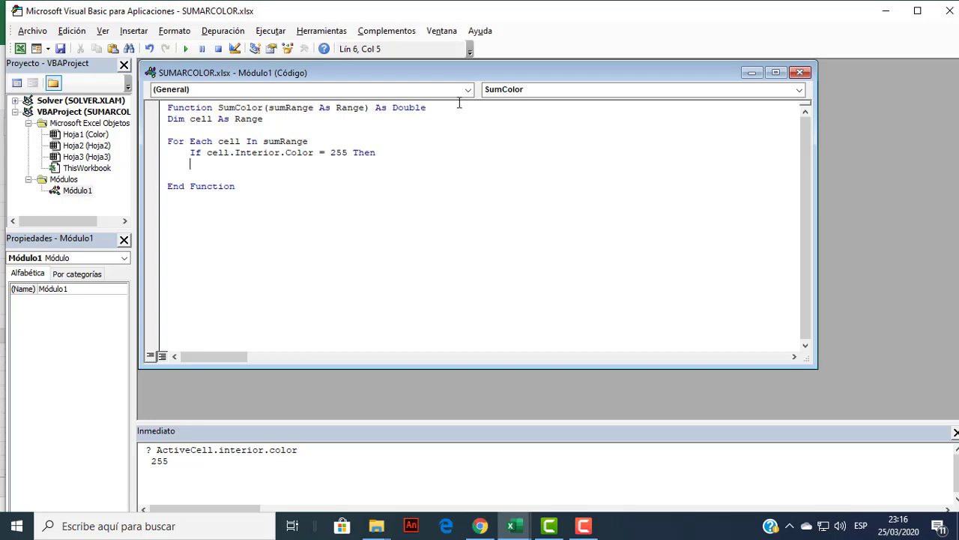
Add the indented line SumColor = SumColor + cell.Value inside the colour If block.
{"action": "type", "text": "sum"}
{"action": "key", "text": "BackSpace"}
{"action": "key", "text": "BackSpace"}
{"action": "key", "text": "BackSpace"}
{"action": "key", "text": "Tab"}
{"action": "type", "text": "SumColo"}
{"action": "type", "text": "r"}
{"action": "type", "text": " = "}
{"action": "type", "text": "Sumcolo"}
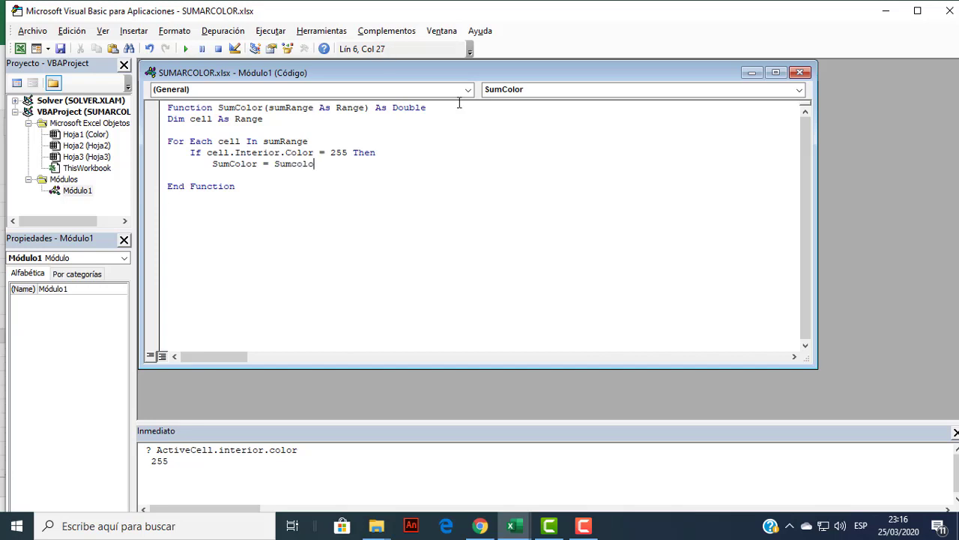
{"action": "type", "text": "r"}
{"action": "type", "text": " + "}
{"action": "type", "text": "cell"}
{"action": "type", "text": ".va"}
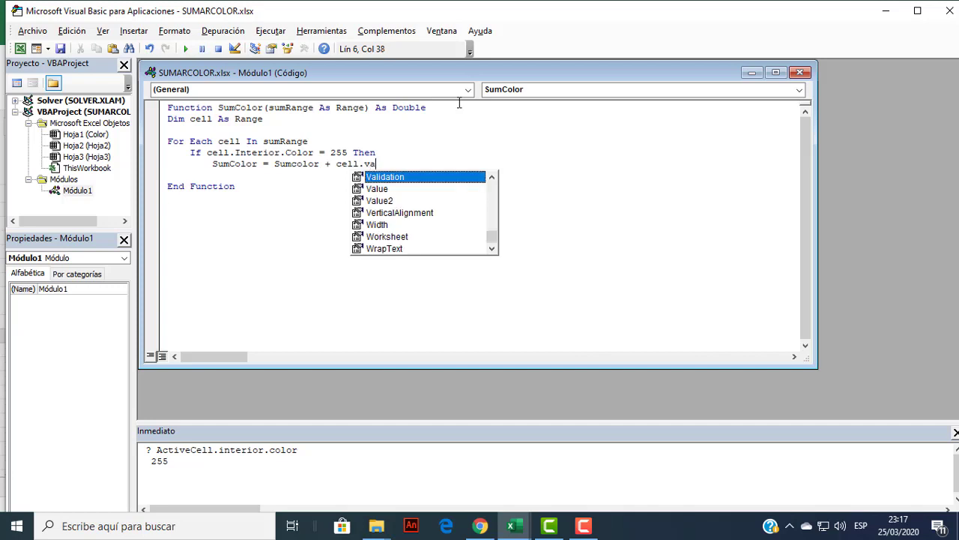
{"action": "key", "text": "Down"}
{"action": "key", "text": "Tab"}
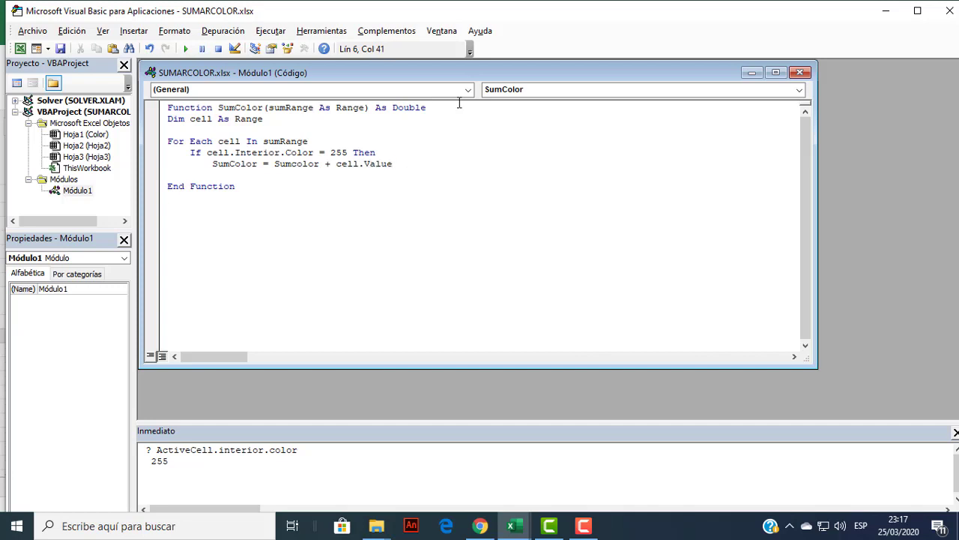
{"action": "key", "text": "Return"}
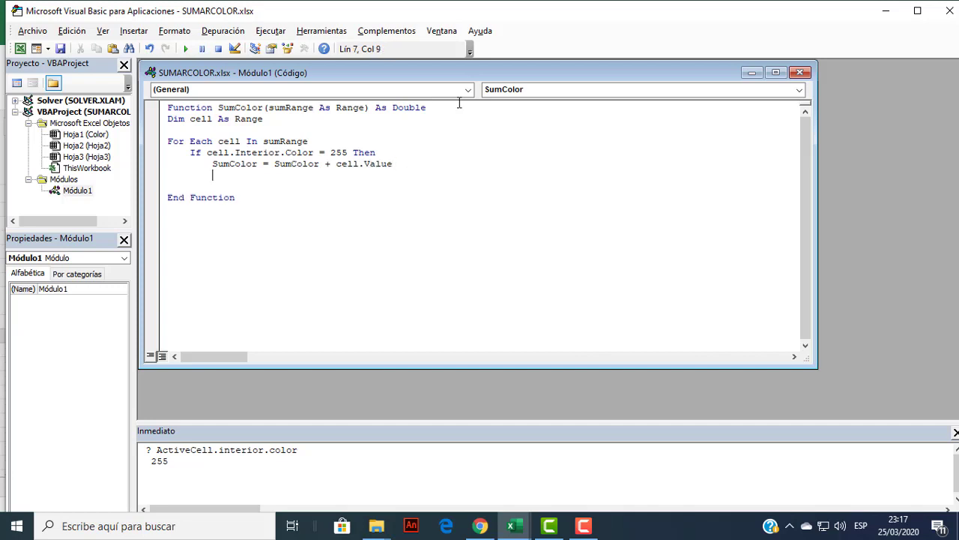
Close the If block with End If aligned to its If, and delete the extra blank line.
{"action": "type", "text": "end if"}
{"action": "key", "text": "Return"}
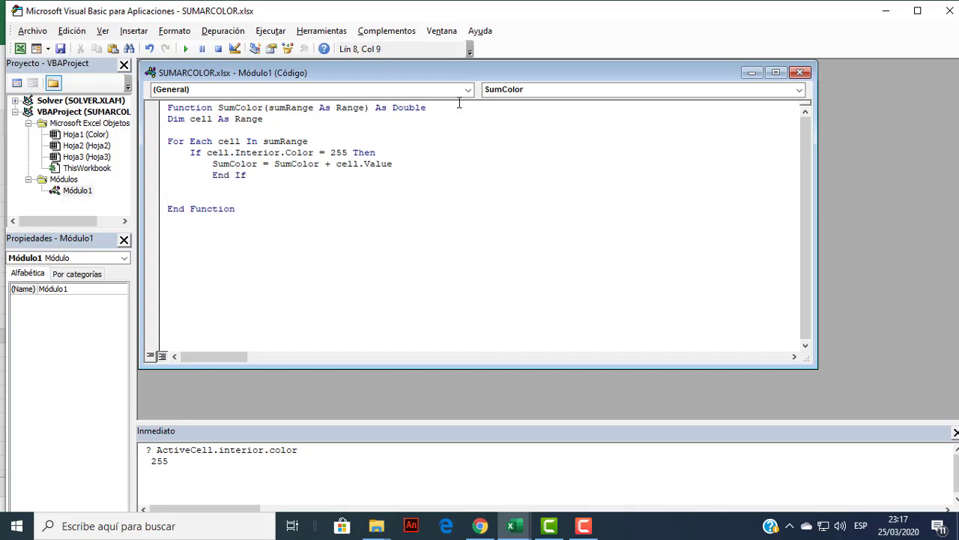
{"action": "key", "text": "Up"}
{"action": "key", "text": "shift+Tab"}
{"action": "left_click_drag", "start_coordinate": [310, 187], "coordinate": [284, 198]}
{"action": "left_click", "coordinate": [247, 195]}
{"action": "key", "text": "Delete"}
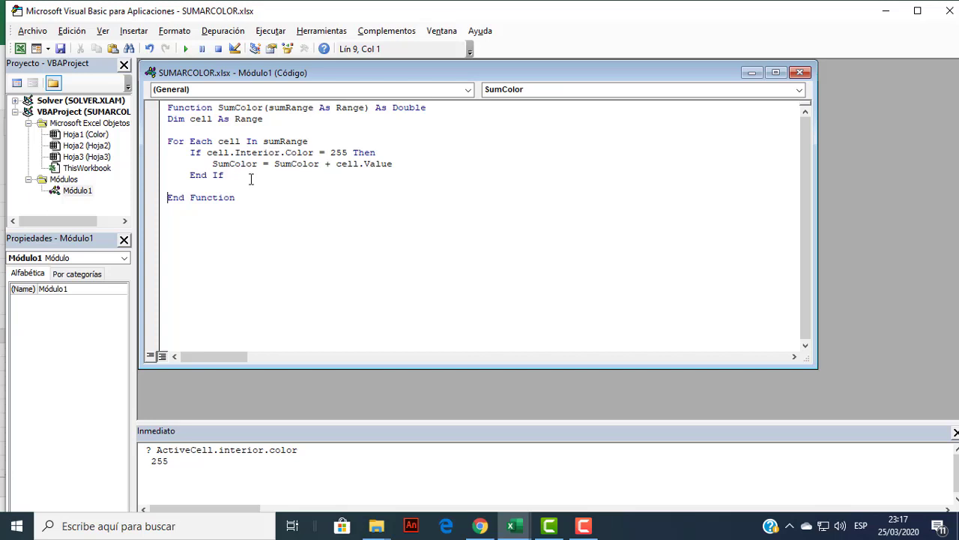
{"action": "left_click", "coordinate": [306, 216]}
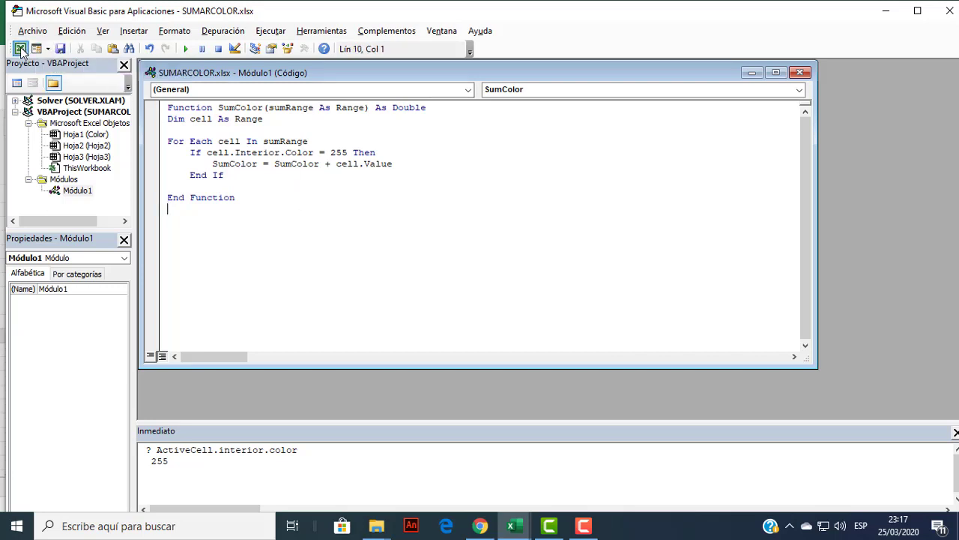
Enter =SumColor(A9:C16) in G10, which raises a 'For sin Next' compile error.
{"action": "left_click", "coordinate": [21, 50]}
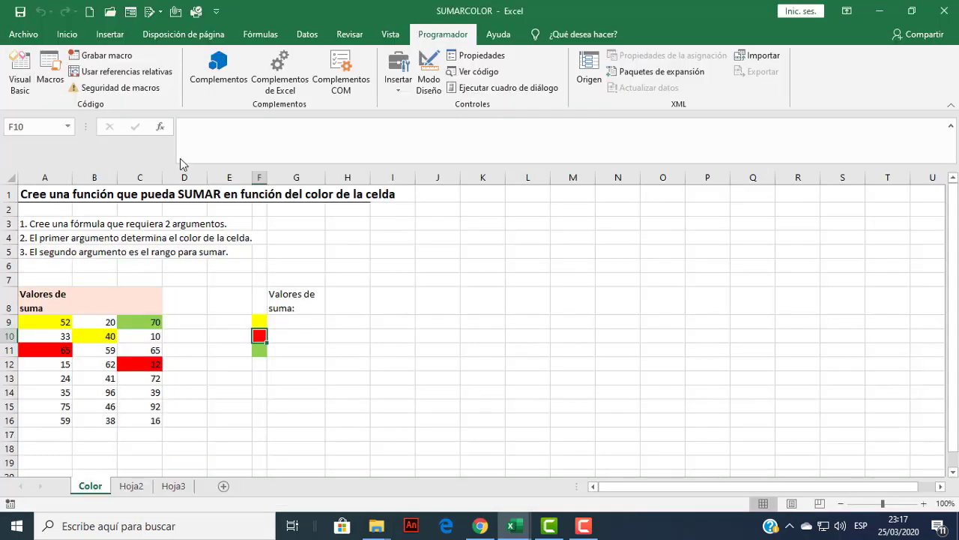
{"action": "left_click", "coordinate": [330, 336]}
{"action": "left_click", "coordinate": [300, 325]}
{"action": "left_click", "coordinate": [294, 336]}
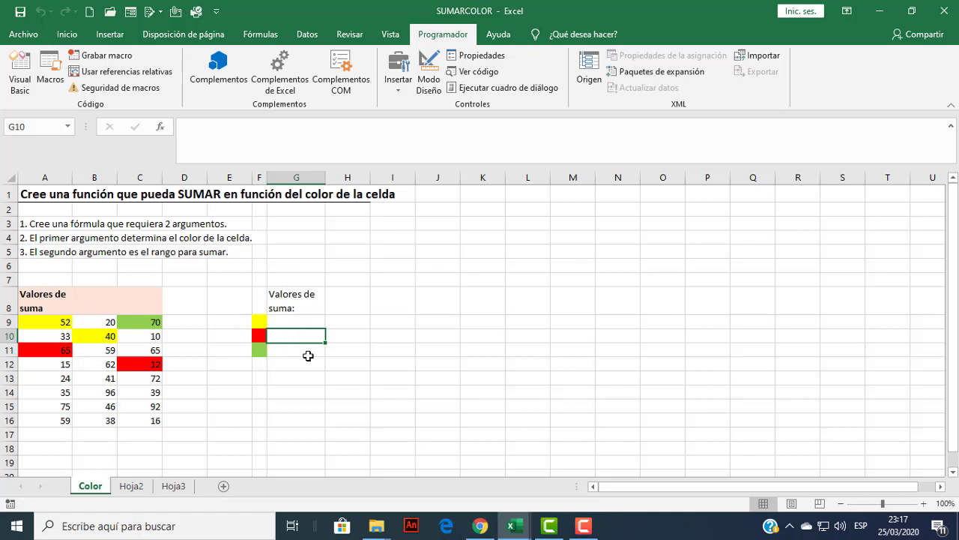
{"action": "type", "text": "=su"}
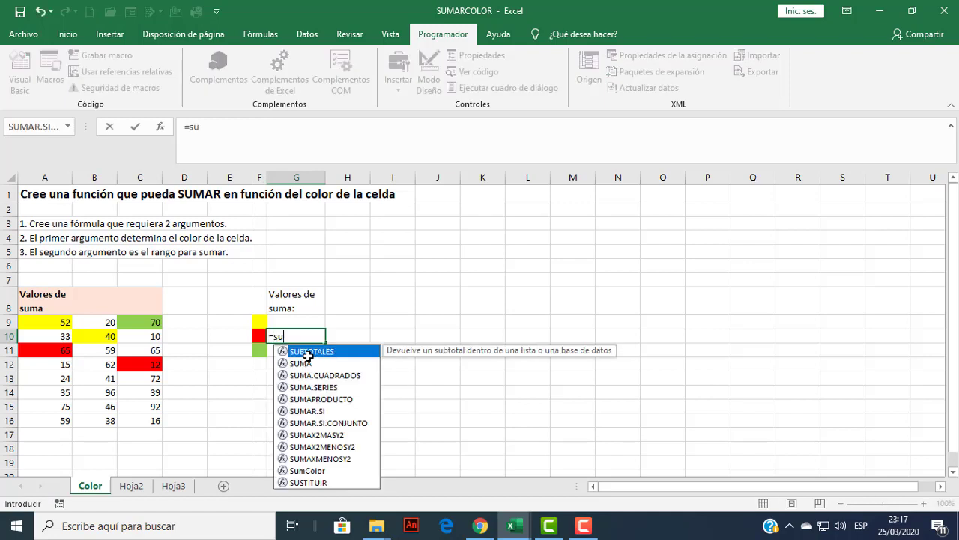
{"action": "type", "text": "mc"}
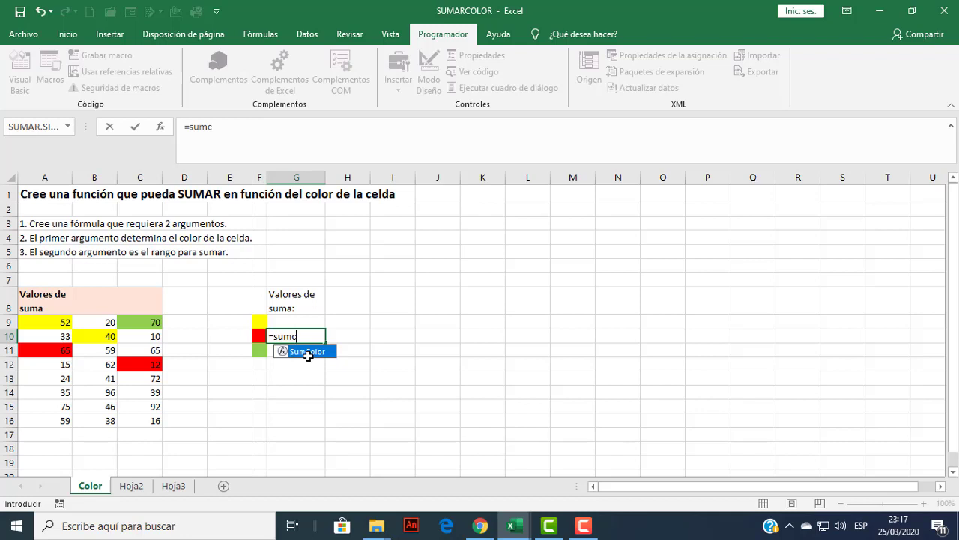
{"action": "double_click", "coordinate": [313, 353]}
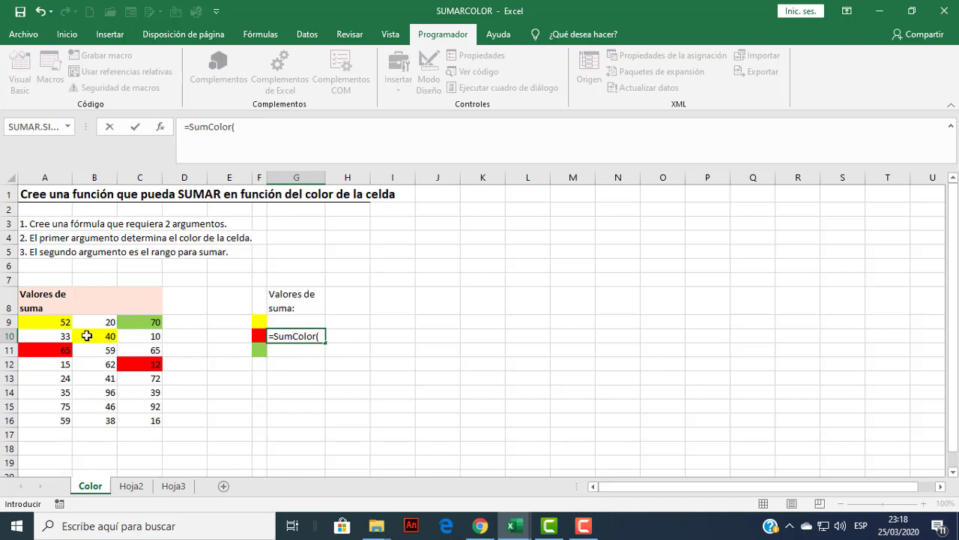
{"action": "left_click_drag", "start_coordinate": [65, 321], "coordinate": [152, 423]}
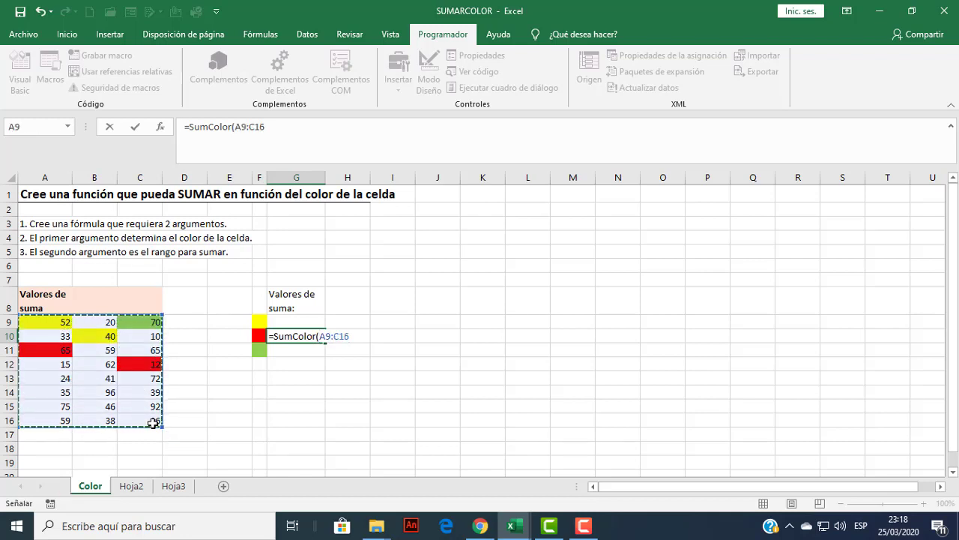
{"action": "type", "text": ")"}
{"action": "key", "text": "Return"}
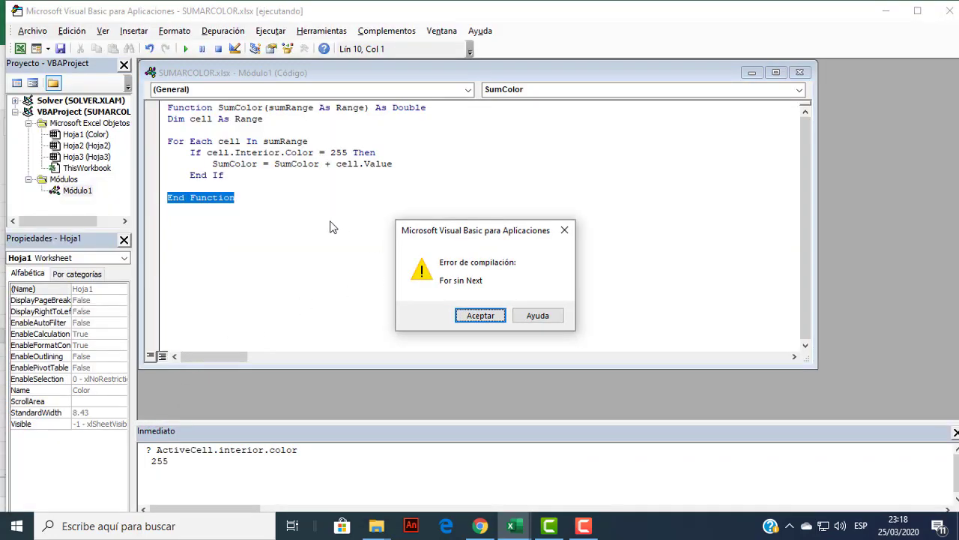
Dismiss the compile error, add 'Next cell' after End If, and reset break mode.
{"action": "left_click", "coordinate": [296, 218]}
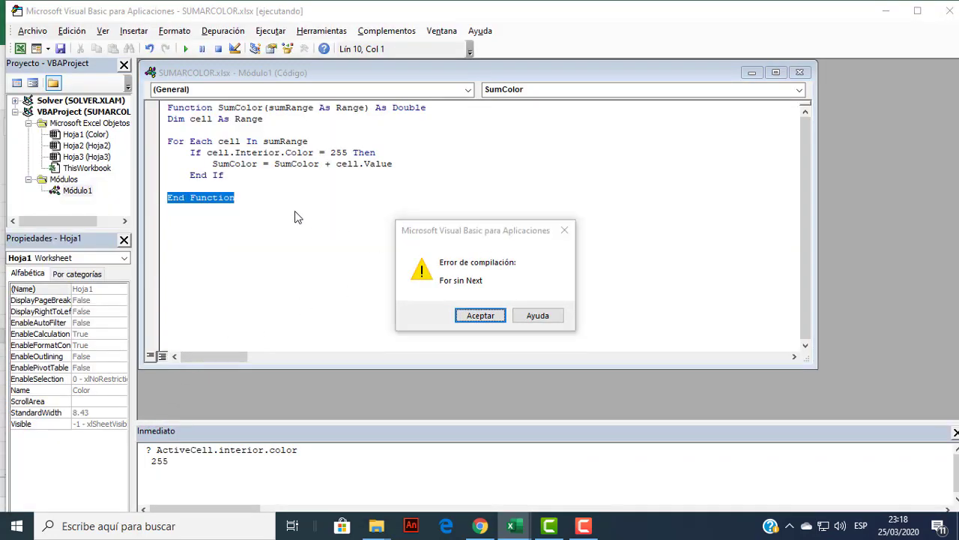
{"action": "left_click", "coordinate": [474, 318]}
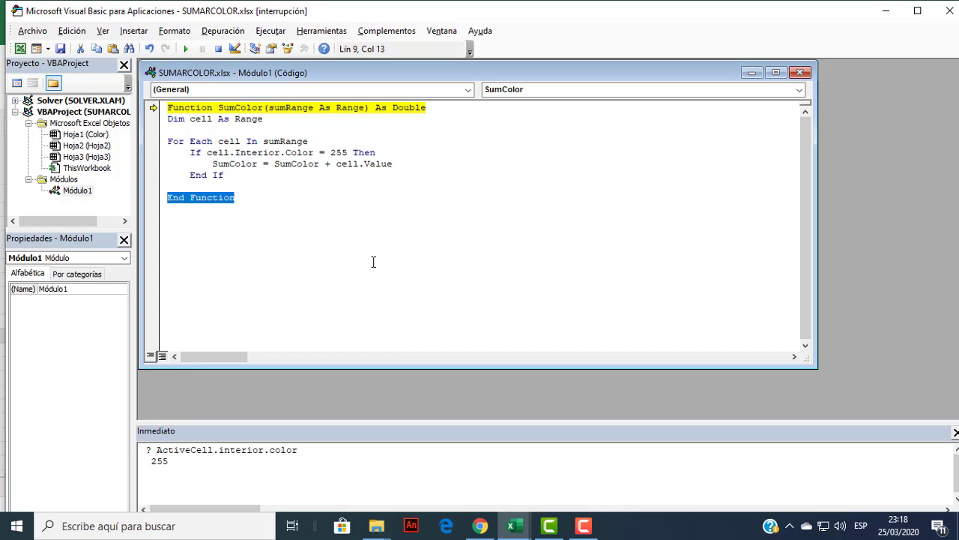
{"action": "left_click", "coordinate": [219, 177]}
{"action": "key", "text": "Return"}
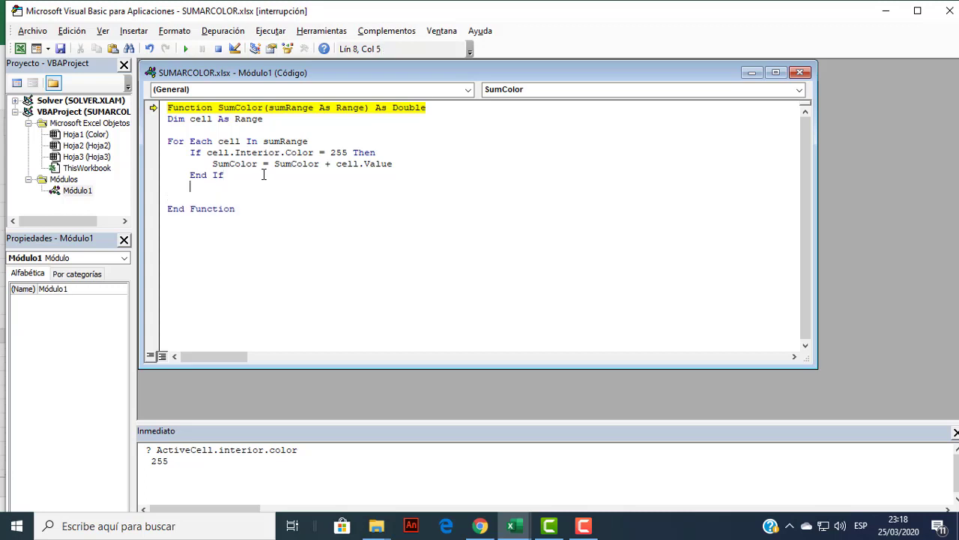
{"action": "key", "text": "BackSpace"}
{"action": "type", "text": "next"}
{"action": "type", "text": " cell"}
{"action": "left_click", "coordinate": [258, 223]}
{"action": "left_click", "coordinate": [275, 196]}
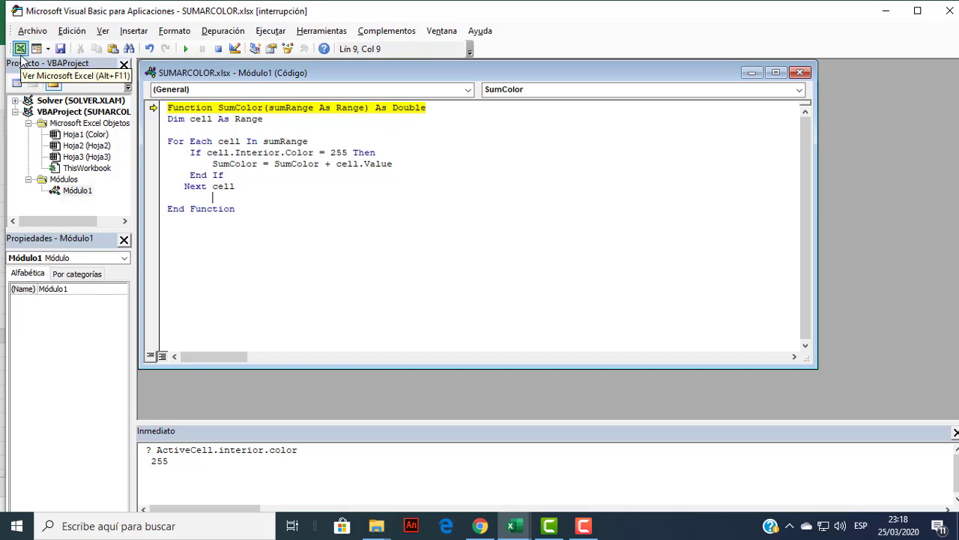
{"action": "left_click", "coordinate": [217, 49]}
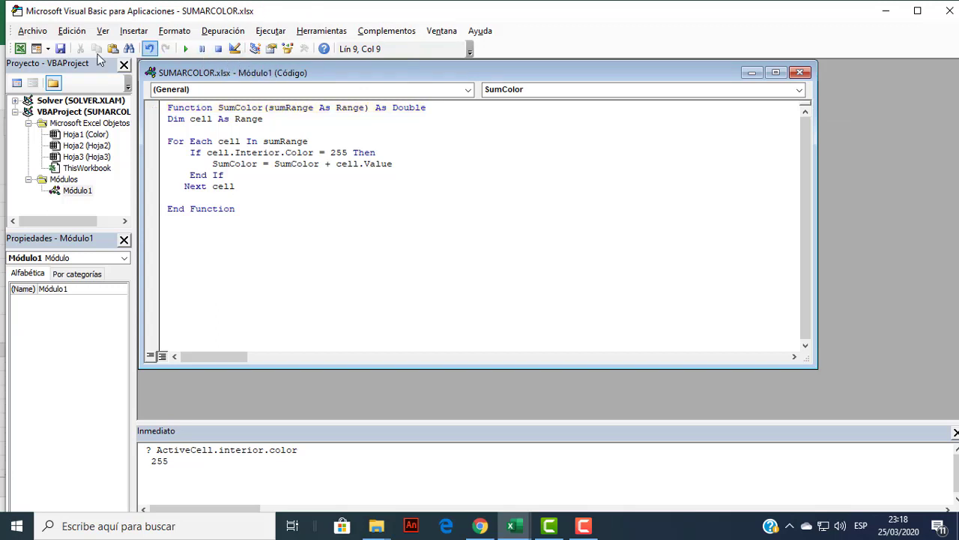
Back in the workbook, re-enter G10's =SumColor(A9:C16) so it calculates 77.
{"action": "left_click", "coordinate": [20, 49]}
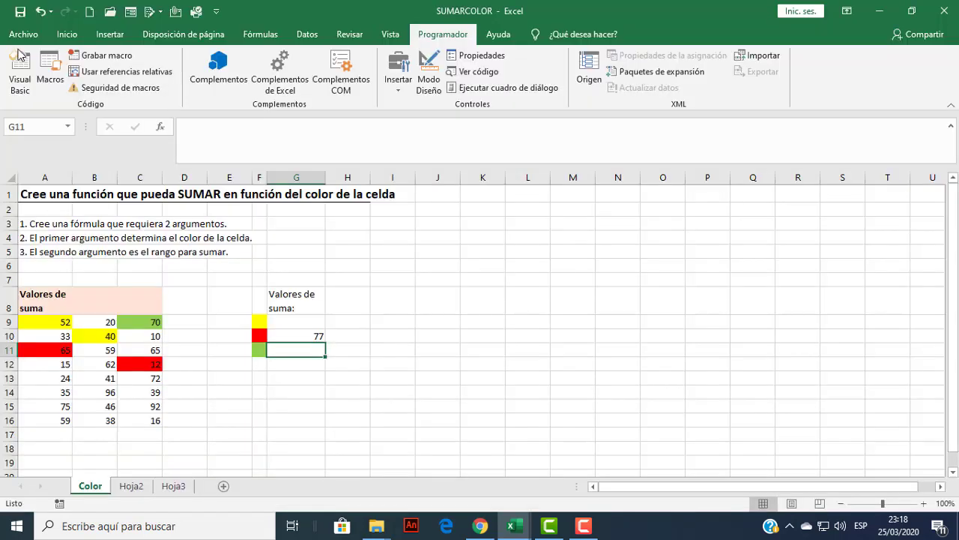
{"action": "left_click", "coordinate": [306, 337]}
{"action": "double_click", "coordinate": [308, 336]}
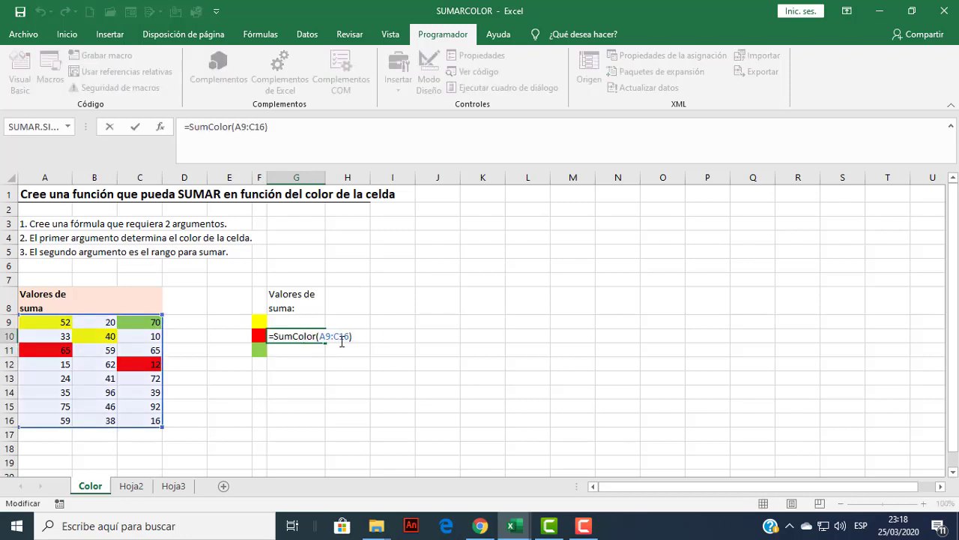
{"action": "key", "text": "Return"}
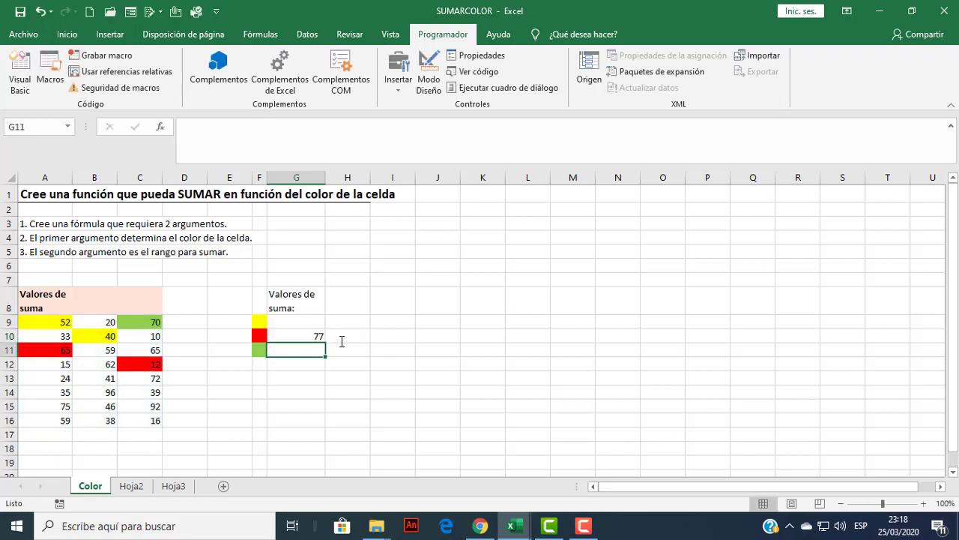
{"action": "left_click", "coordinate": [340, 341]}
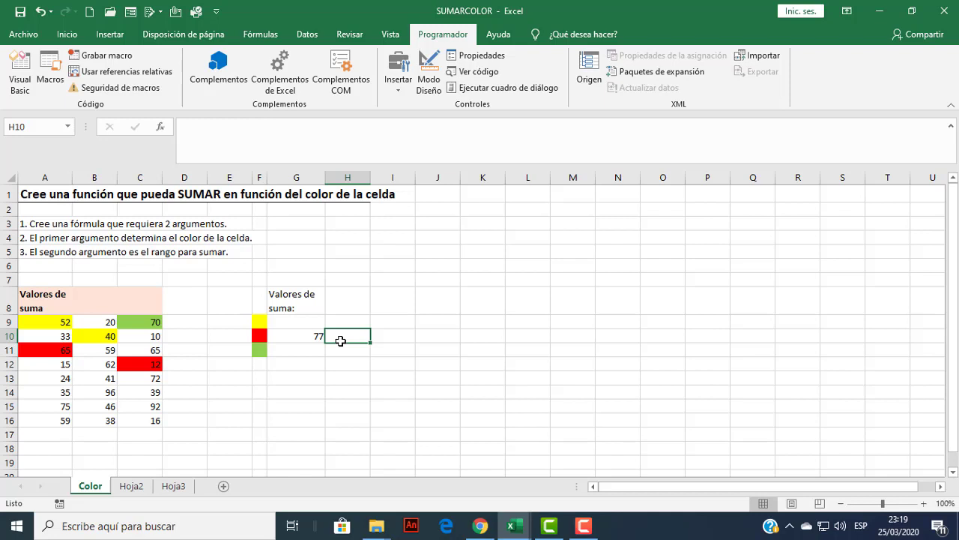
{"action": "left_click", "coordinate": [307, 335]}
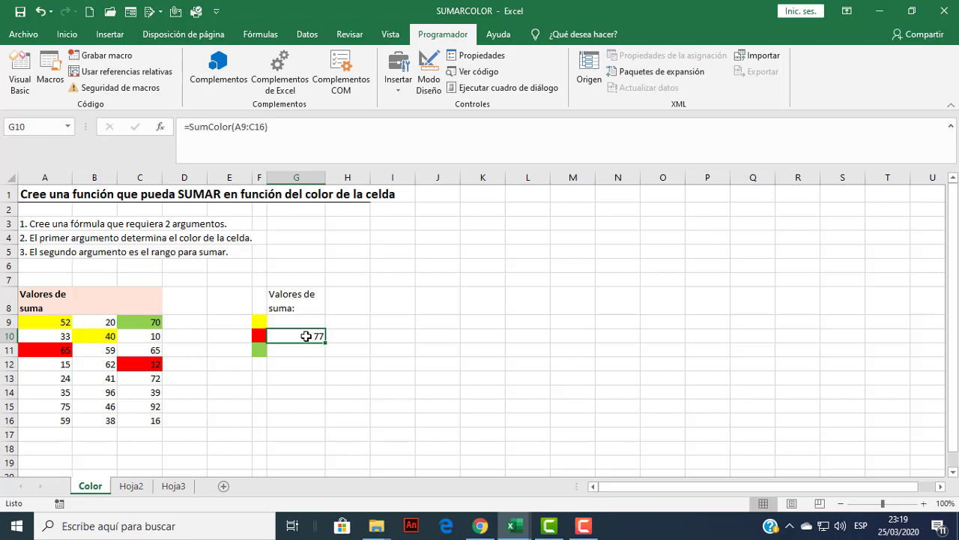
Re-enter G10's formula, still 77, and open Módulo1's SumColor code in the VBA editor.
{"action": "double_click", "coordinate": [306, 336]}
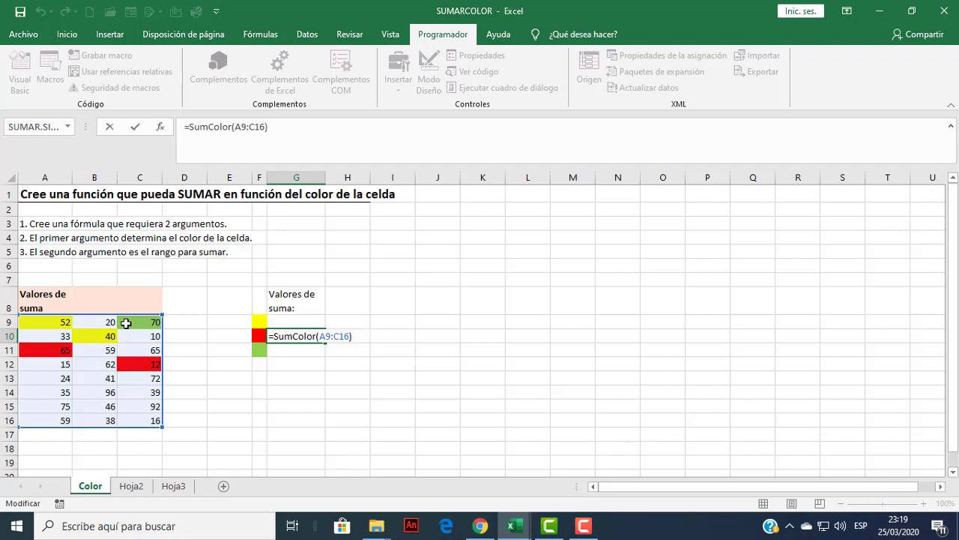
{"action": "key", "text": "ctrl+Return"}
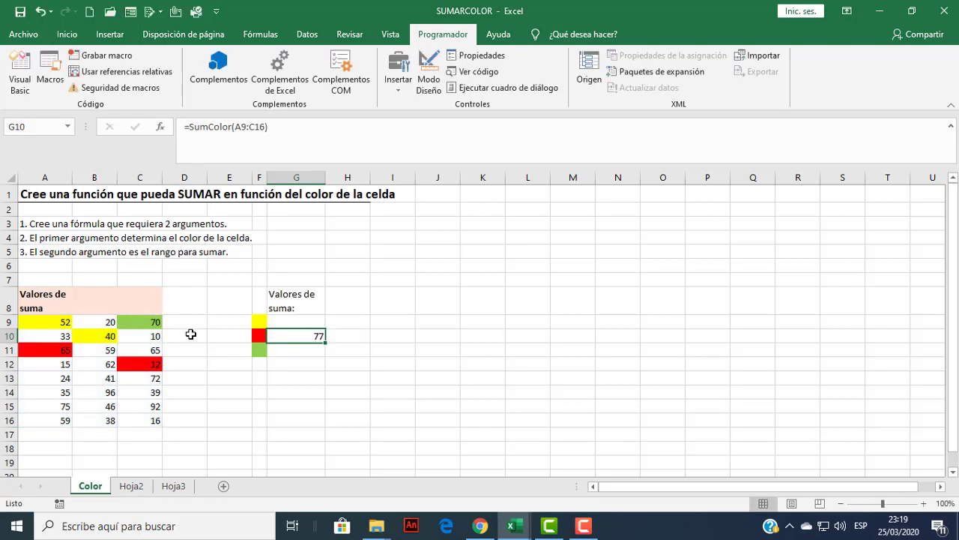
{"action": "left_click", "coordinate": [21, 83]}
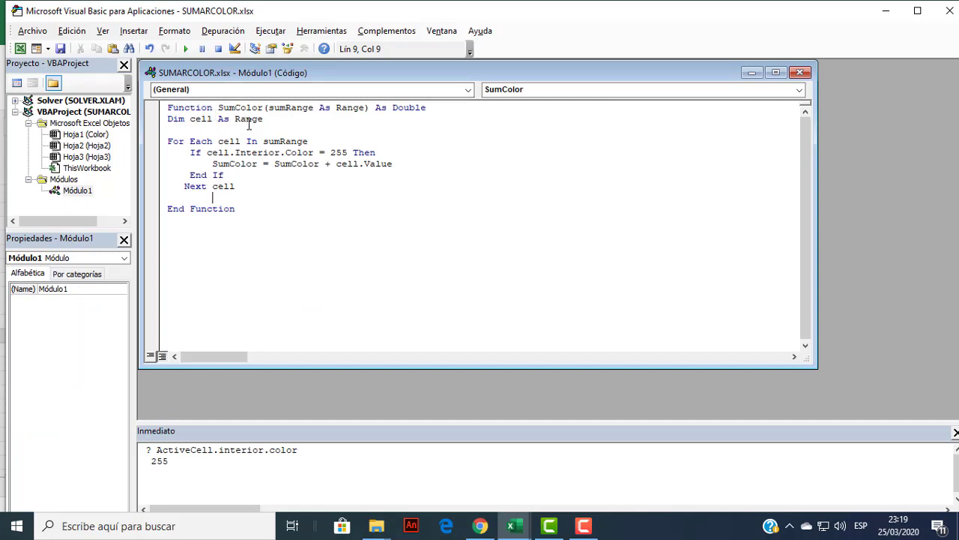
Insert 'Matchcolor As Range,' as SumColor's first argument before sumRange.
{"action": "left_click", "coordinate": [268, 109]}
{"action": "type", "text": "ma"}
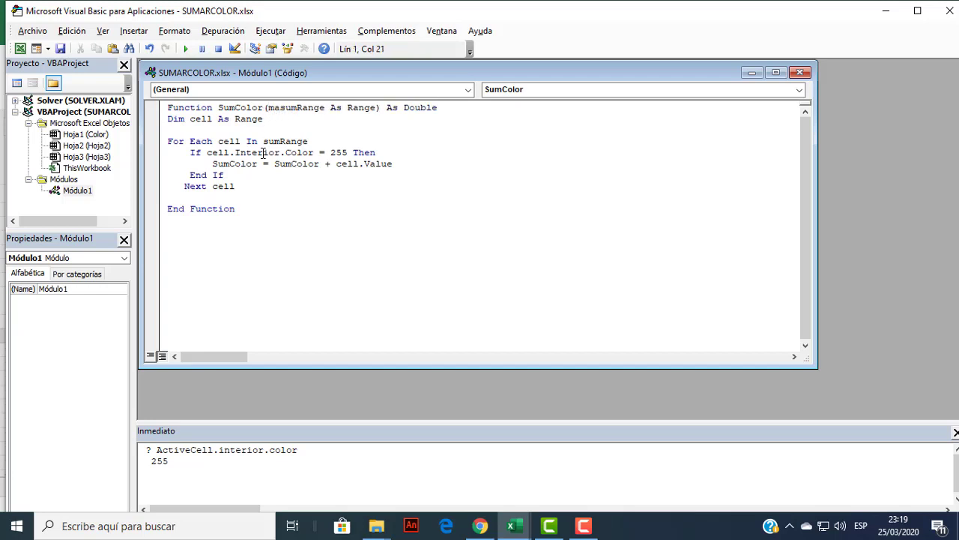
{"action": "type", "text": "t"}
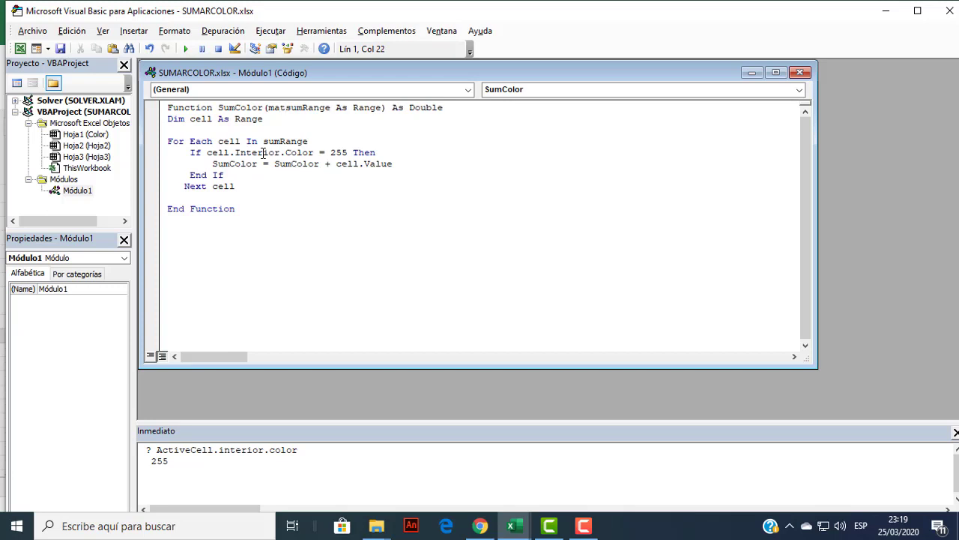
{"action": "type", "text": "c"}
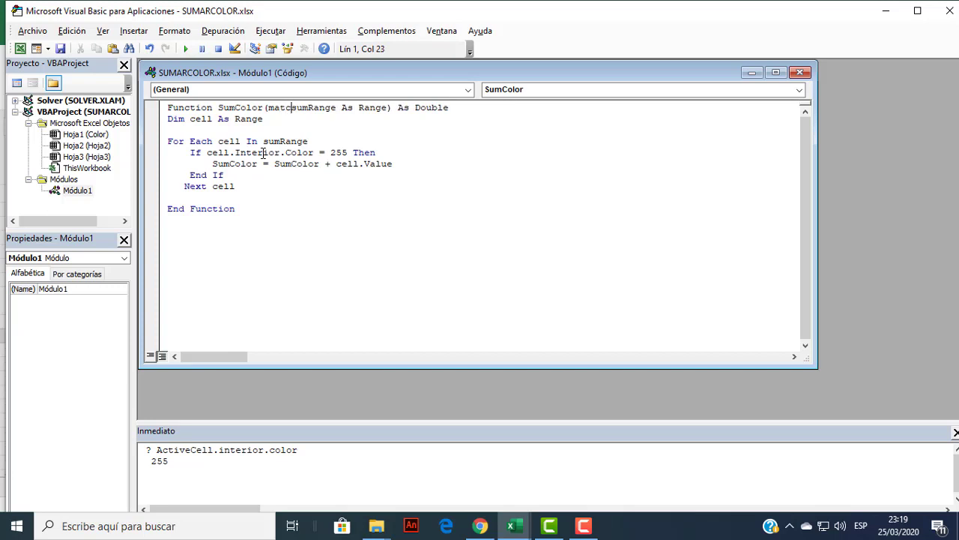
{"action": "type", "text": "hcolor"}
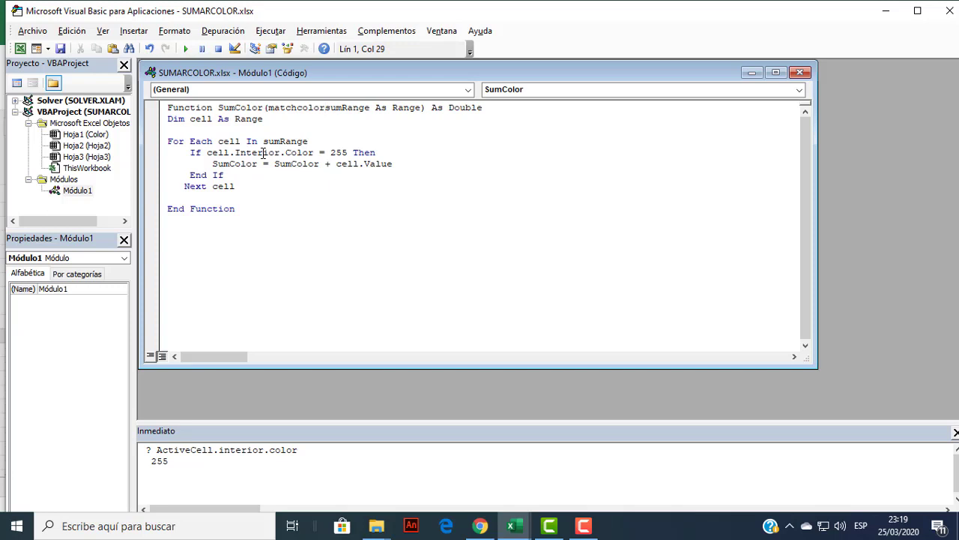
{"action": "type", "text": " a"}
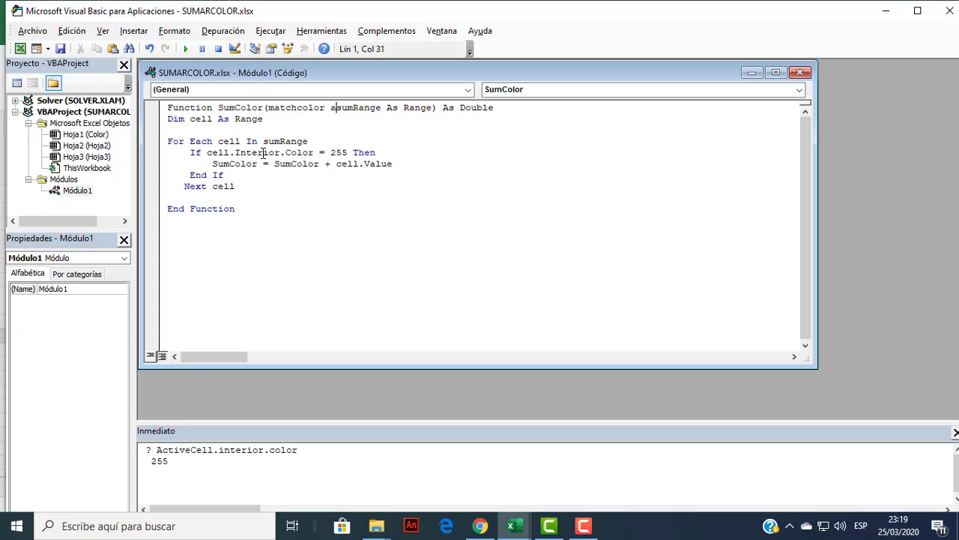
{"action": "type", "text": "s rr"}
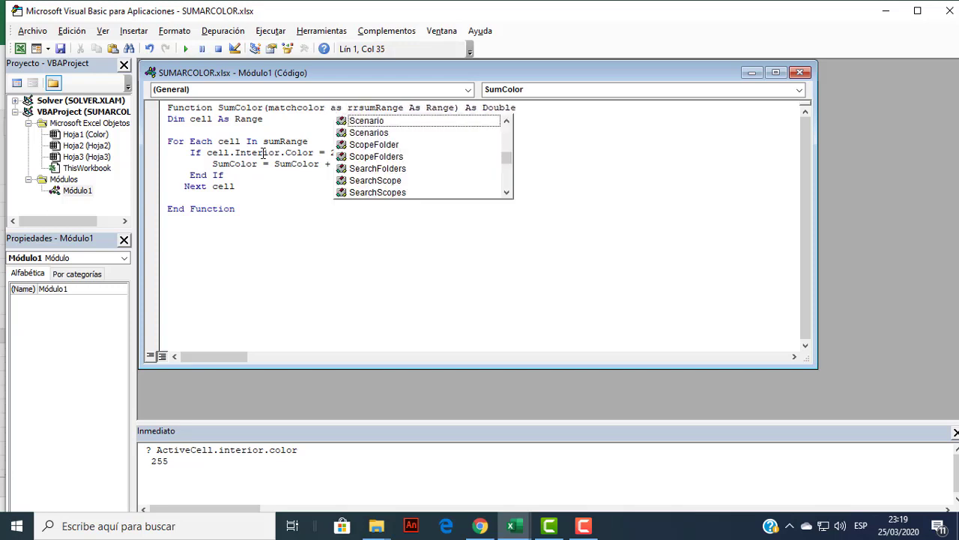
{"action": "key", "text": "BackSpace"}
{"action": "type", "text": "an"}
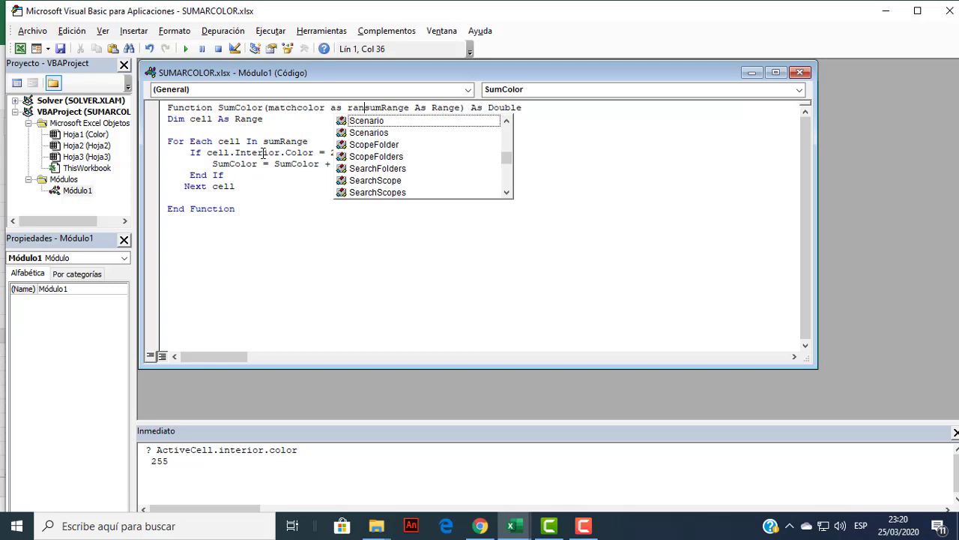
{"action": "type", "text": "ge"}
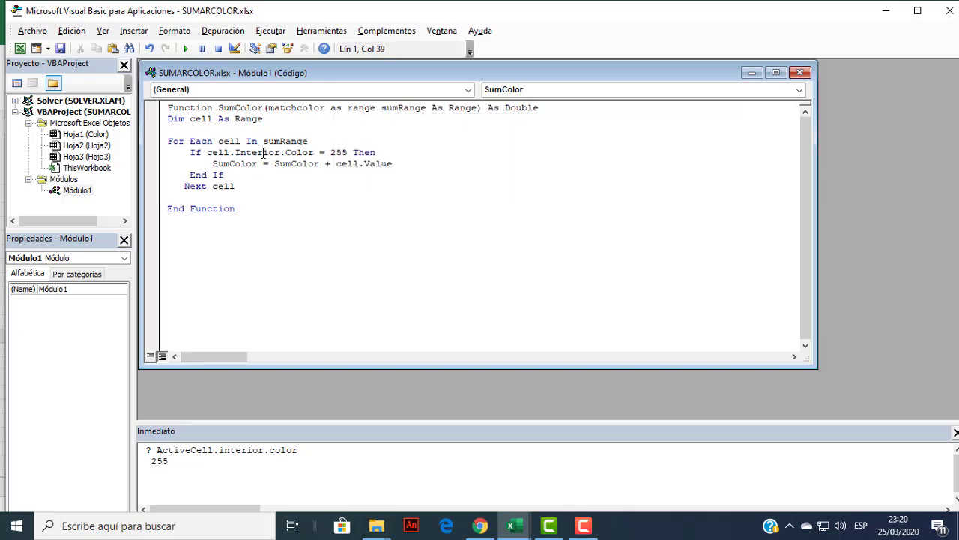
{"action": "key", "text": "BackSpace"}
{"action": "type", "text": ","}
{"action": "key", "text": "Down"}
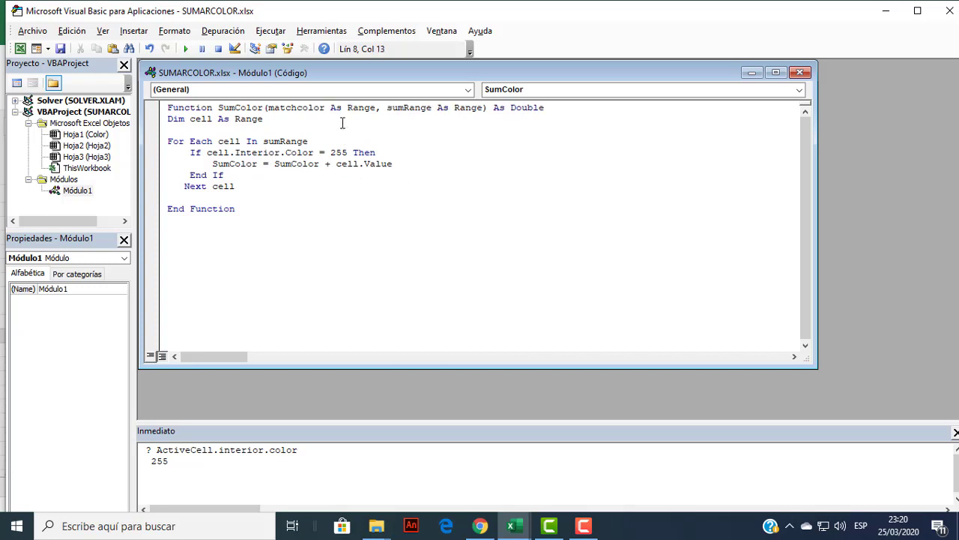
{"action": "left_click", "coordinate": [276, 108]}
{"action": "key", "text": "BackSpace"}
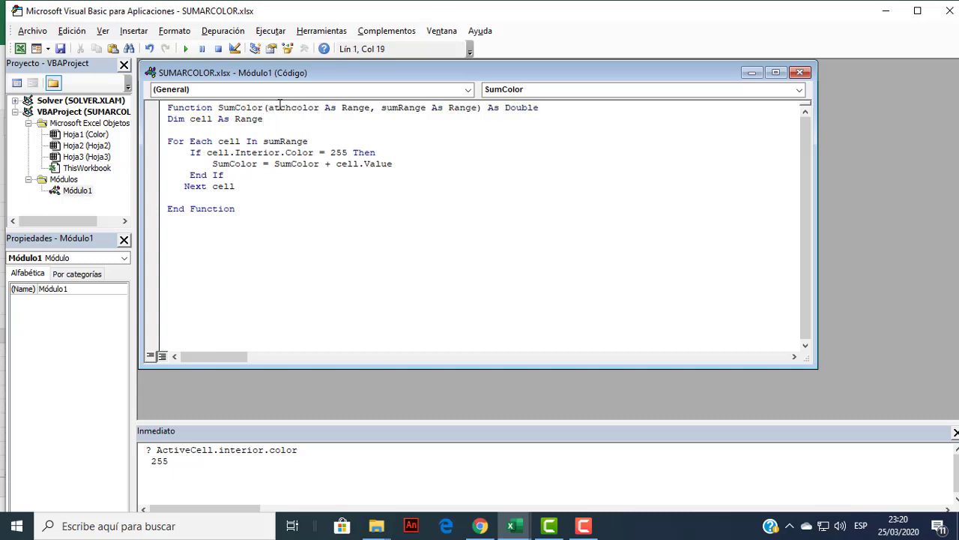
{"action": "type", "text": "M"}
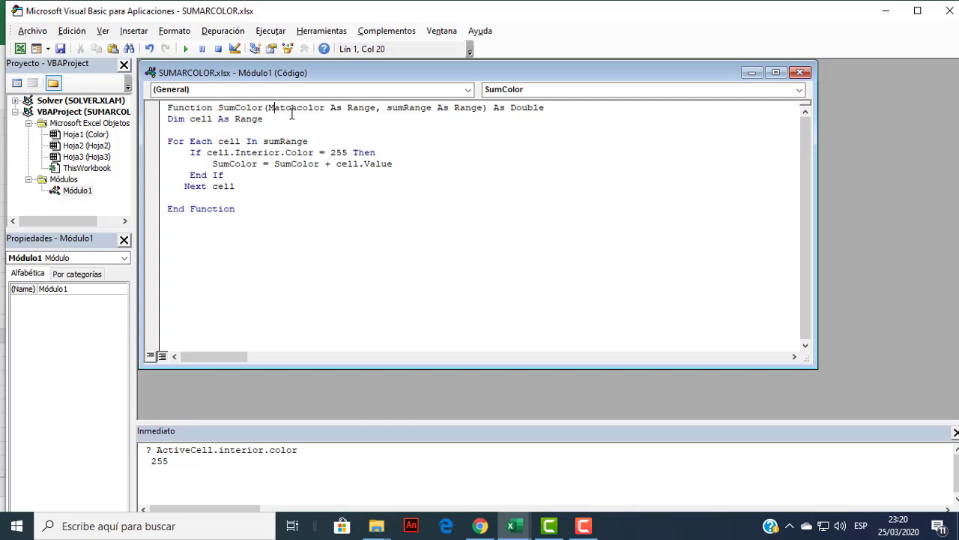
Declare 'Dim myColor As Long' below 'Dim cell As Range', leaving a blank line after.
{"action": "left_click", "coordinate": [373, 151]}
{"action": "left_click", "coordinate": [403, 138]}
{"action": "left_click", "coordinate": [304, 123]}
{"action": "key", "text": "Return"}
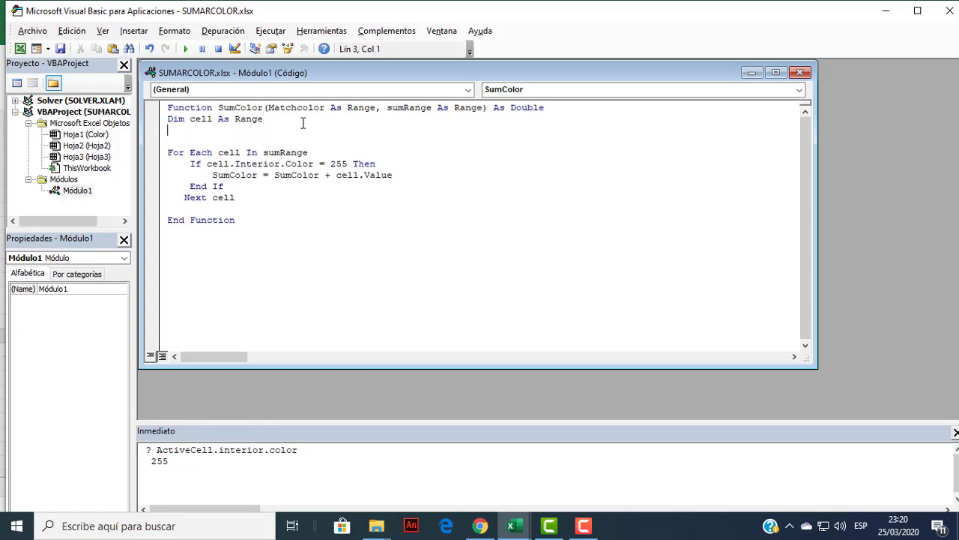
{"action": "type", "text": "Dim "}
{"action": "type", "text": "my"}
{"action": "type", "text": "Colo"}
{"action": "type", "text": "r A"}
{"action": "type", "text": "s L"}
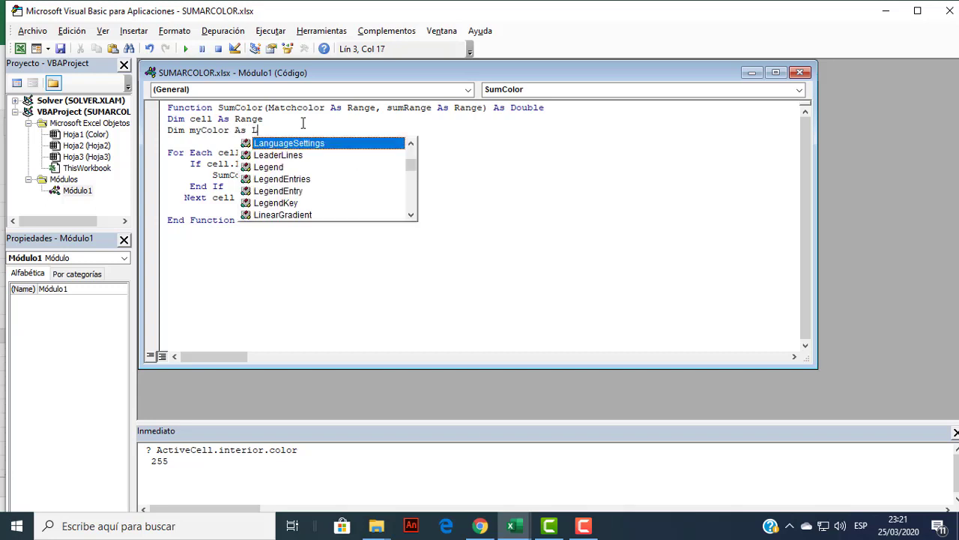
{"action": "type", "text": "ong"}
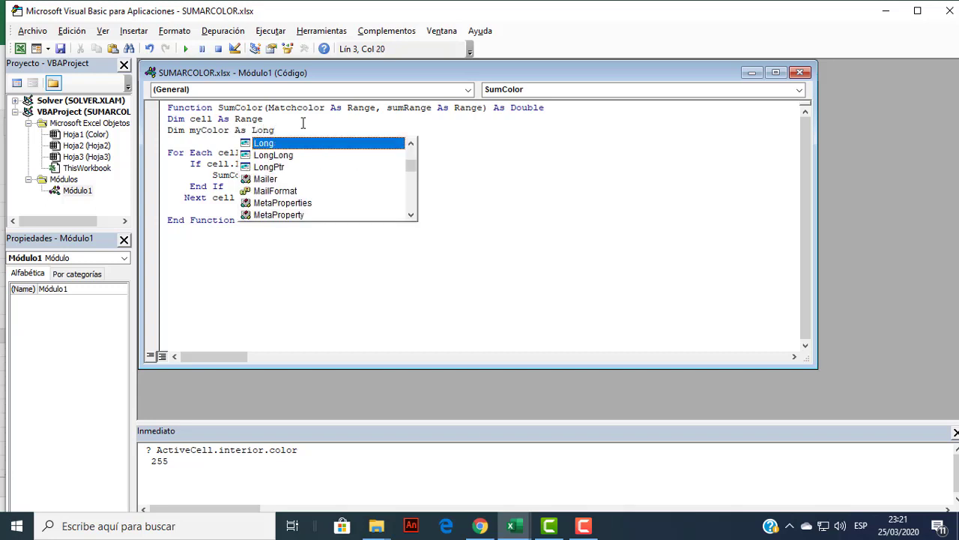
{"action": "key", "text": "Escape"}
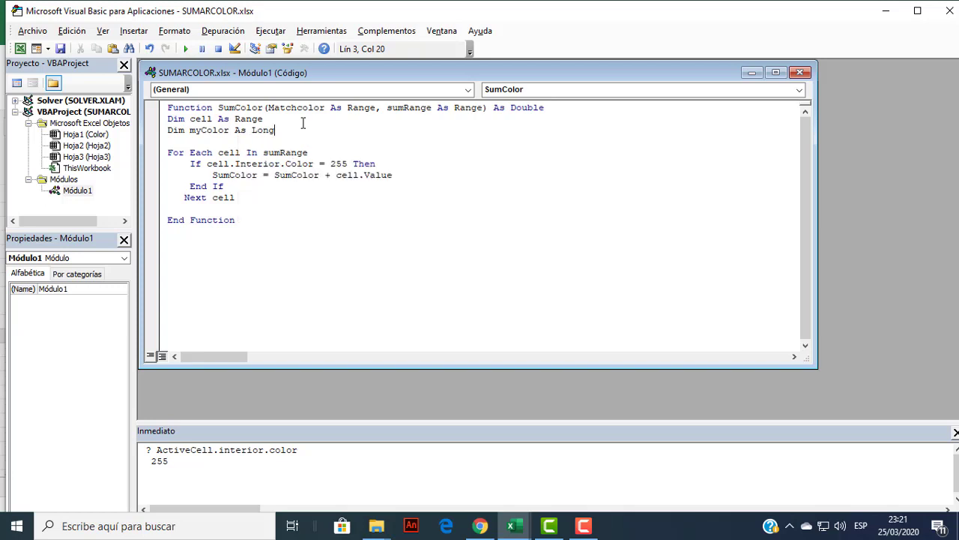
{"action": "key", "text": "Return"}
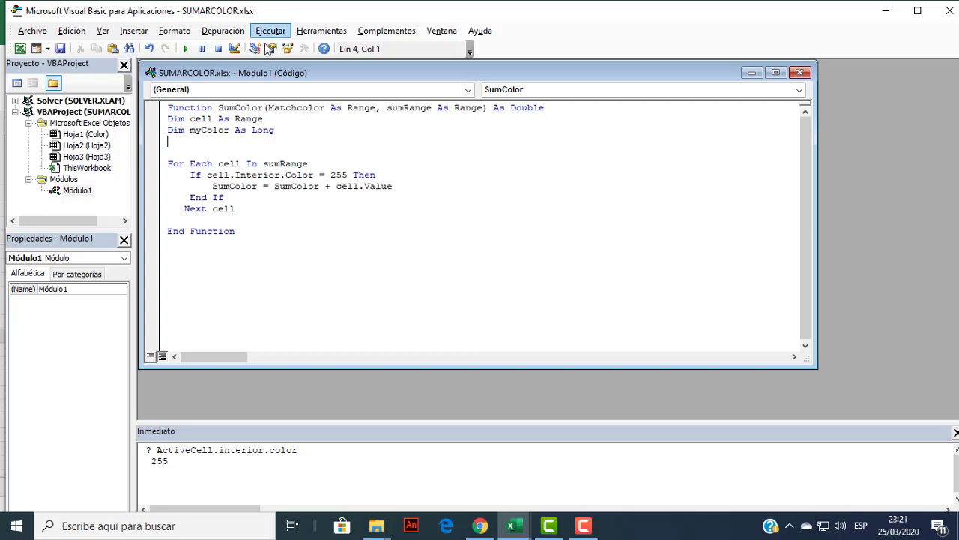
Add the line myColor = Matchcolor.Cells(1, 1).Interior.Color below the declarations.
{"action": "type", "text": "m"}
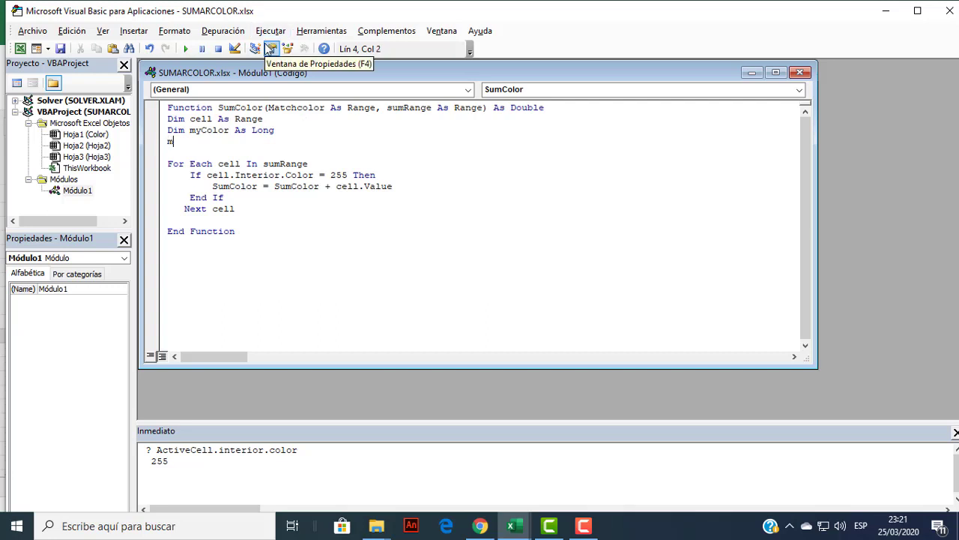
{"action": "type", "text": "yC"}
{"action": "type", "text": "olo"}
{"action": "type", "text": "r"}
{"action": "type", "text": " = "}
{"action": "type", "text": "M"}
{"action": "type", "text": "atc"}
{"action": "type", "text": "h"}
{"action": "type", "text": "C"}
{"action": "type", "text": "olor"}
{"action": "type", "text": "."}
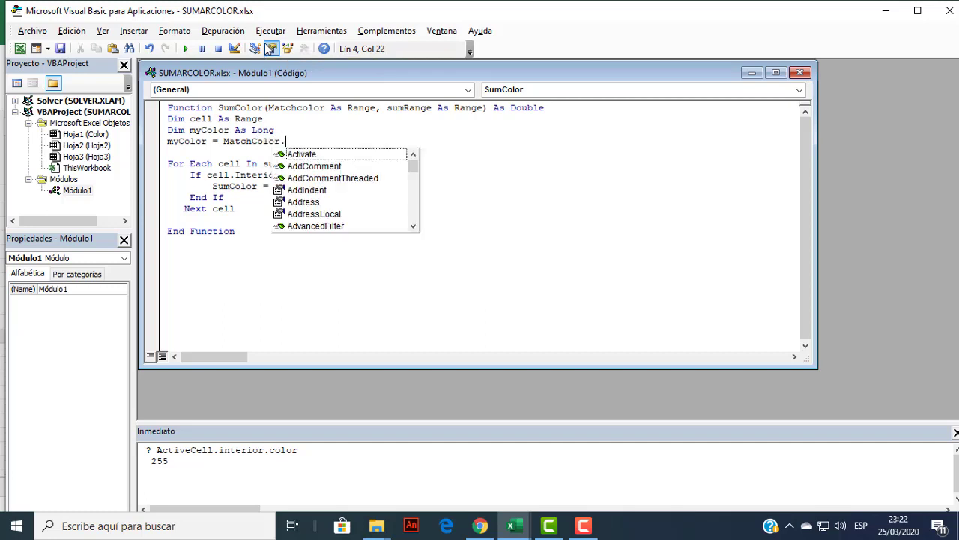
{"action": "type", "text": "Ce"}
{"action": "key", "text": "Tab"}
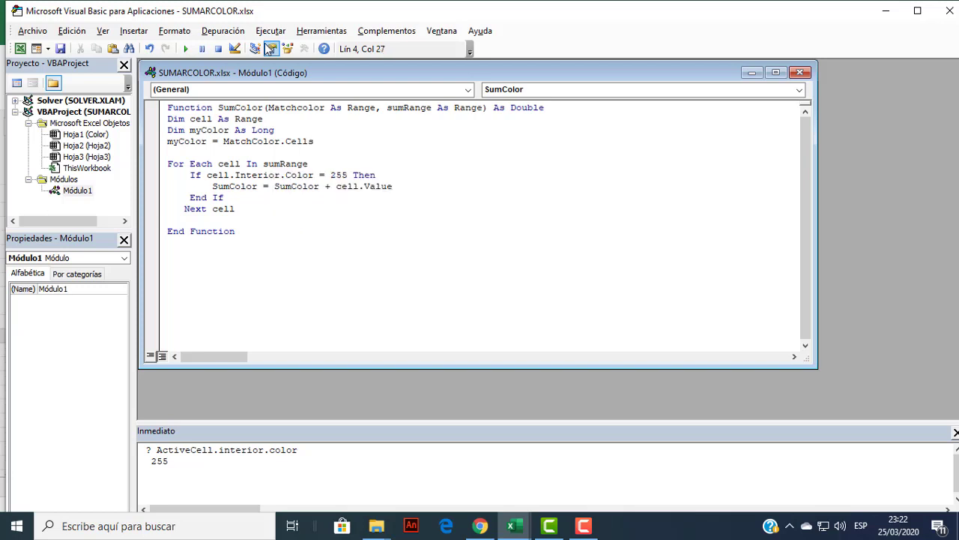
{"action": "type", "text": "(1,"}
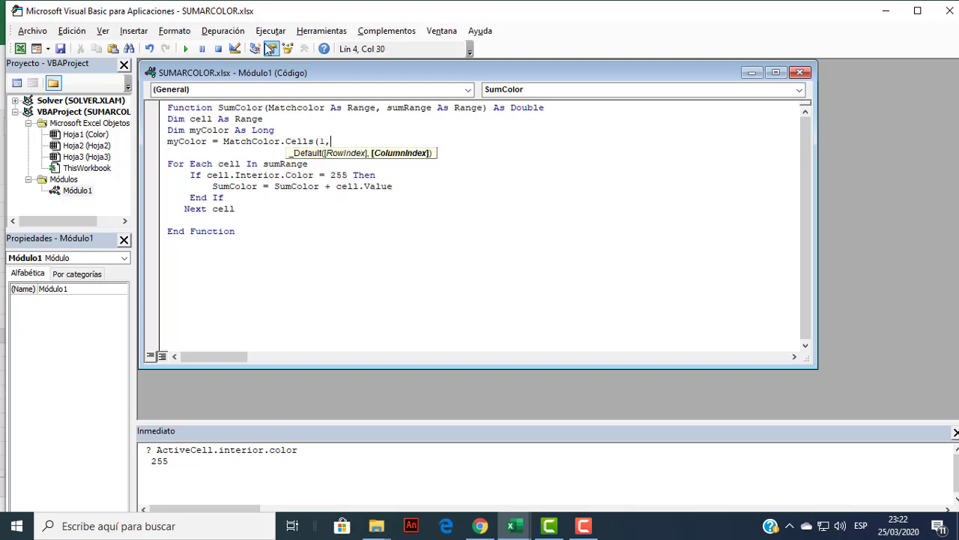
{"action": "type", "text": "1"}
{"action": "type", "text": ")"}
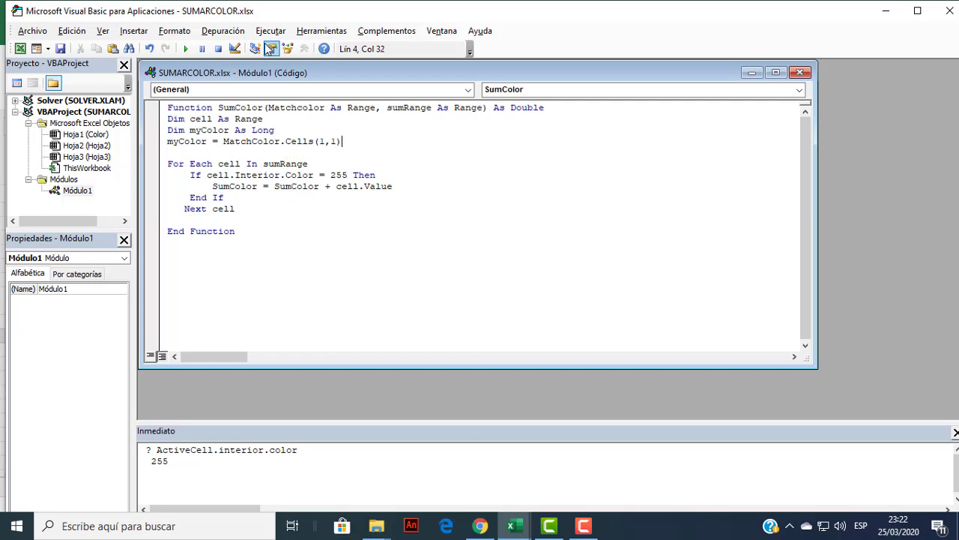
{"action": "type", "text": ".in"}
{"action": "key", "text": "BackSpace"}
{"action": "key", "text": "BackSpace"}
{"action": "type", "text": "In"}
{"action": "type", "text": "terior"}
{"action": "type", "text": "."}
{"action": "type", "text": "Color"}
{"action": "key", "text": "Return"}
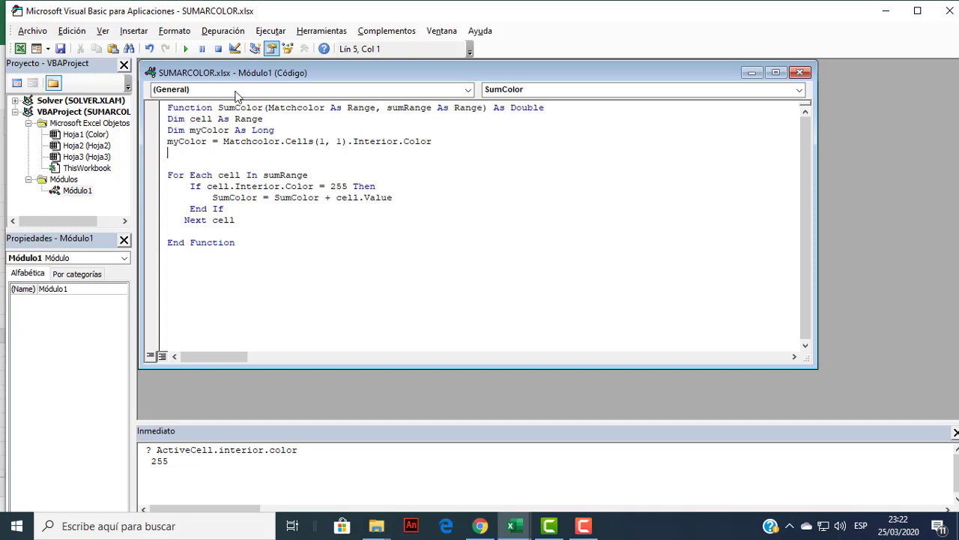
Replace 255 in the If test with myColor and return to the Excel workbook.
{"action": "double_click", "coordinate": [341, 187]}
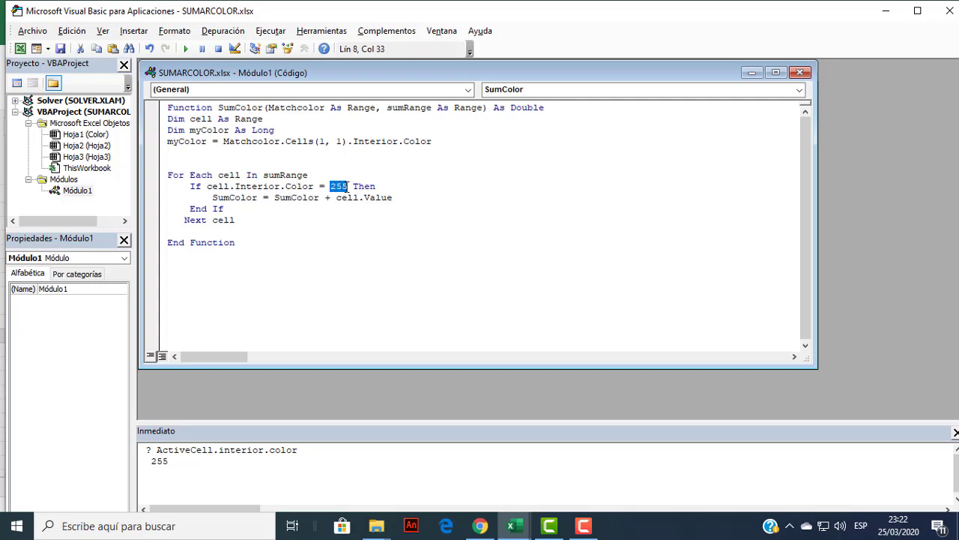
{"action": "type", "text": "myC"}
{"action": "type", "text": "olo"}
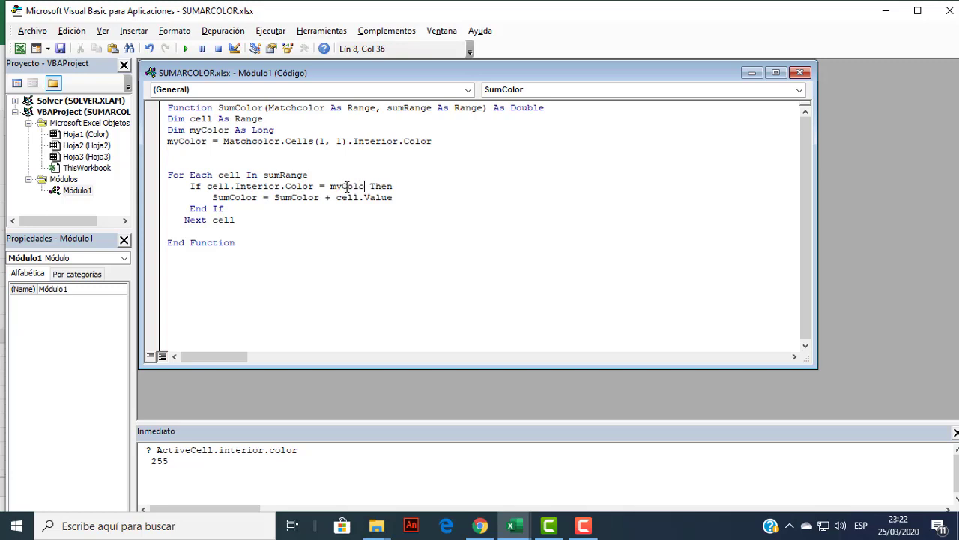
{"action": "type", "text": "r"}
{"action": "left_click", "coordinate": [20, 49]}
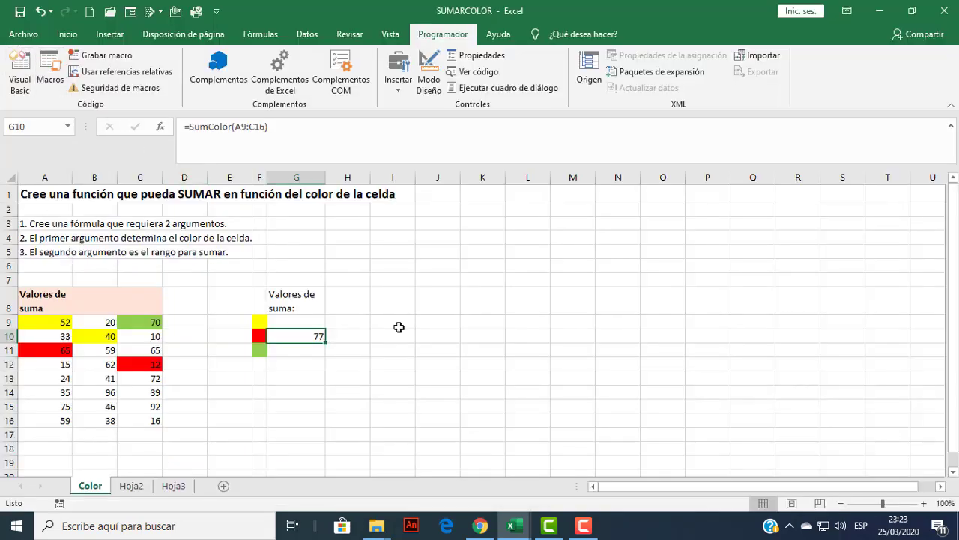
Clear the old SumColor formula from G10.
{"action": "left_click", "coordinate": [397, 334]}
{"action": "left_click", "coordinate": [301, 335]}
{"action": "key", "text": "Delete"}
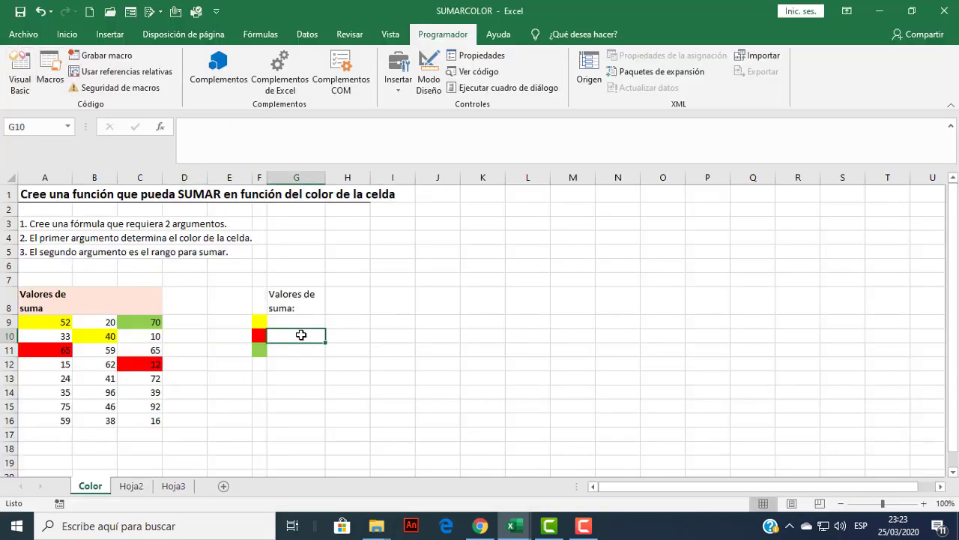
Start the formula =SumColor( in G9 using the autocomplete list.
{"action": "left_click", "coordinate": [310, 323]}
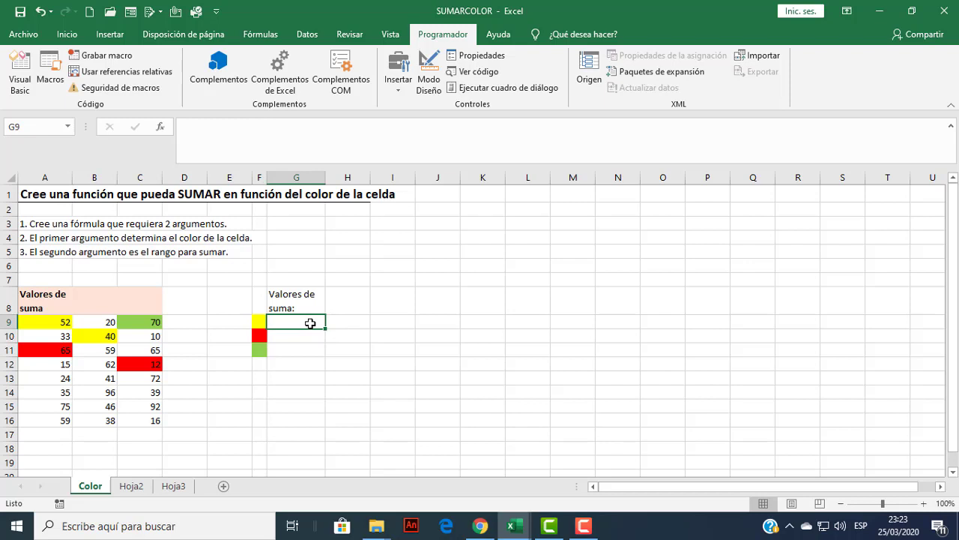
{"action": "type", "text": "="}
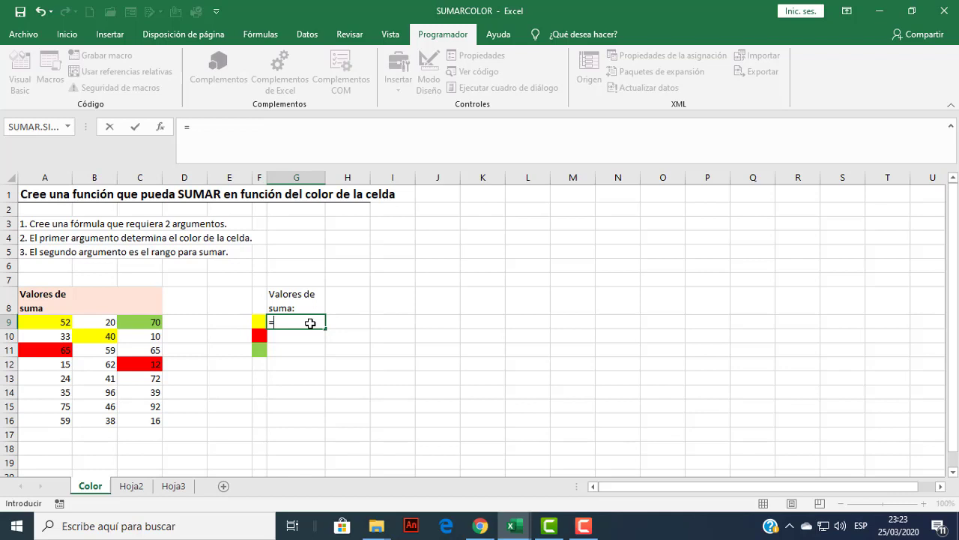
{"action": "type", "text": "sum"}
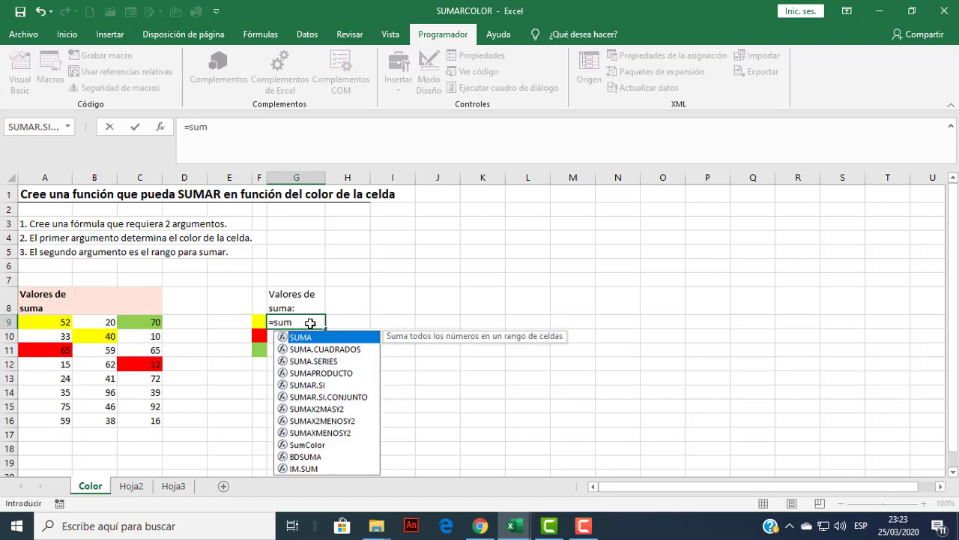
{"action": "type", "text": "c"}
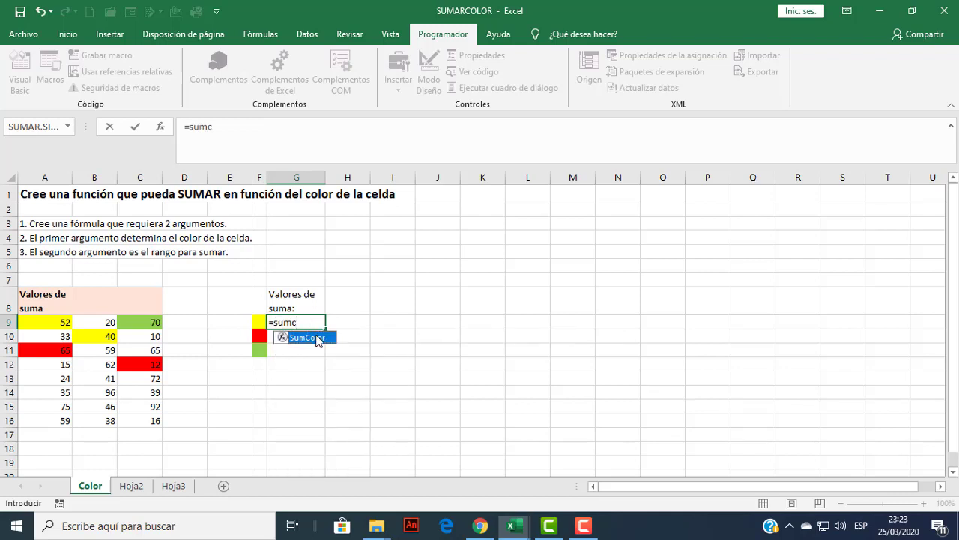
{"action": "double_click", "coordinate": [316, 335]}
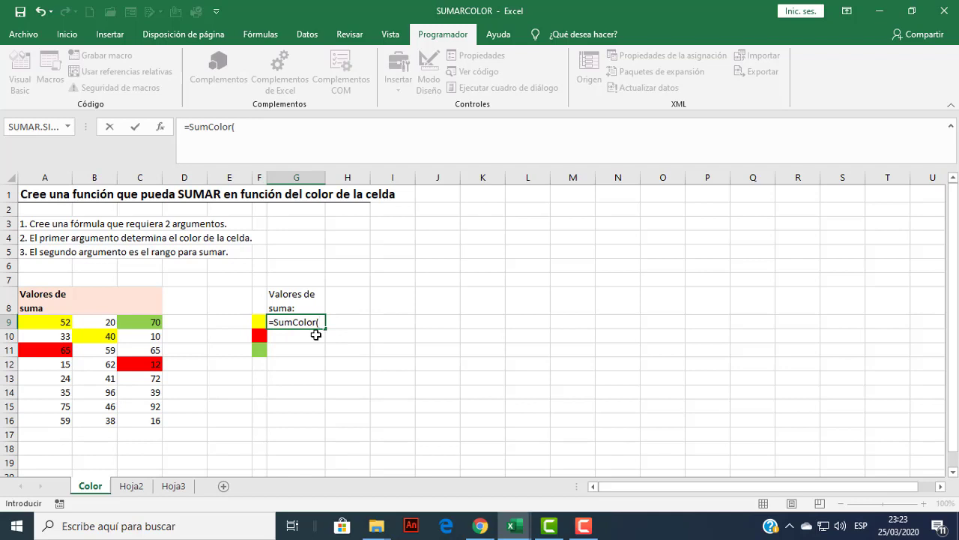
Enter =SumColor(F9;A9:C16) in G9 through Function Arguments, giving the yellow total 92.
{"action": "left_click", "coordinate": [165, 129]}
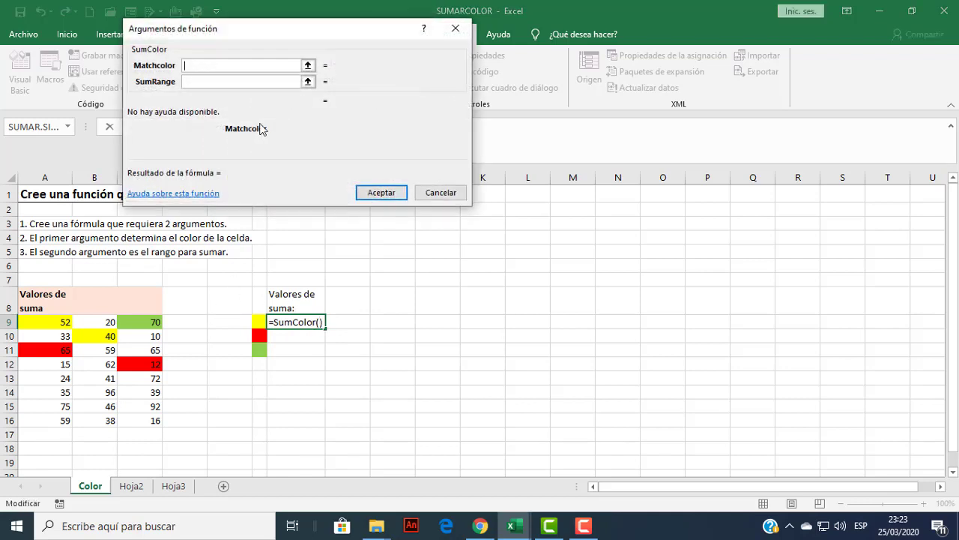
{"action": "left_click_drag", "start_coordinate": [306, 38], "coordinate": [558, 243]}
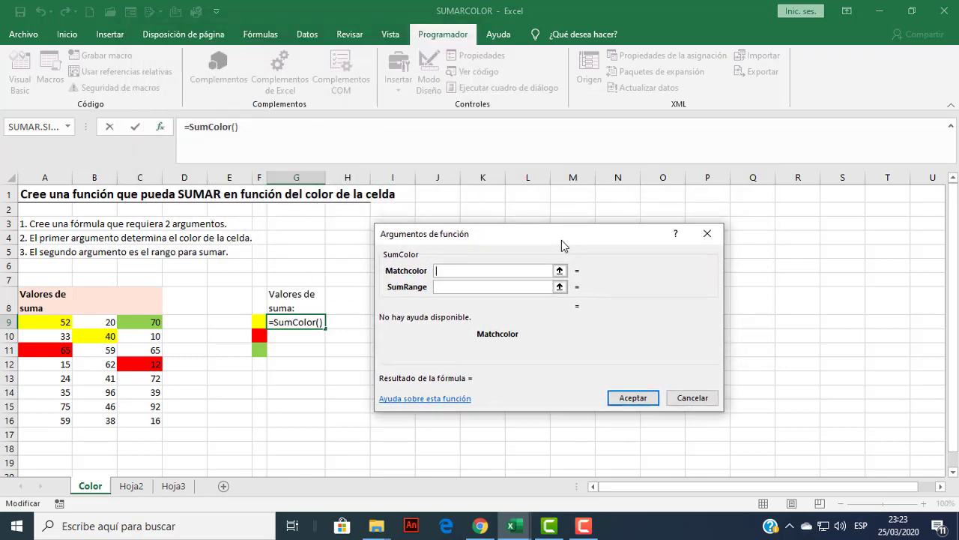
{"action": "left_click", "coordinate": [260, 322]}
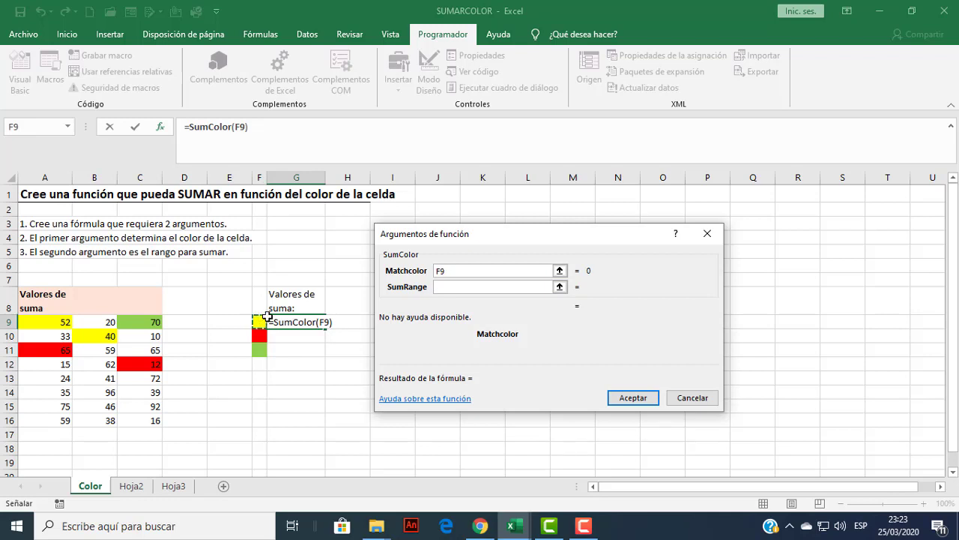
{"action": "left_click", "coordinate": [451, 286]}
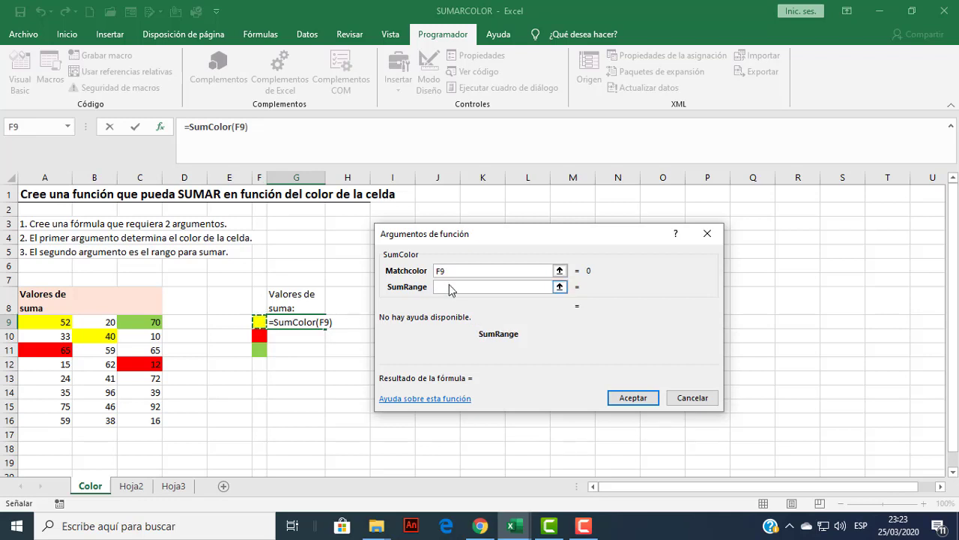
{"action": "left_click_drag", "start_coordinate": [71, 321], "coordinate": [147, 423]}
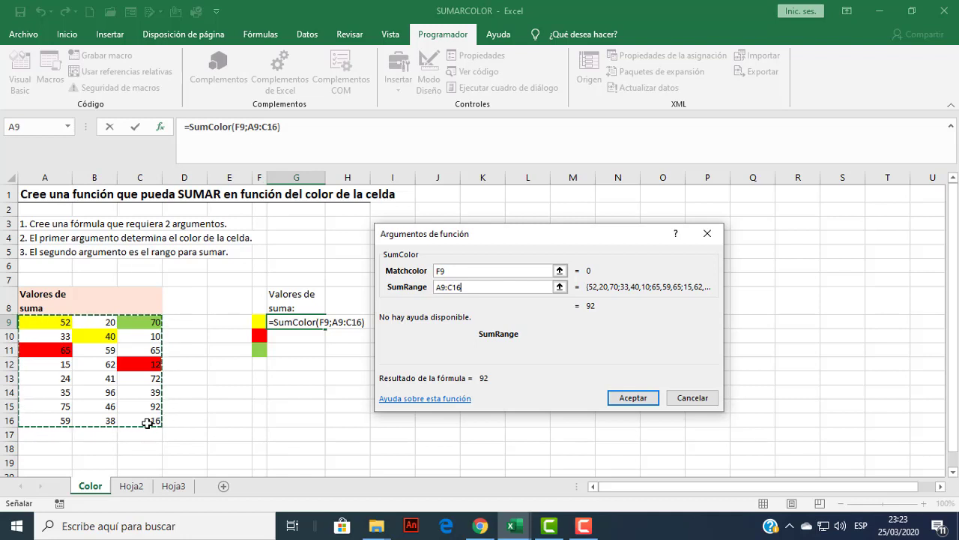
{"action": "left_click", "coordinate": [621, 398]}
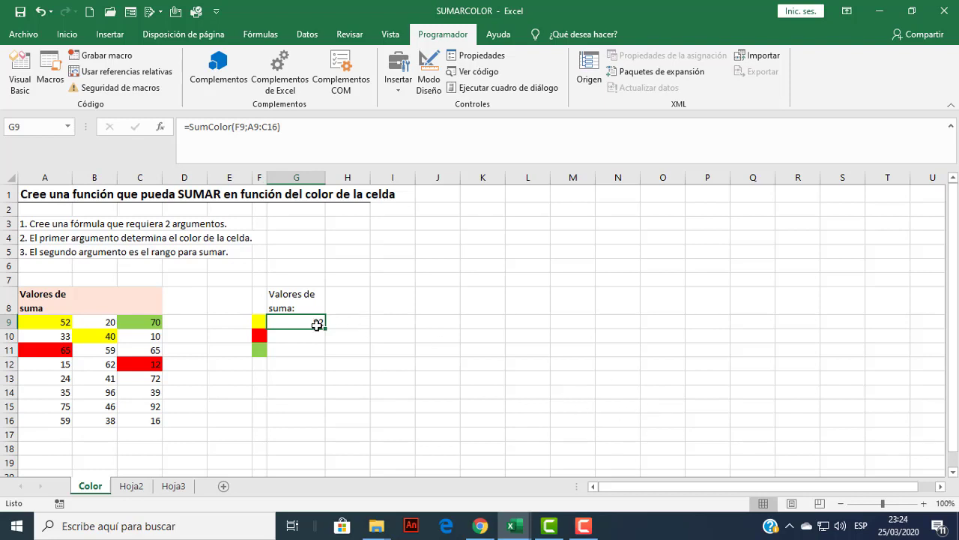
Fill G9's SumColor formula down to G11, showing 77 and 0, then reselect G9.
{"action": "left_click_drag", "start_coordinate": [325, 328], "coordinate": [321, 355]}
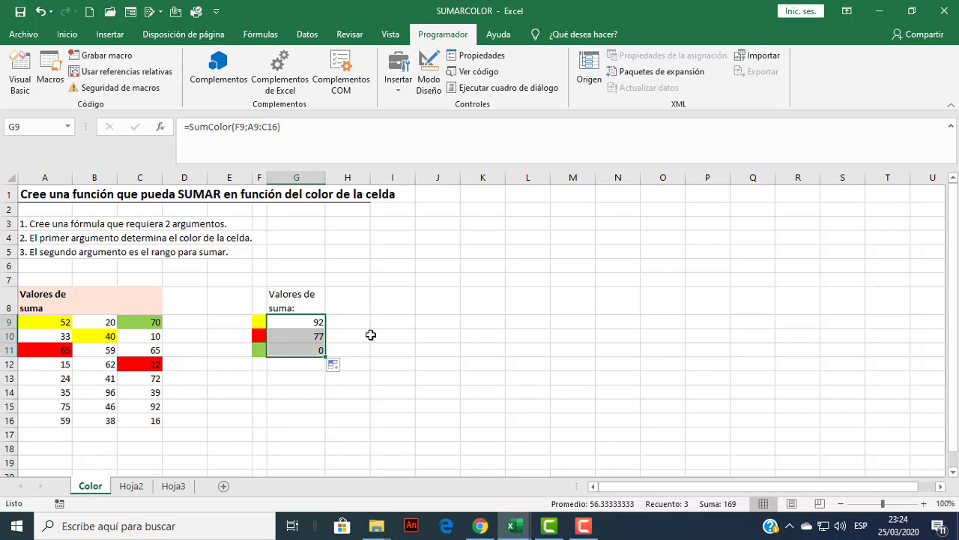
{"action": "left_click", "coordinate": [370, 334]}
{"action": "left_click", "coordinate": [318, 324]}
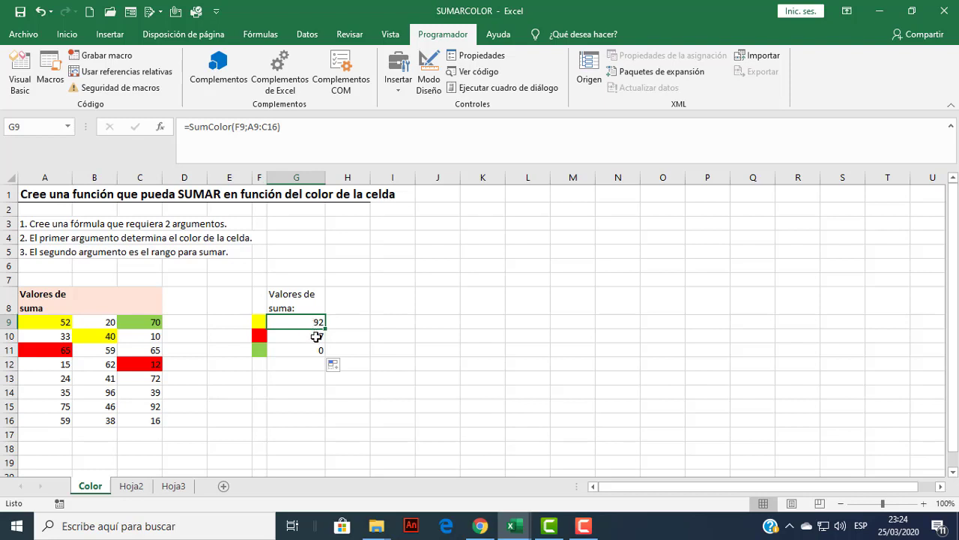
Make G9's sum range absolute ($A$9:$C$16) with F4 and fill it down to G11.
{"action": "left_click", "coordinate": [294, 352]}
{"action": "left_click", "coordinate": [301, 323]}
{"action": "left_click", "coordinate": [161, 126]}
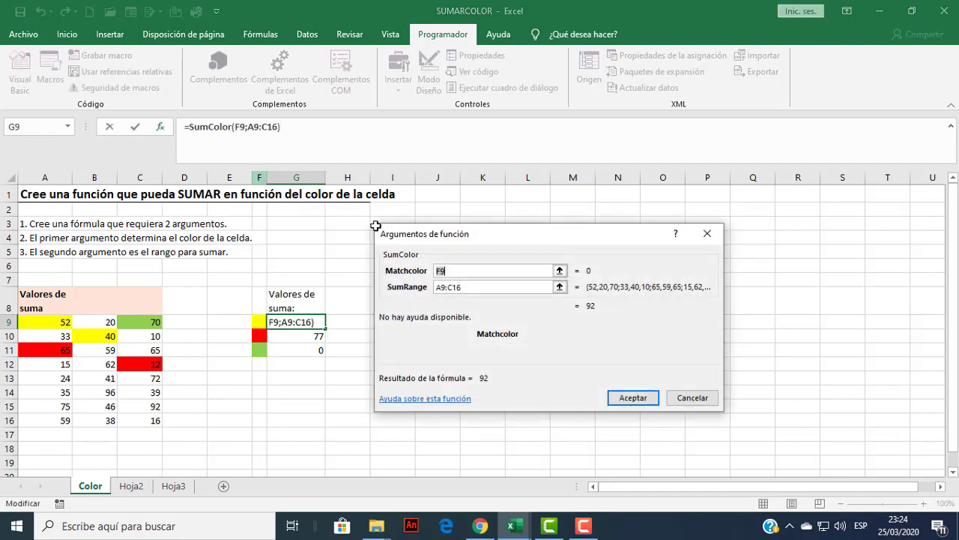
{"action": "left_click_drag", "start_coordinate": [473, 289], "coordinate": [428, 287]}
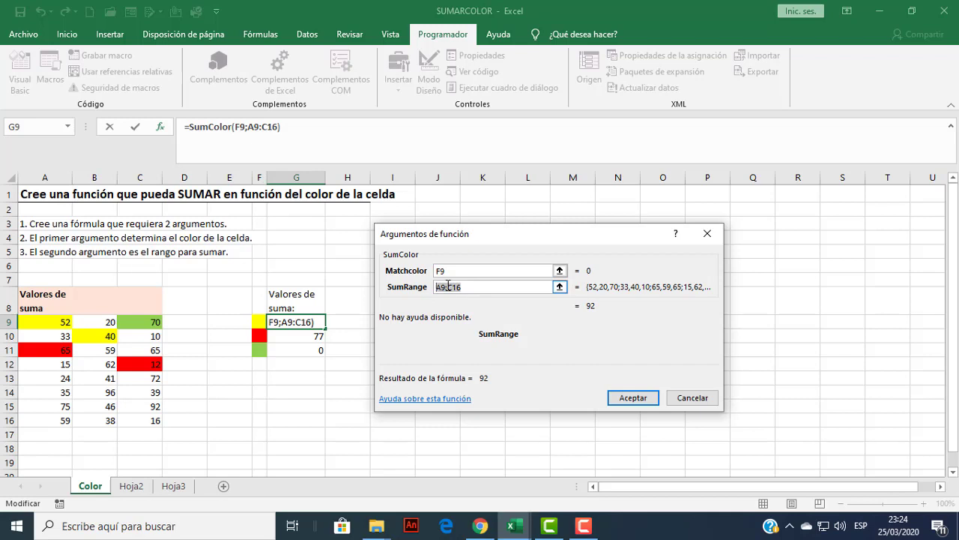
{"action": "key", "text": "F4"}
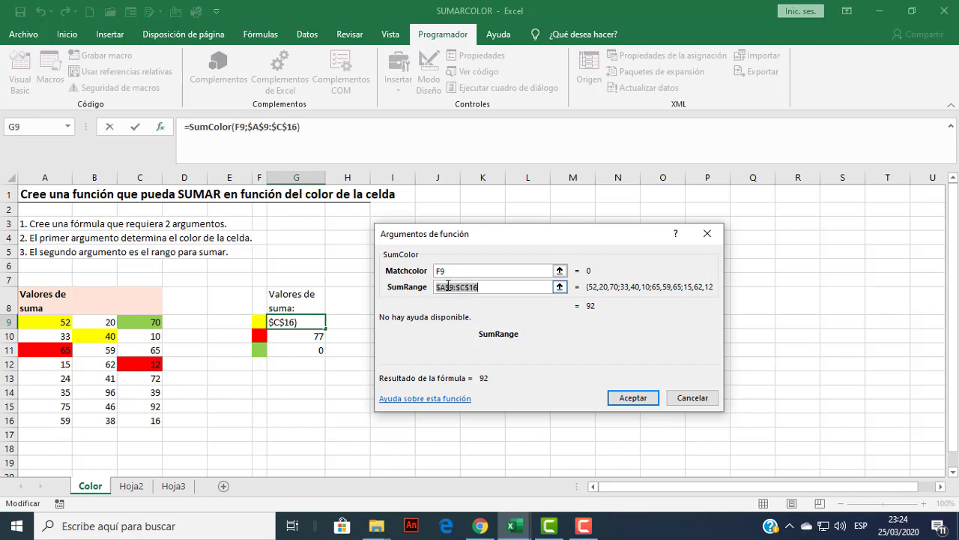
{"action": "left_click", "coordinate": [643, 402]}
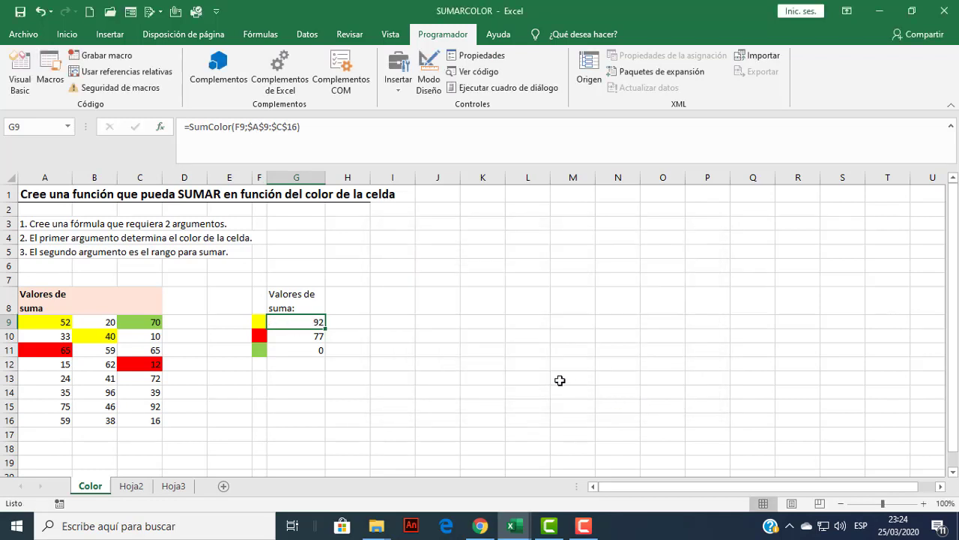
{"action": "left_click_drag", "start_coordinate": [326, 328], "coordinate": [326, 356]}
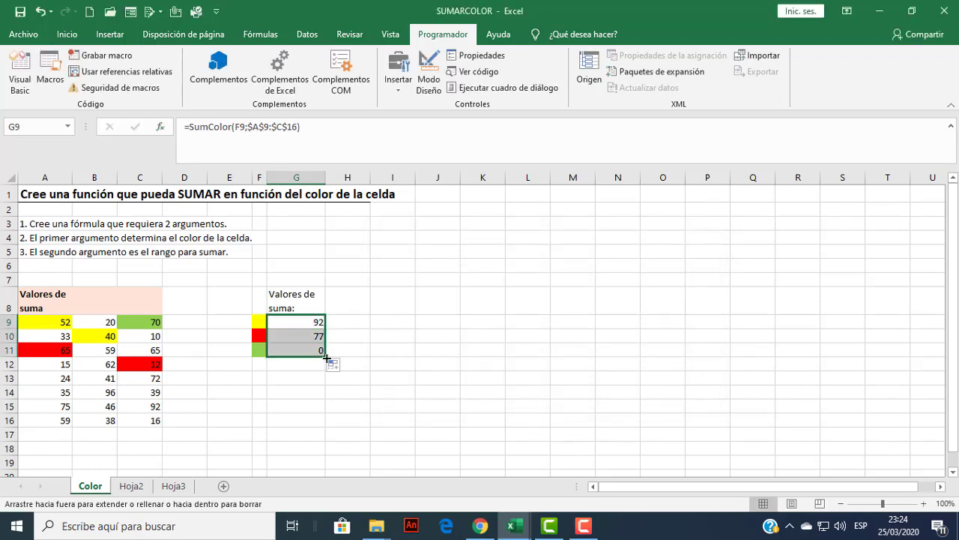
Deselect the result cells to show totals 92, 77 and 70 in G9:G11.
{"action": "left_click", "coordinate": [357, 372]}
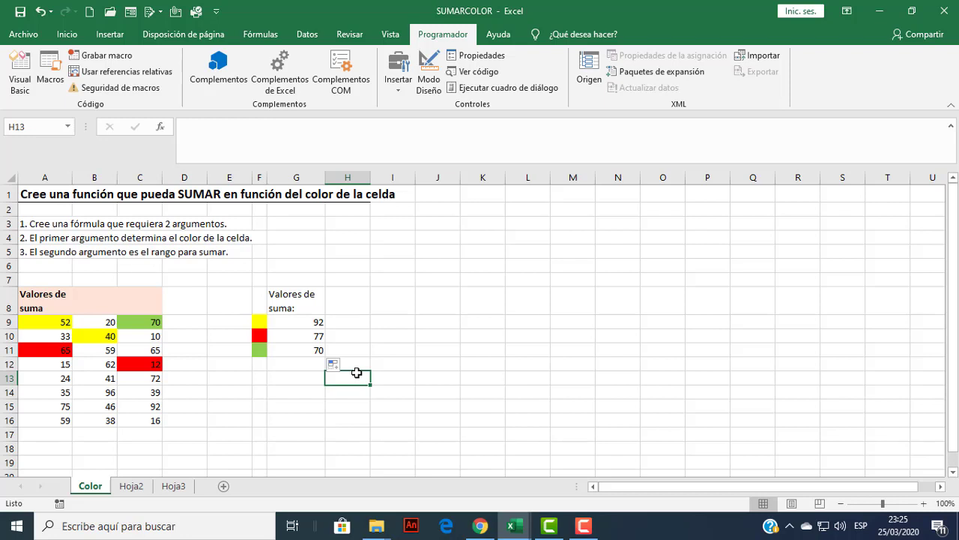
Fill cell B14 (96) red and cell C15 (92) green with Fill Color.
{"action": "left_click", "coordinate": [88, 393]}
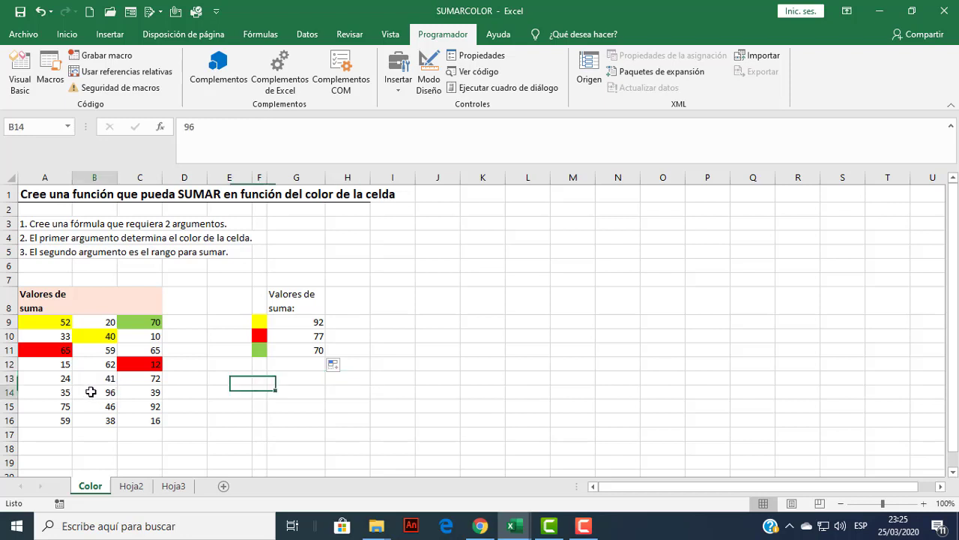
{"action": "left_click", "coordinate": [67, 34]}
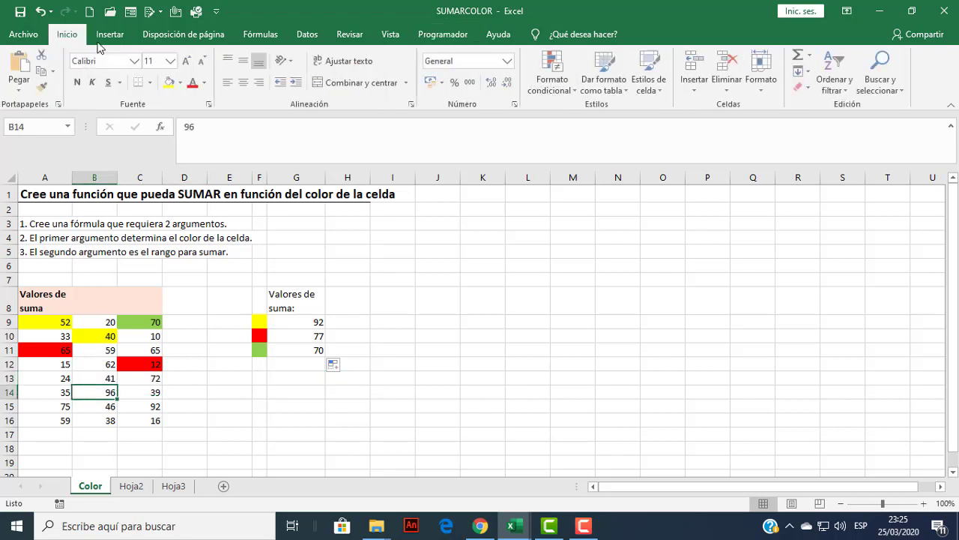
{"action": "left_click", "coordinate": [181, 82]}
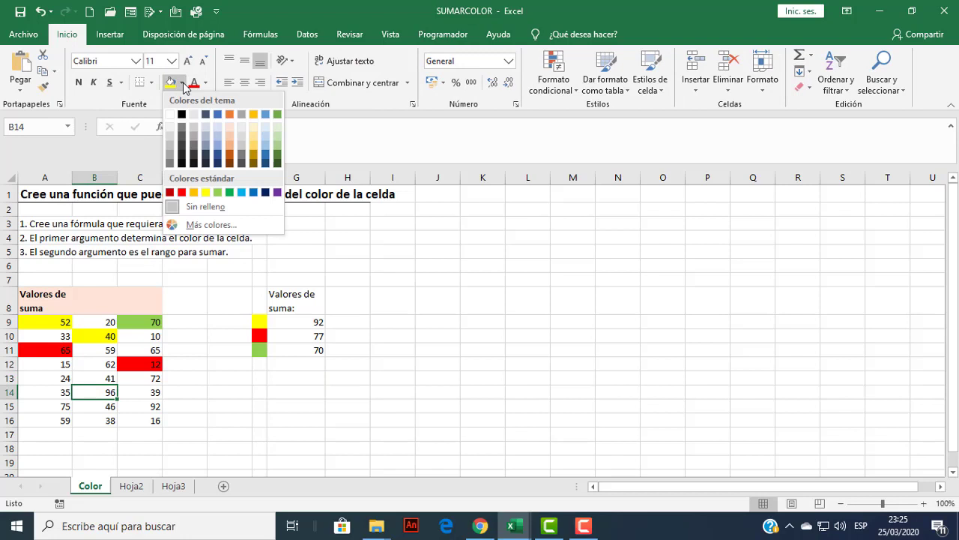
{"action": "left_click", "coordinate": [182, 193]}
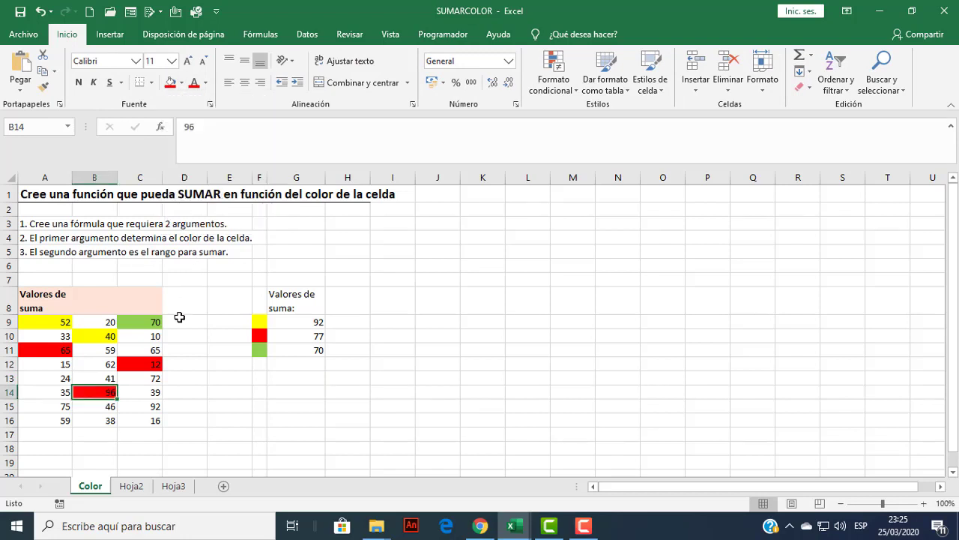
{"action": "left_click", "coordinate": [154, 407]}
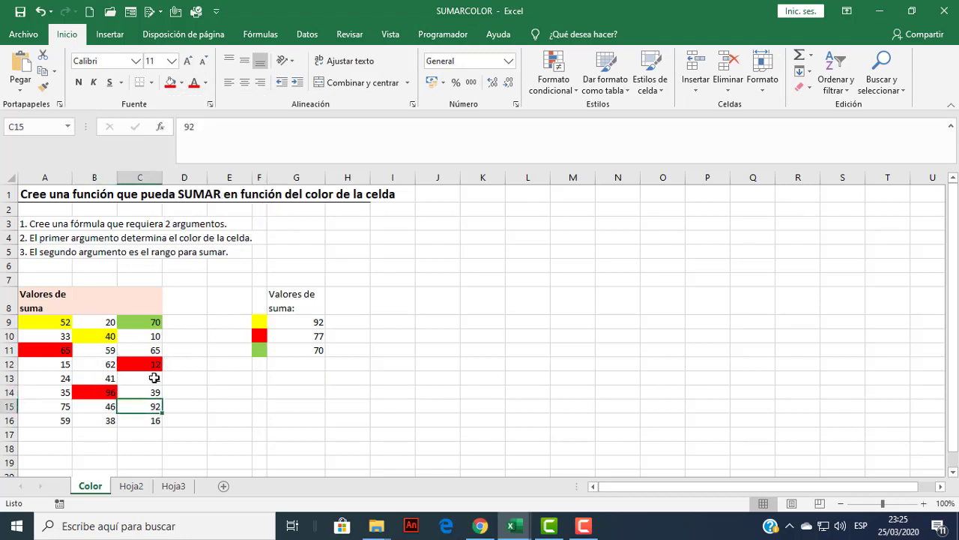
{"action": "left_click", "coordinate": [182, 82]}
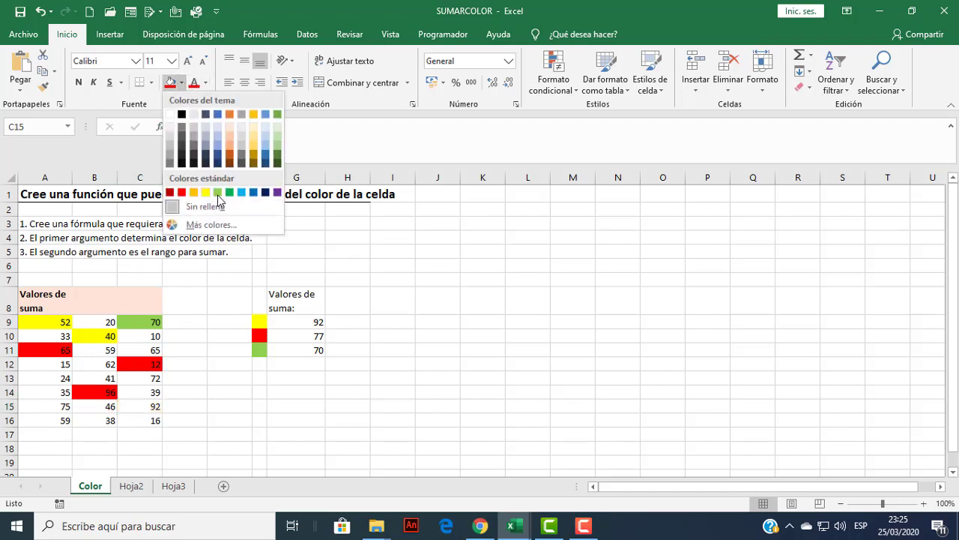
{"action": "left_click", "coordinate": [217, 193]}
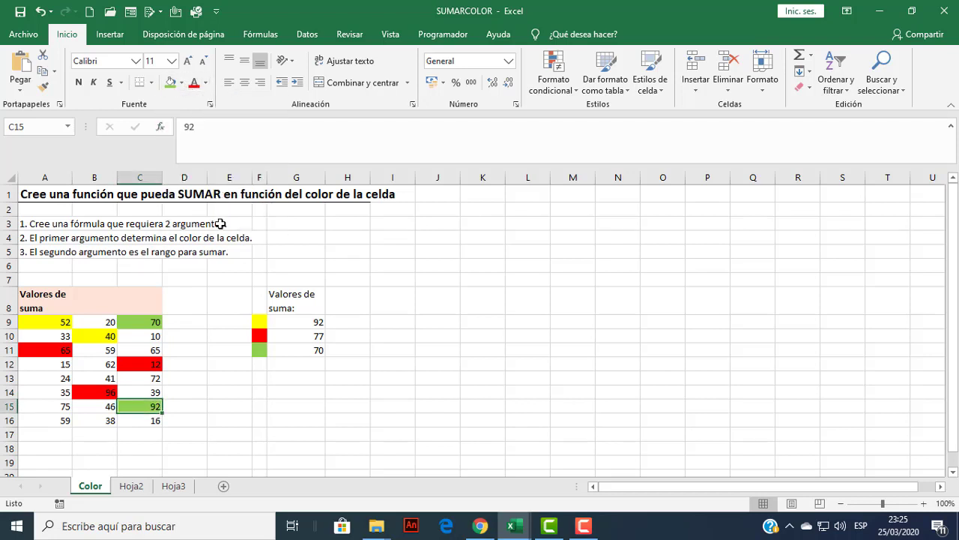
{"action": "left_click", "coordinate": [293, 383]}
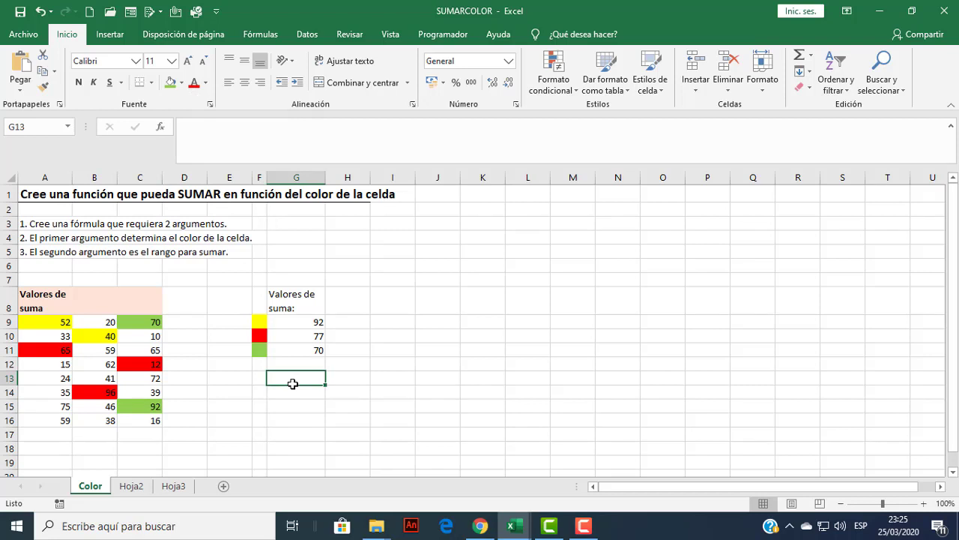
Re-enter G9's SumColor formula and fill it to G11, updating totals to 173 and 162.
{"action": "left_click", "coordinate": [312, 321]}
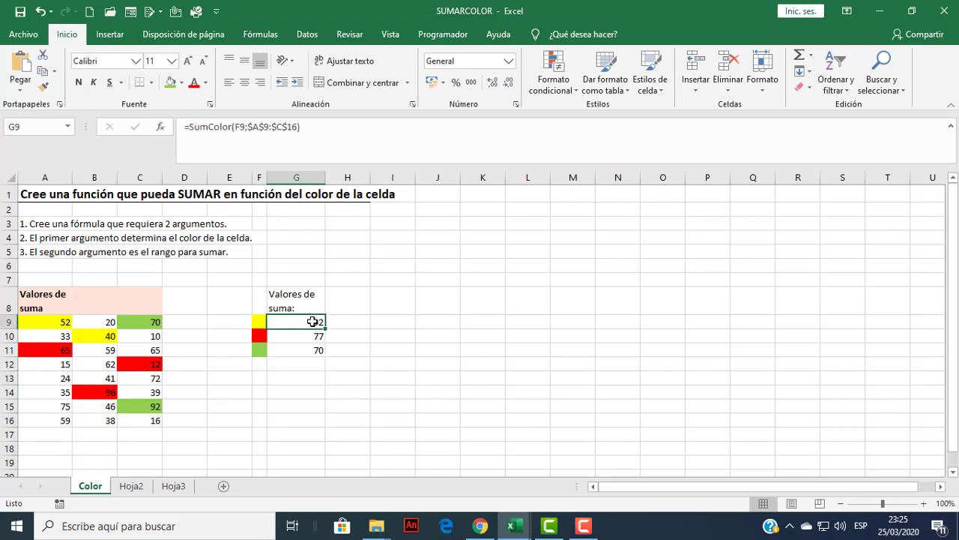
{"action": "double_click", "coordinate": [313, 321]}
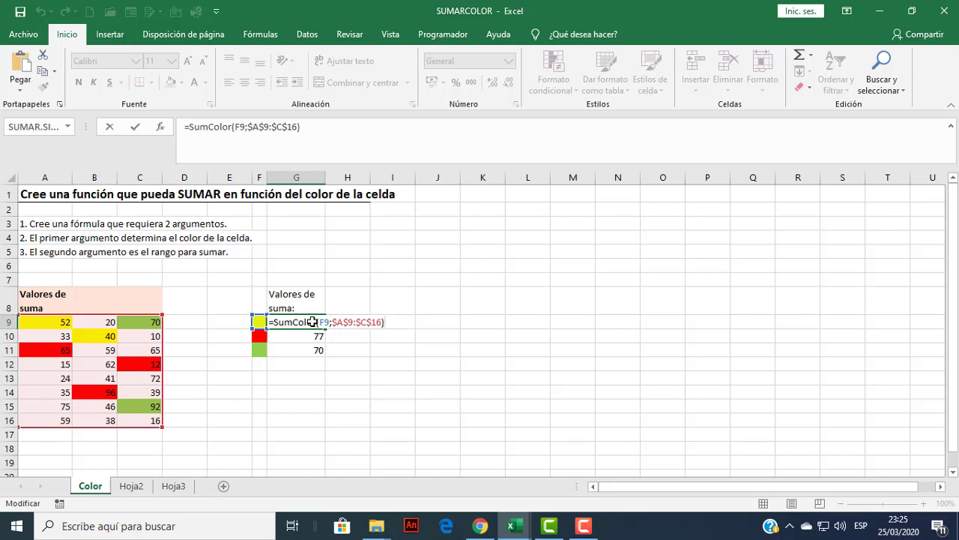
{"action": "key", "text": "Return"}
{"action": "left_click", "coordinate": [313, 321]}
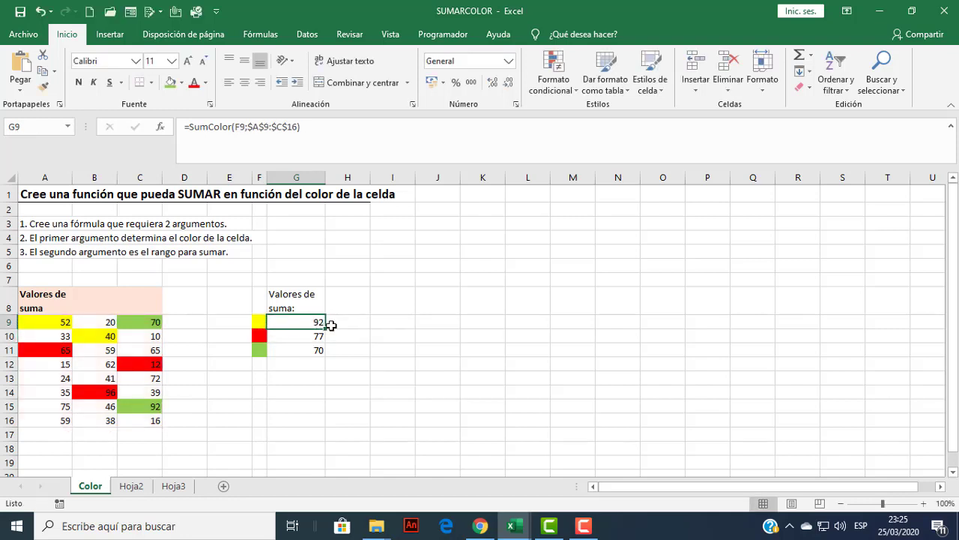
{"action": "left_click_drag", "start_coordinate": [325, 329], "coordinate": [325, 355]}
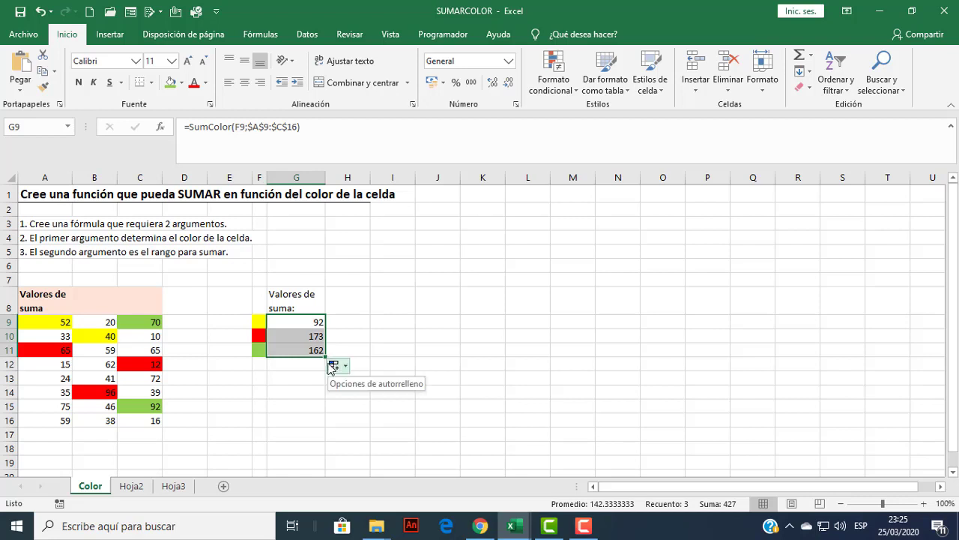
Clear the G9:G11 selection and select cells A14, A16 and A13.
{"action": "left_click", "coordinate": [349, 332]}
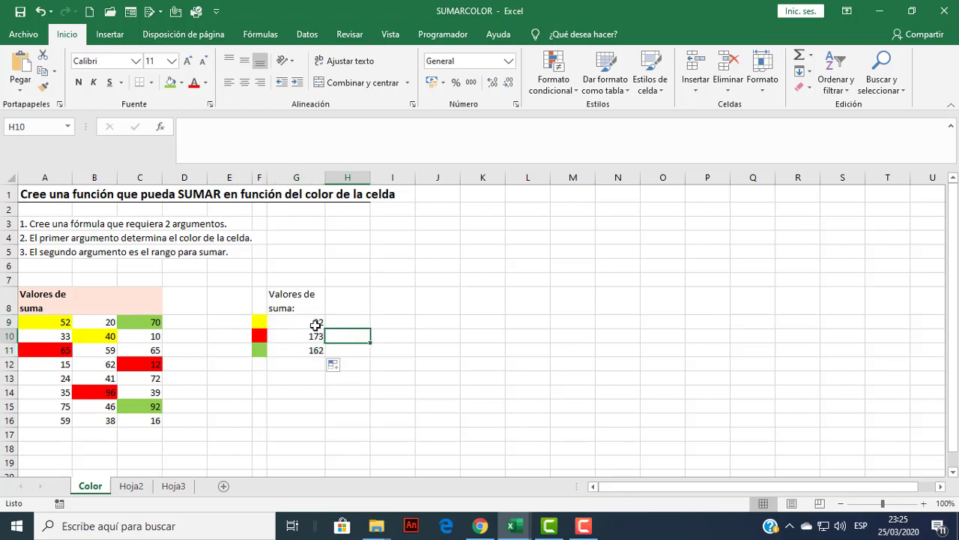
{"action": "left_click", "coordinate": [314, 322]}
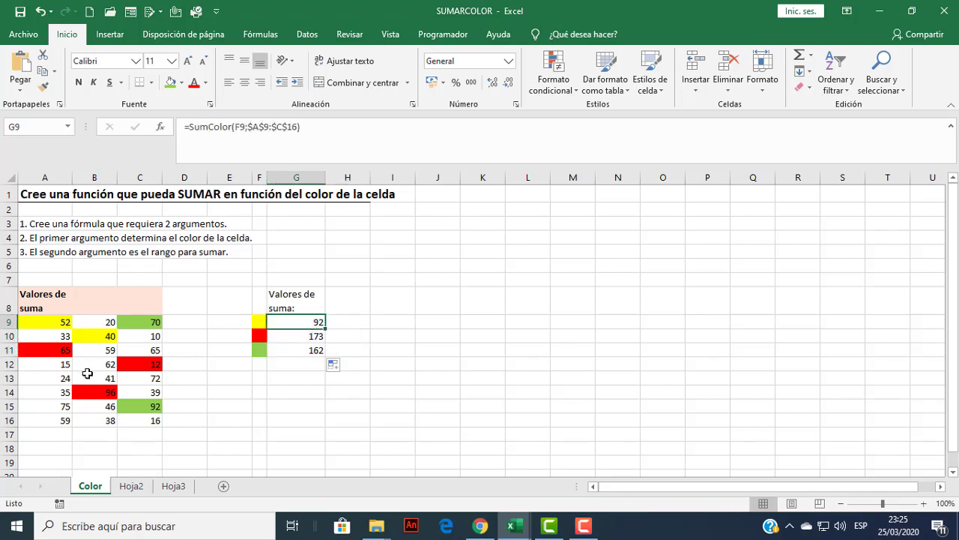
{"action": "left_click", "coordinate": [38, 393]}
{"action": "left_click", "coordinate": [45, 417]}
{"action": "left_click", "coordinate": [51, 383]}
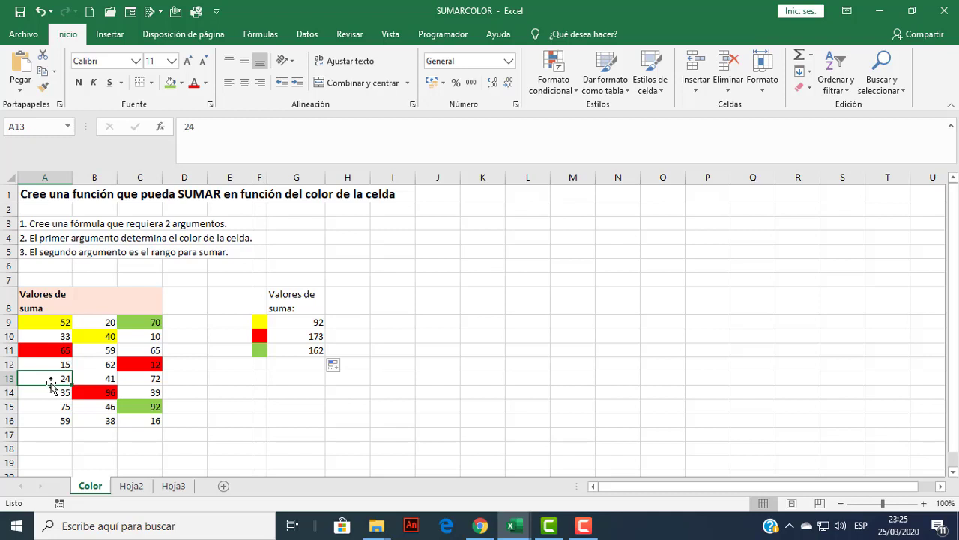
Fill cell A14 (35) yellow with Fill Color.
{"action": "left_click", "coordinate": [280, 407]}
{"action": "left_click", "coordinate": [389, 362]}
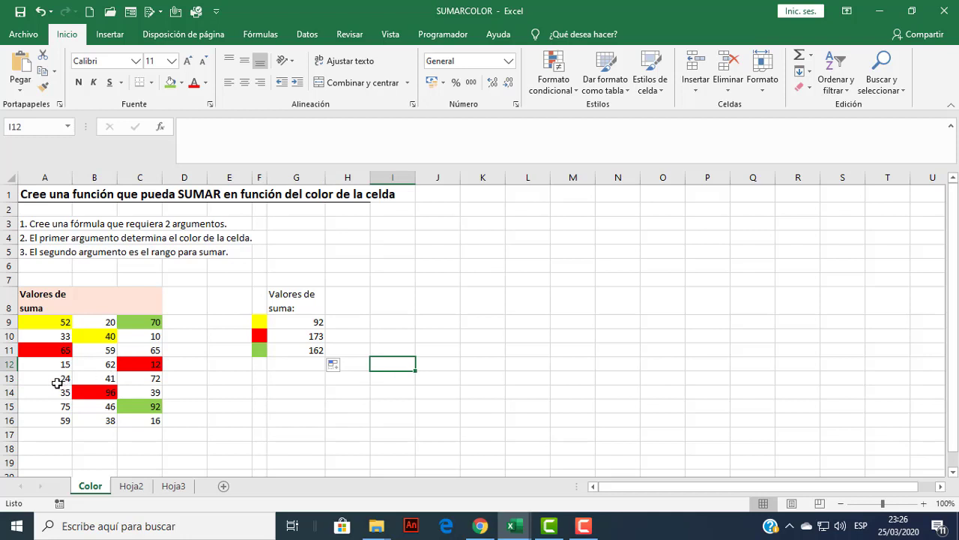
{"action": "left_click", "coordinate": [53, 390]}
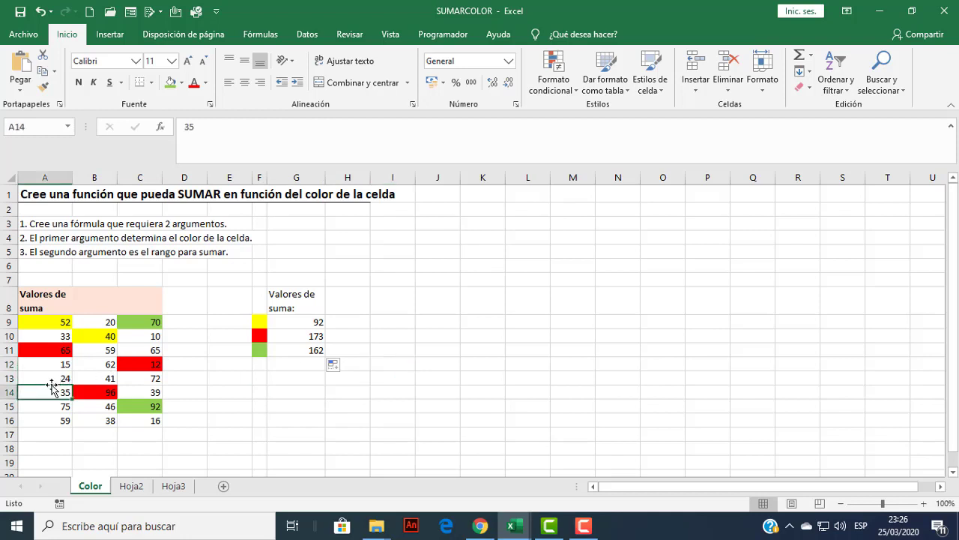
{"action": "left_click", "coordinate": [181, 83]}
{"action": "left_click", "coordinate": [204, 193]}
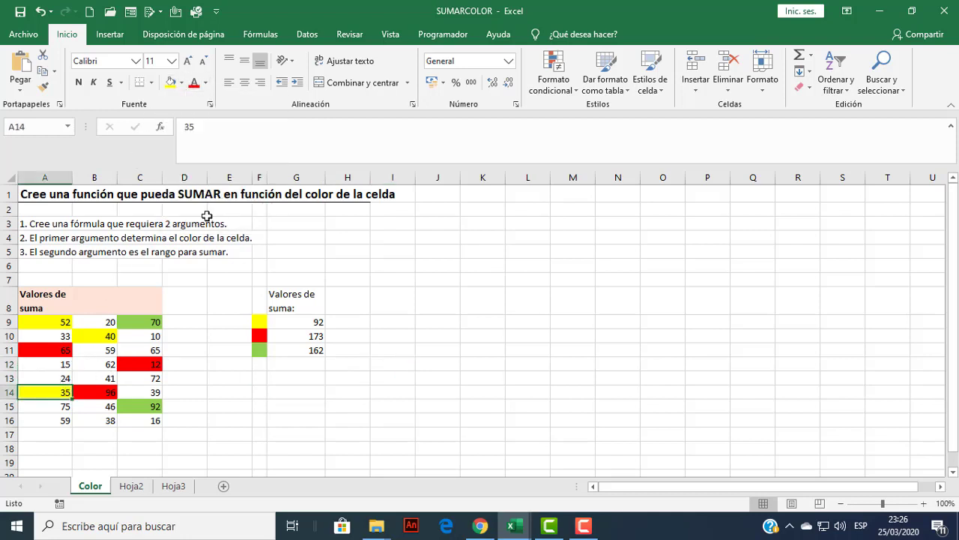
Re-enter G9's formula so the yellow total recalculates to 127.
{"action": "left_click", "coordinate": [328, 381]}
{"action": "left_click", "coordinate": [312, 322]}
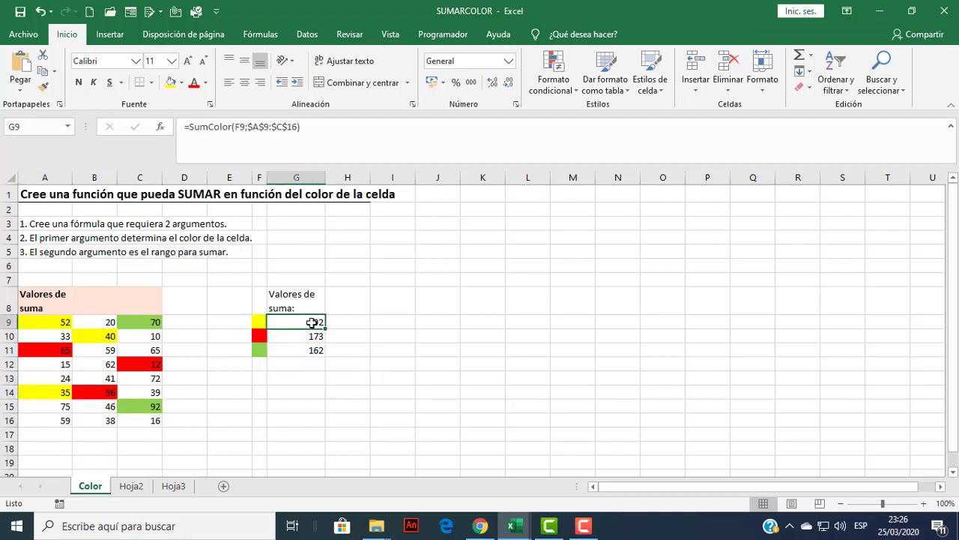
{"action": "double_click", "coordinate": [312, 322]}
{"action": "key", "text": "Return"}
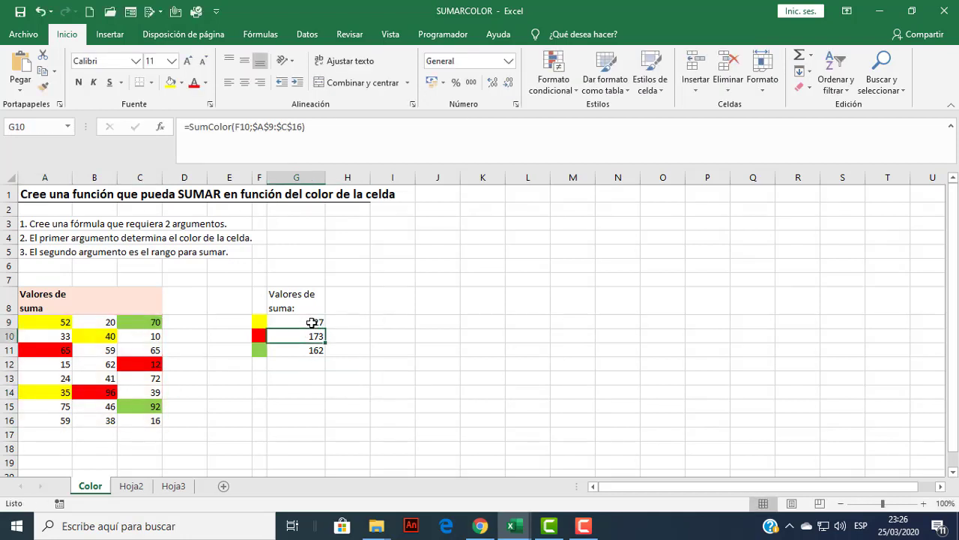
{"action": "left_click", "coordinate": [407, 346]}
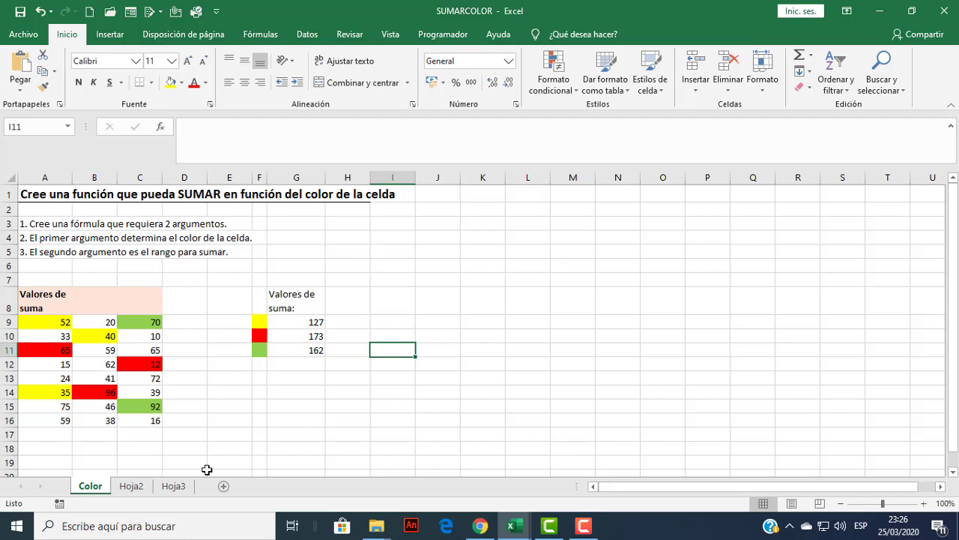
{"action": "left_click", "coordinate": [227, 405]}
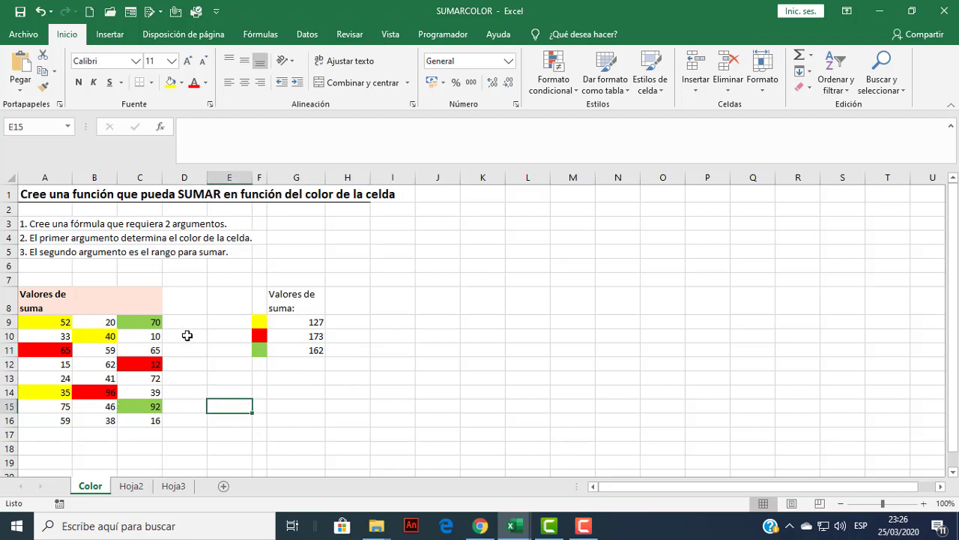
Use Ver código on the Color sheet to insert a Worksheet_SelectionChange(ByVal Target As Range) stub.
{"action": "right_click", "coordinate": [96, 487]}
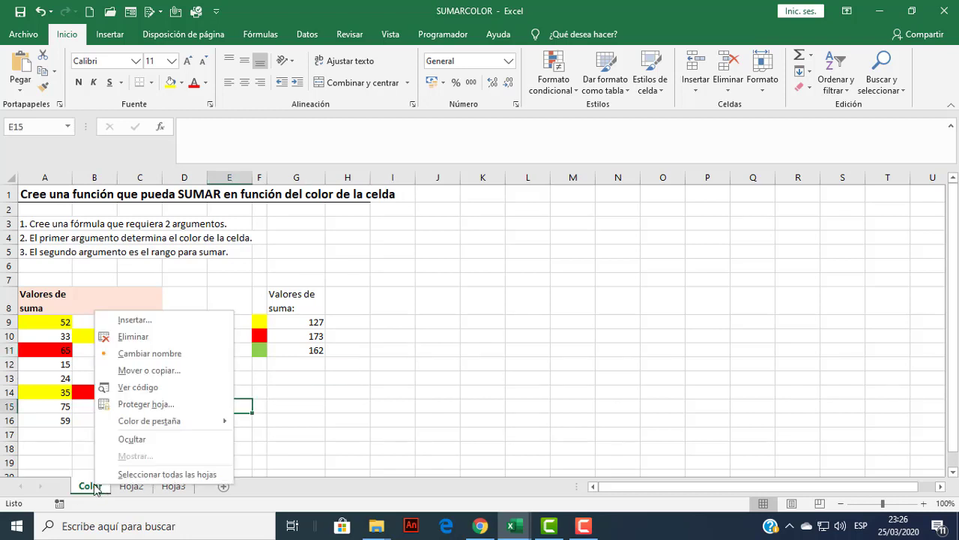
{"action": "left_click", "coordinate": [148, 395]}
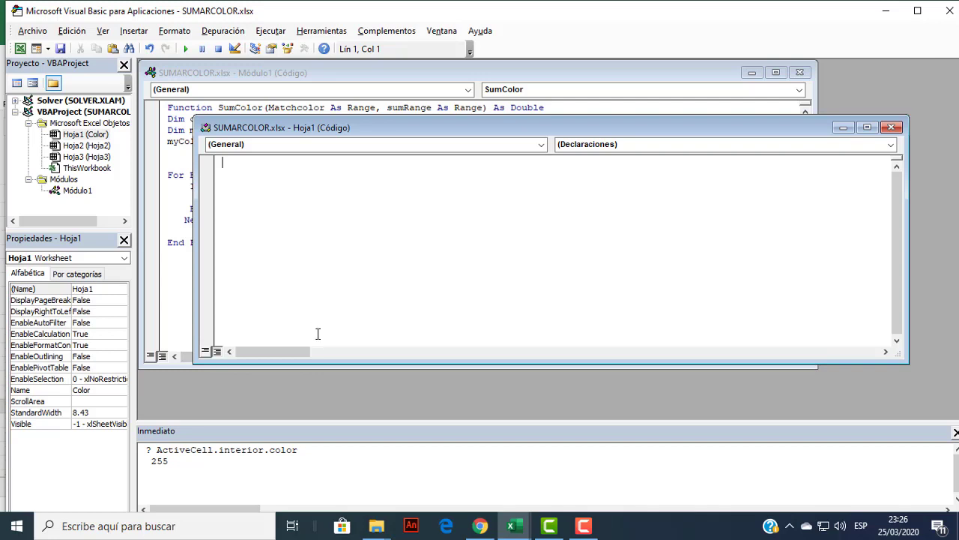
{"action": "left_click", "coordinate": [541, 144]}
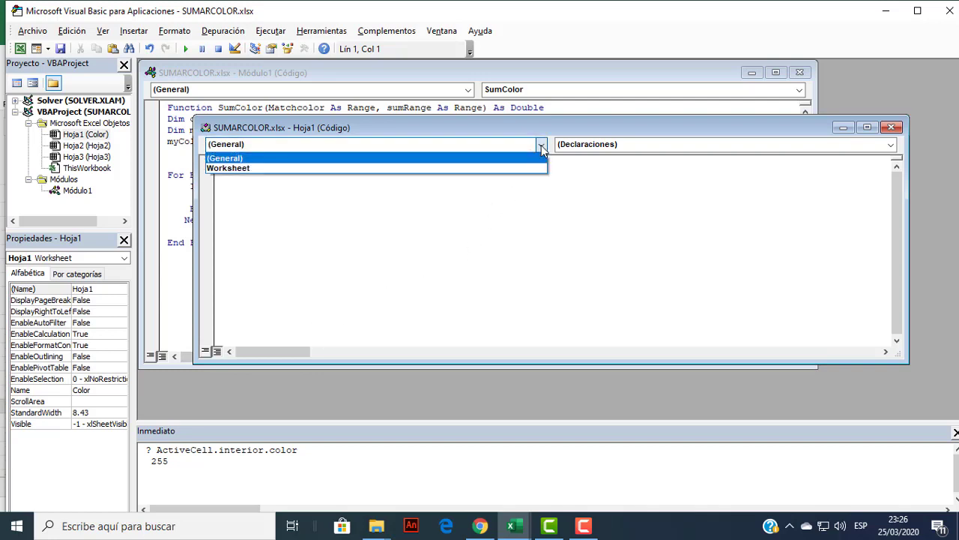
{"action": "left_click", "coordinate": [310, 168]}
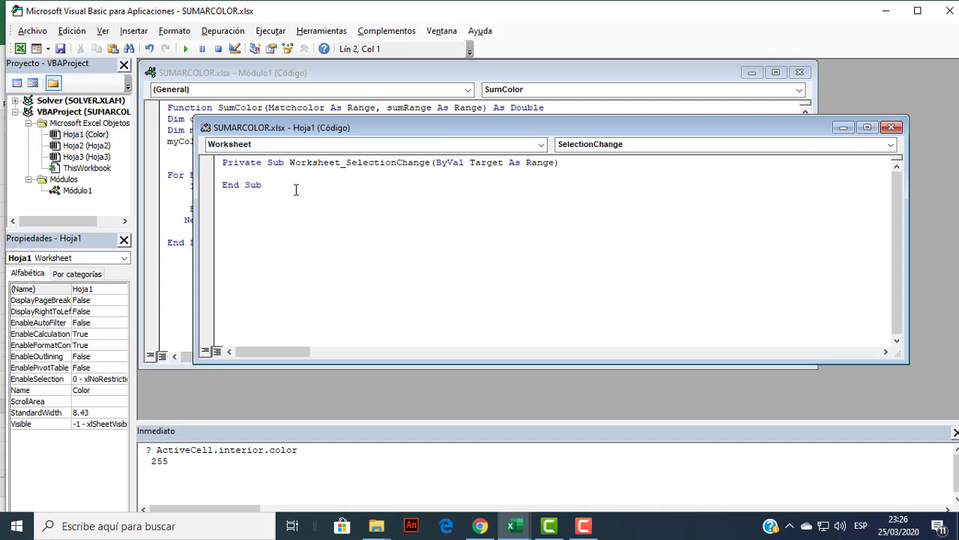
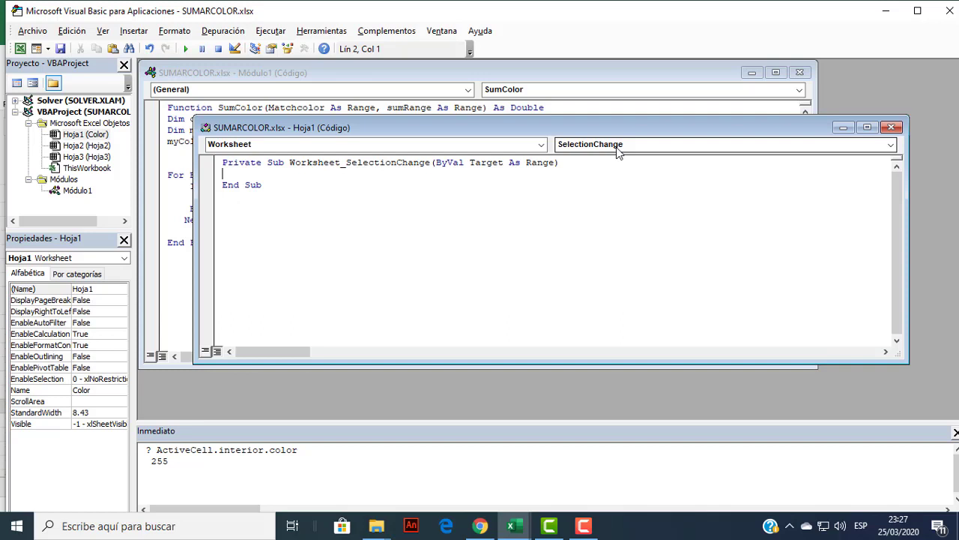
Add an indented ActiveSheet.Calculate to Hoja1's SelectionChange handler, then select A9:C16 back in Excel.
{"action": "key", "text": "Tab"}
{"action": "type", "text": "a"}
{"action": "type", "text": "ctive"}
{"action": "type", "text": "sh"}
{"action": "type", "text": "eet"}
{"action": "type", "text": ".ca"}
{"action": "type", "text": "l"}
{"action": "type", "text": "culate"}
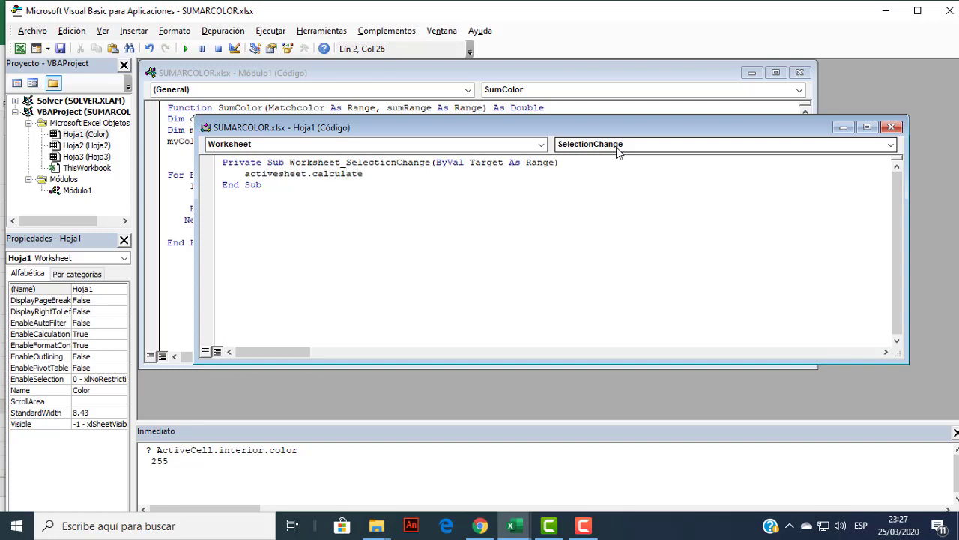
{"action": "key", "text": "Return"}
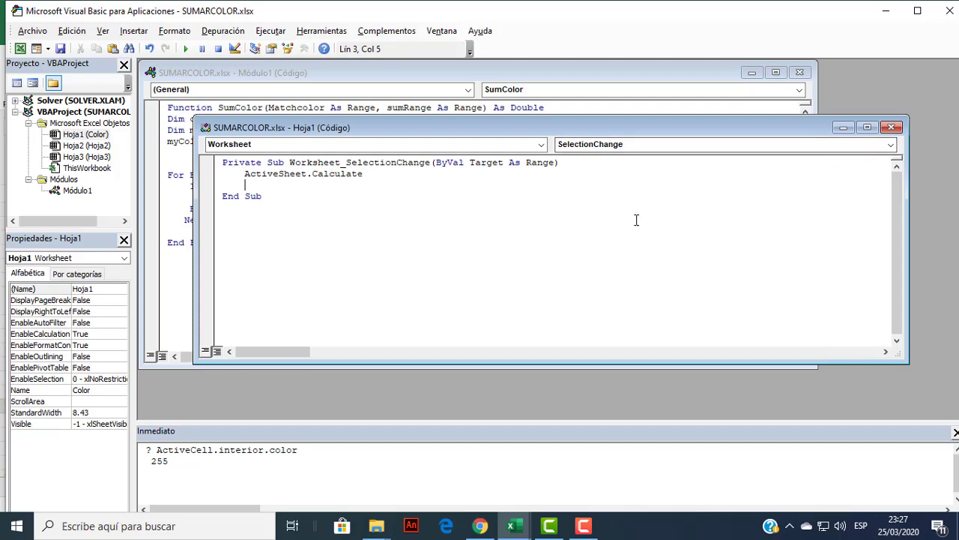
{"action": "left_click", "coordinate": [20, 49]}
{"action": "left_click_drag", "start_coordinate": [36, 321], "coordinate": [151, 420]}
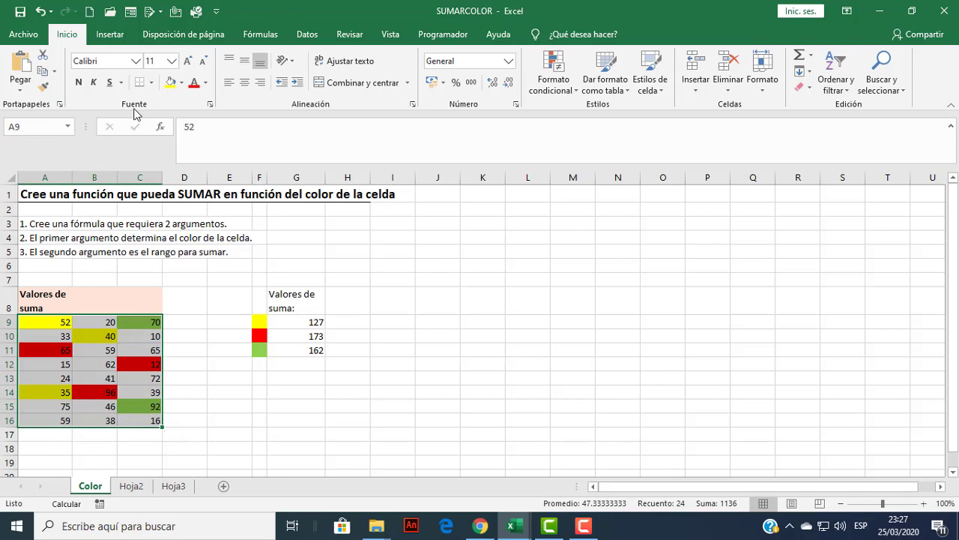
Return to the VBA editor and shift the Hoja1 code window right to reveal Módulo1's code.
{"action": "left_click", "coordinate": [448, 35]}
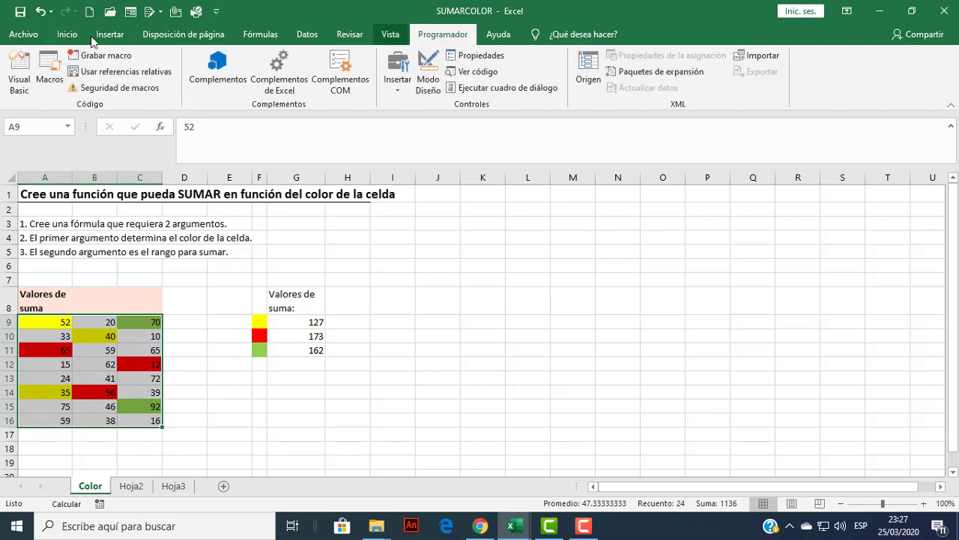
{"action": "mouse_move", "coordinate": [512, 526]}
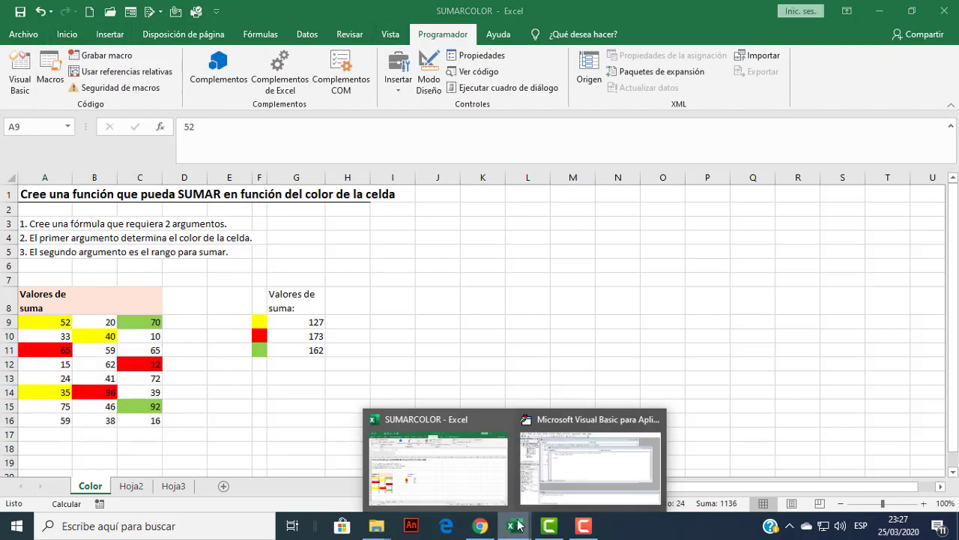
{"action": "left_click", "coordinate": [582, 459]}
{"action": "left_click_drag", "start_coordinate": [360, 124], "coordinate": [413, 137]}
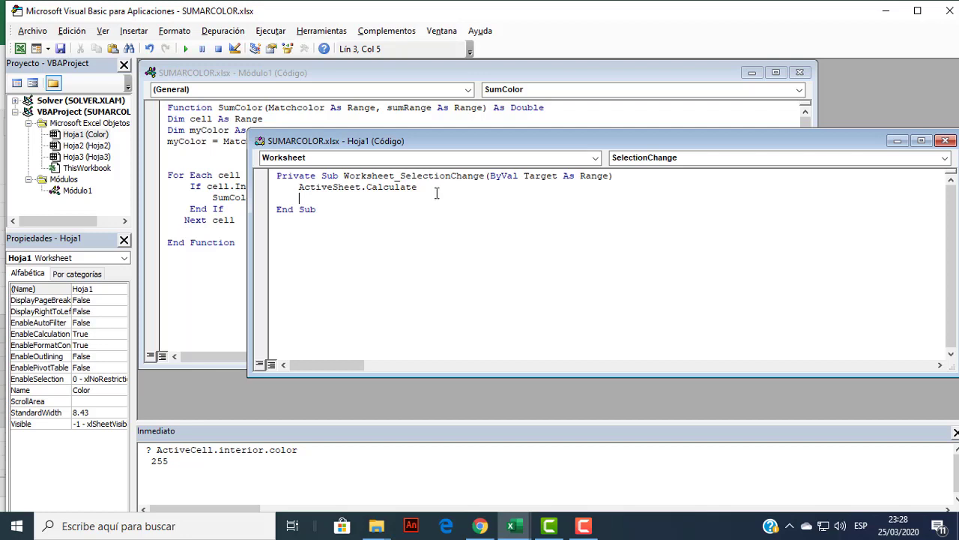
Overwrite the ActiveSheet.Calculate line with 'if not intersect(Target, range("A:C")) IS'.
{"action": "left_click_drag", "start_coordinate": [452, 188], "coordinate": [299, 188]}
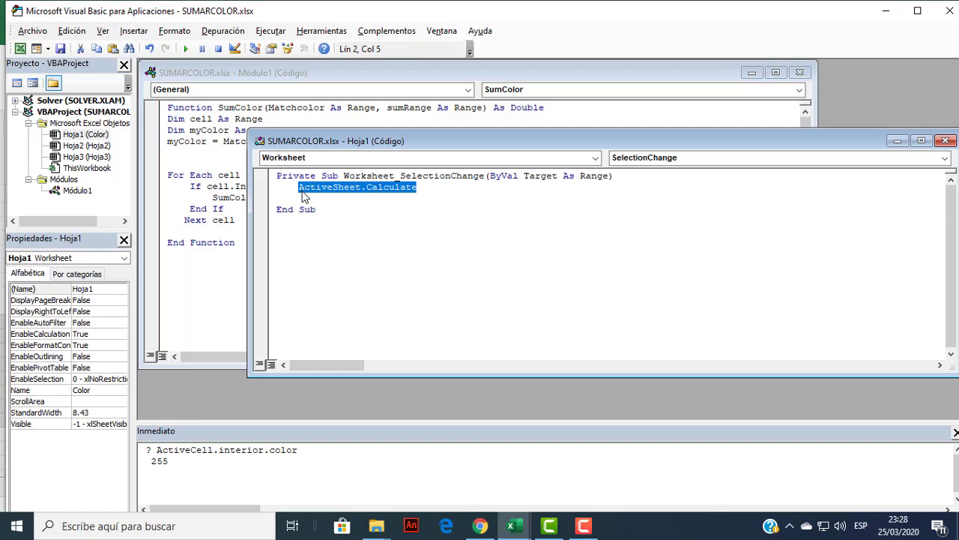
{"action": "type", "text": "if"}
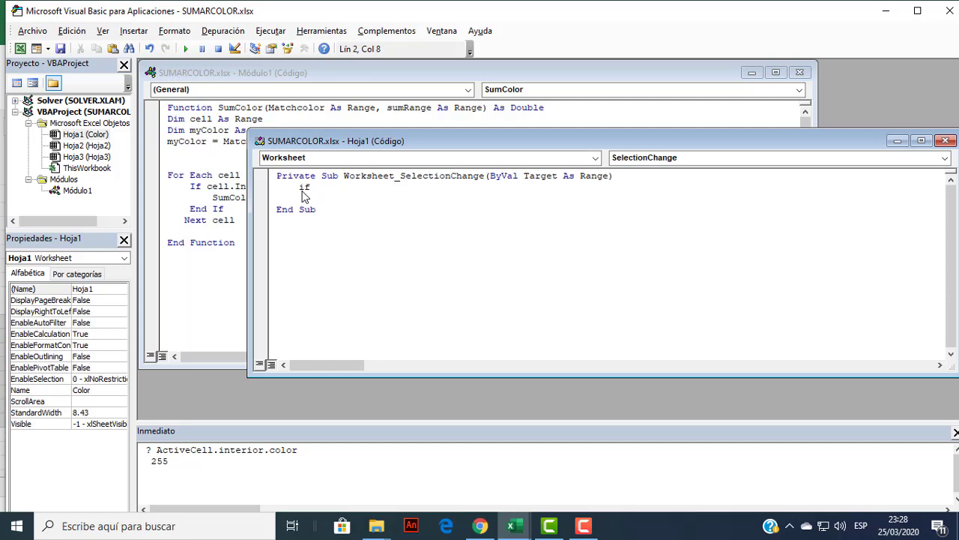
{"action": "type", "text": " no"}
{"action": "type", "text": "t i"}
{"action": "type", "text": "nter"}
{"action": "type", "text": "sect"}
{"action": "type", "text": "(T"}
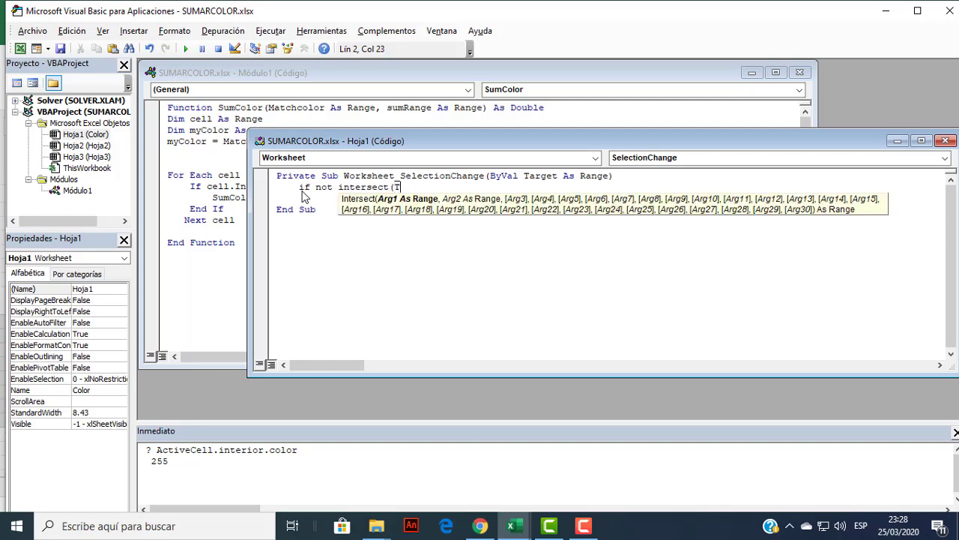
{"action": "type", "text": "ar"}
{"action": "type", "text": "get"}
{"action": "type", "text": ", "}
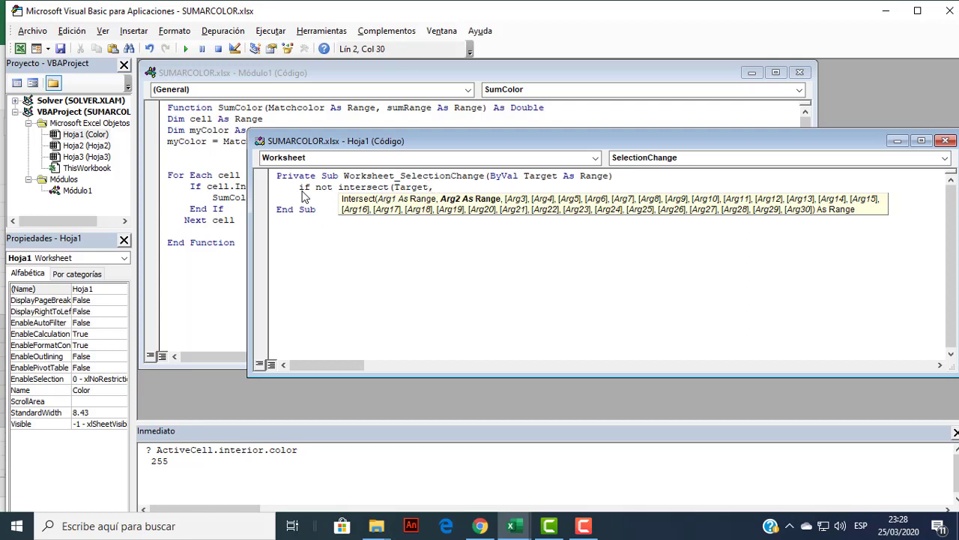
{"action": "type", "text": "range"}
{"action": "type", "text": "("}
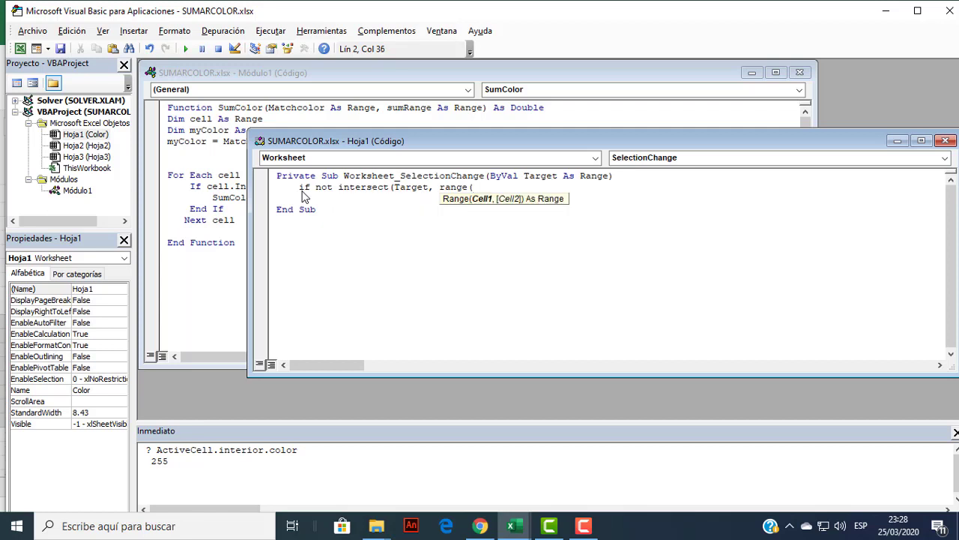
{"action": "type", "text": "\"A"}
{"action": "type", "text": ":C"}
{"action": "type", "text": "\""}
{"action": "type", "text": "))"}
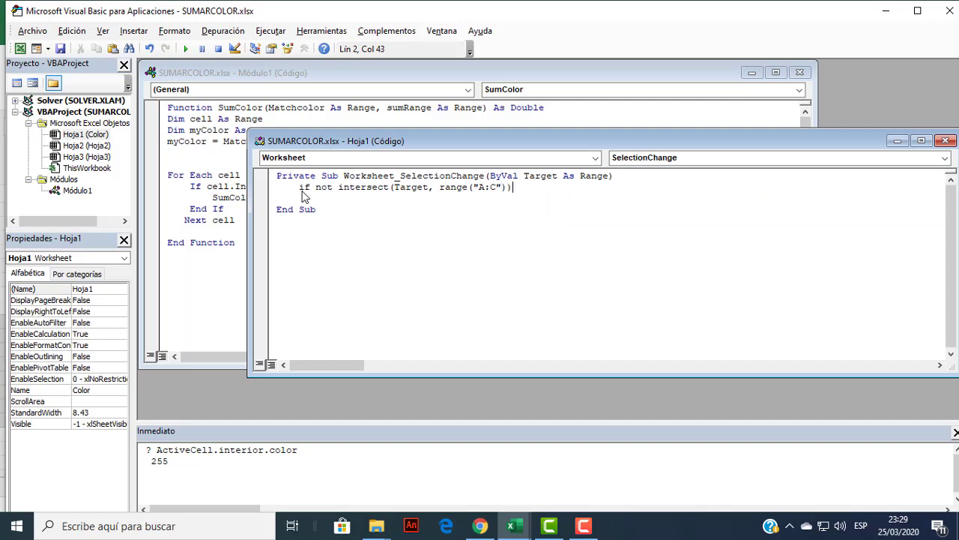
{"action": "type", "text": " I"}
{"action": "type", "text": "S"}
Complete the condition line as 'If Not Intersect(Target, Range("A:C")) Is Nothing Then'.
{"action": "key", "text": "BackSpace"}
{"action": "type", "text": "s"}
{"action": "type", "text": " No"}
{"action": "type", "text": "th"}
{"action": "type", "text": "ing t"}
{"action": "type", "text": "hn"}
{"action": "key", "text": "BackSpace"}
{"action": "type", "text": "en"}
{"action": "key", "text": "Return"}
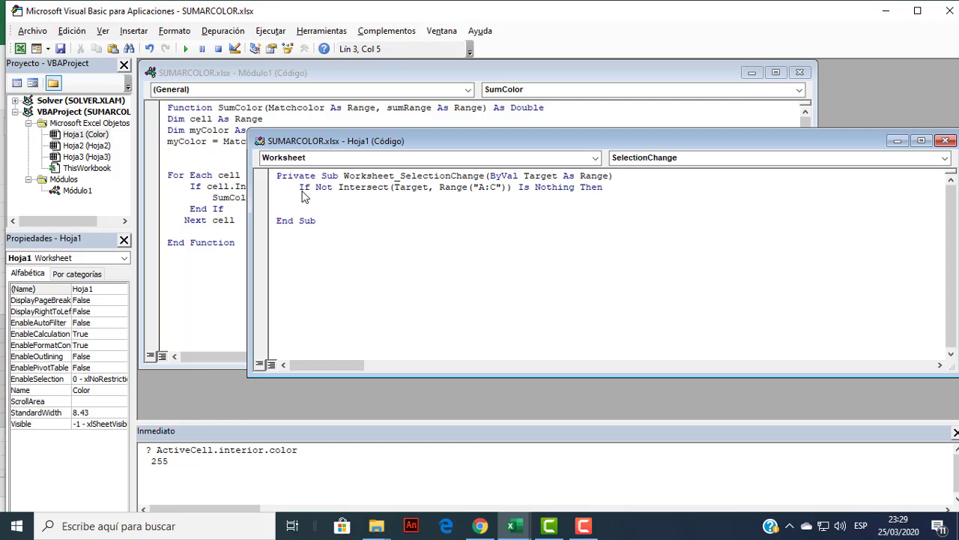
Add an indented ActiveSheet.Calculate statement inside the If block.
{"action": "type", "text": "a"}
{"action": "type", "text": "cti"}
{"action": "type", "text": "ve"}
{"action": "type", "text": "She"}
{"action": "type", "text": "et"}
{"action": "type", "text": "."}
{"action": "type", "text": "Cal"}
{"action": "type", "text": "culate"}
{"action": "type", "text": "."}
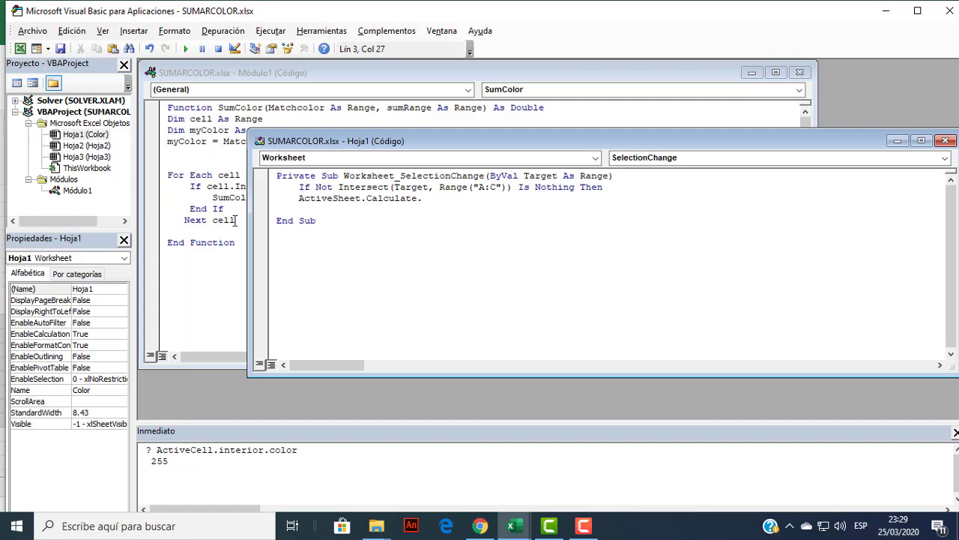
{"action": "left_click", "coordinate": [299, 201]}
{"action": "key", "text": "Tab"}
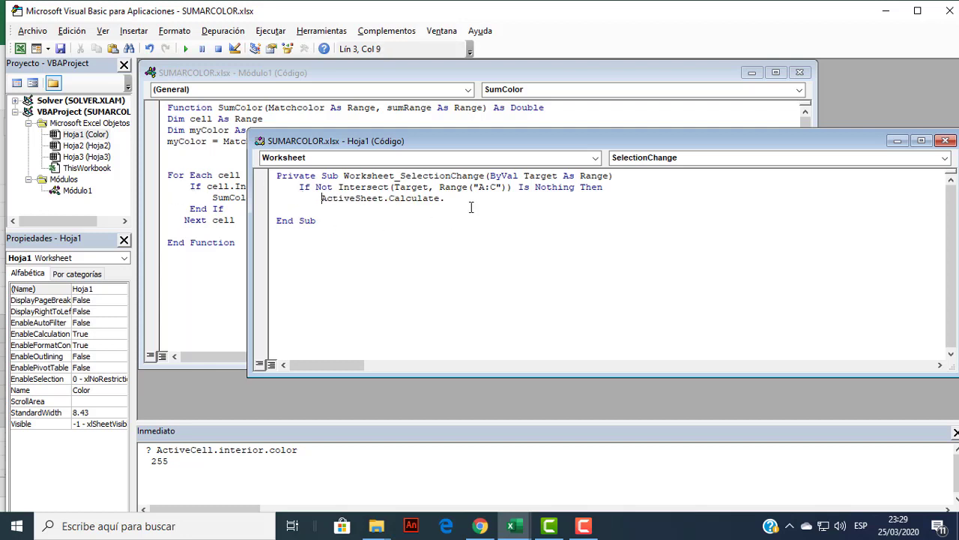
{"action": "left_click", "coordinate": [472, 203]}
{"action": "key", "text": "BackSpace"}
{"action": "key", "text": "Return"}
Close the block with End If and remove the blank line before End Sub.
{"action": "type", "text": "enn"}
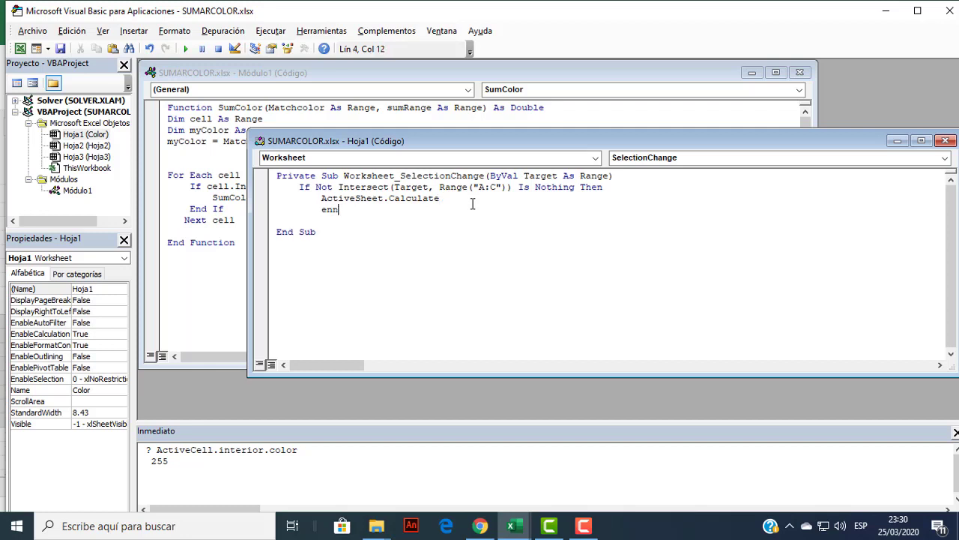
{"action": "type", "text": "i"}
{"action": "key", "text": "BackSpace"}
{"action": "key", "text": "BackSpace"}
{"action": "type", "text": "d if"}
{"action": "key", "text": "Return"}
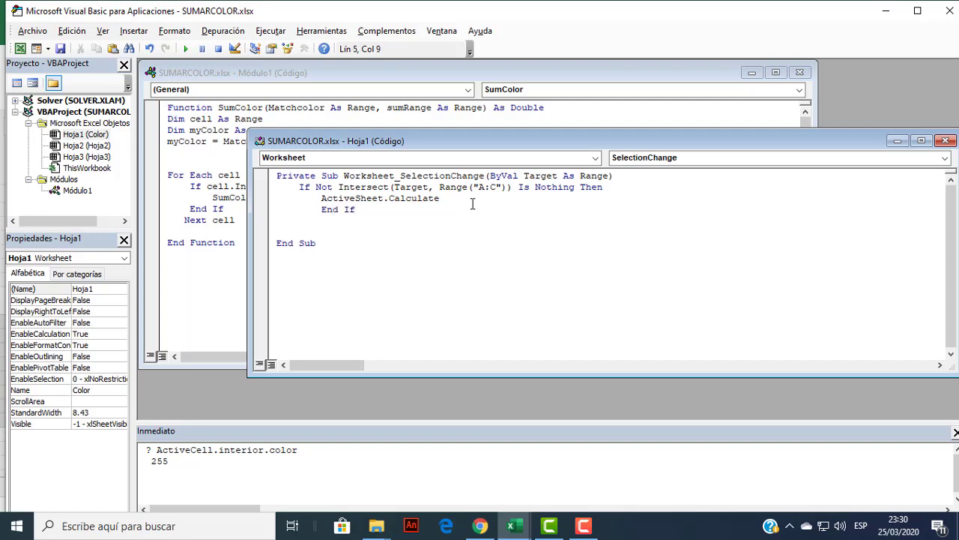
{"action": "key", "text": "Delete"}
Close the Hoja1 code window and return to the Excel Color sheet.
{"action": "left_click", "coordinate": [945, 143]}
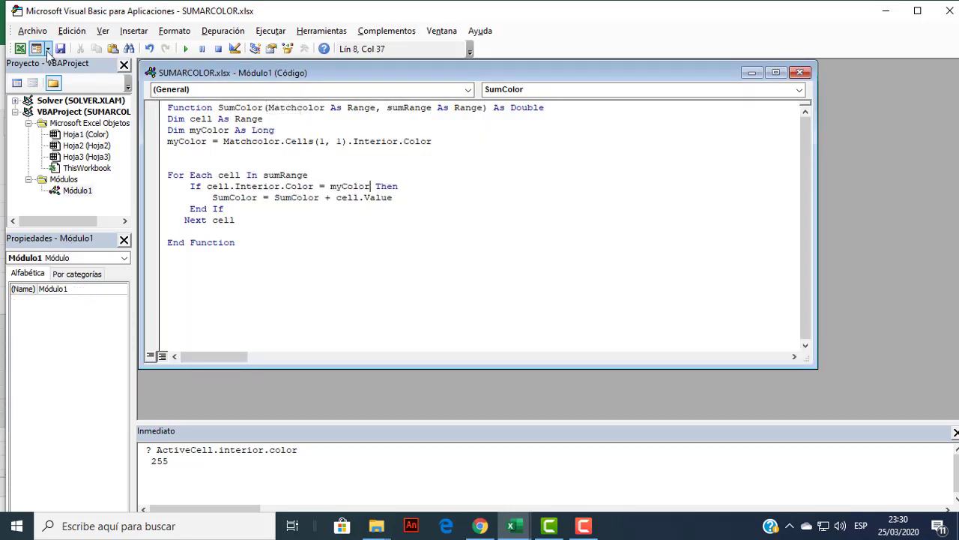
{"action": "left_click", "coordinate": [20, 48]}
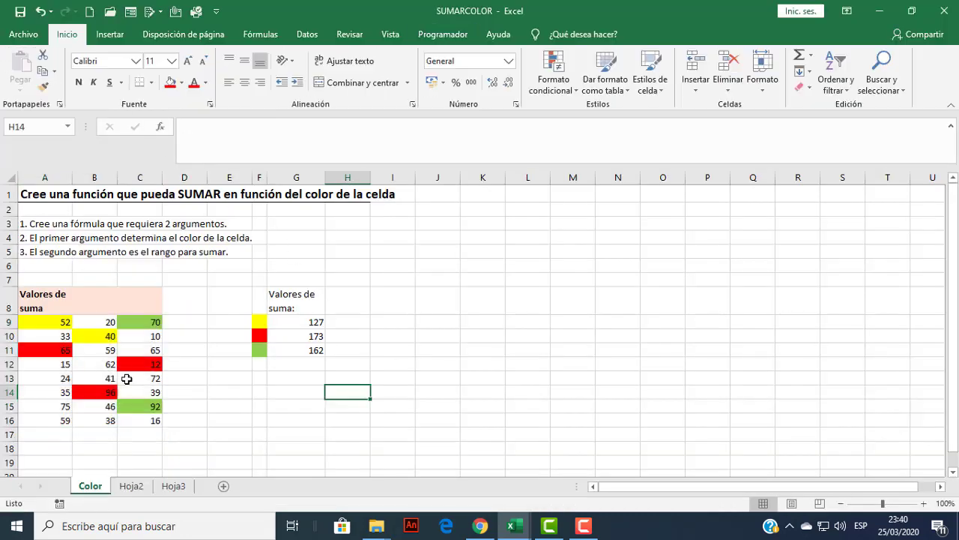
{"action": "scroll", "coordinate": [112, 369], "scroll_direction": "up", "scroll_amount": 1, "text": "ctrl"}
{"action": "scroll", "coordinate": [125, 368], "scroll_direction": "up", "scroll_amount": 1, "text": "ctrl"}
{"action": "scroll", "coordinate": [129, 363], "scroll_direction": "up", "scroll_amount": 1, "text": "ctrl"}
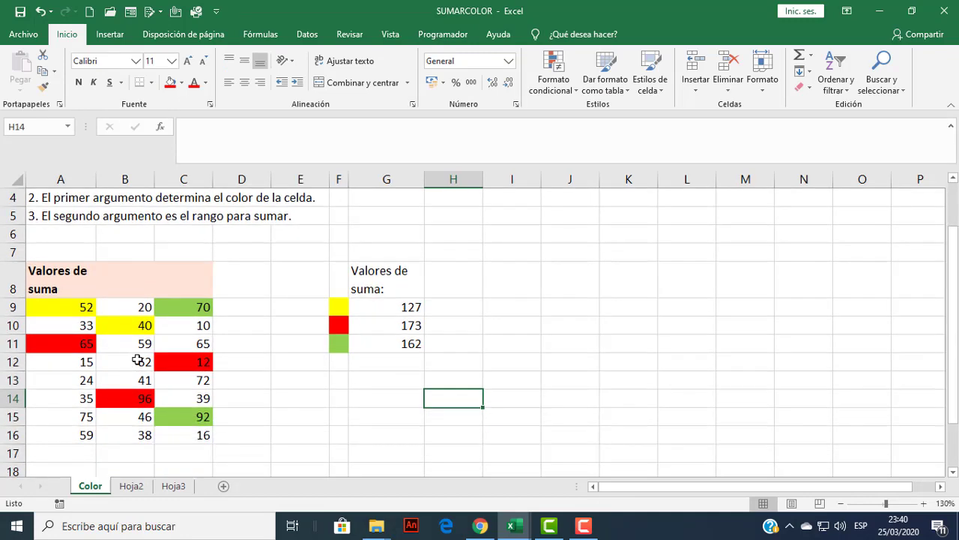
{"action": "scroll", "coordinate": [130, 361], "scroll_direction": "up", "scroll_amount": 1, "text": "ctrl"}
{"action": "scroll", "coordinate": [133, 360], "scroll_direction": "up", "scroll_amount": 1}
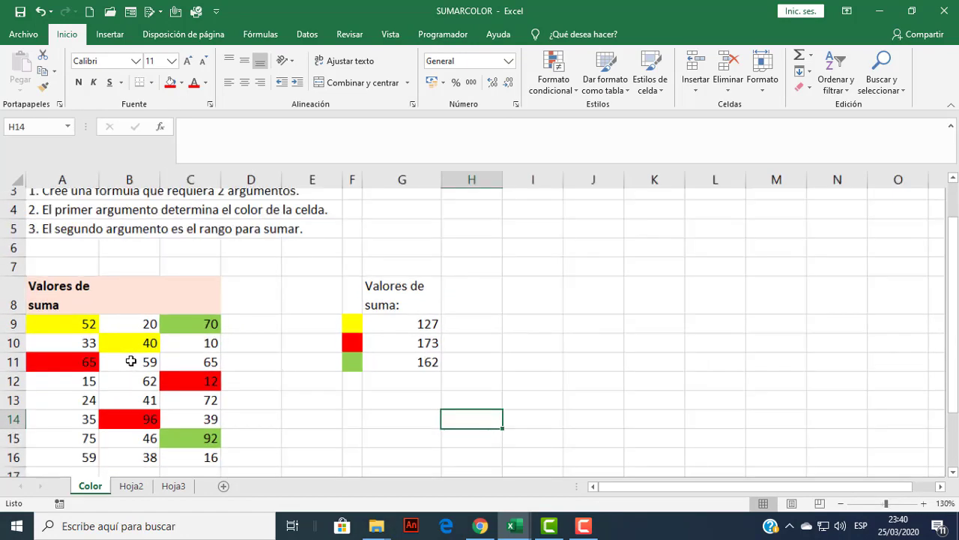
{"action": "scroll", "coordinate": [153, 359], "scroll_direction": "down", "scroll_amount": 1, "text": "ctrl"}
{"action": "scroll", "coordinate": [186, 348], "scroll_direction": "up", "scroll_amount": 2}
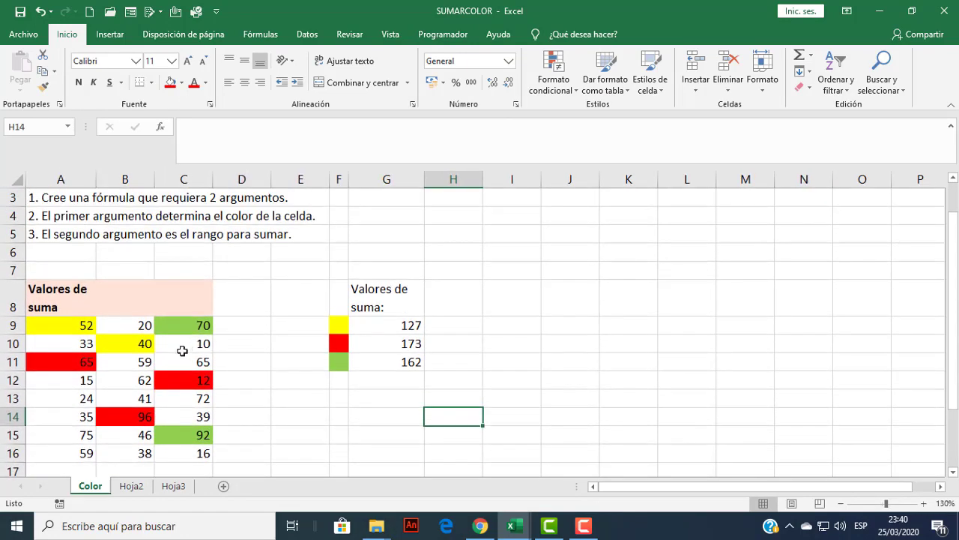
{"action": "scroll", "coordinate": [180, 350], "scroll_direction": "down", "scroll_amount": 2}
Select cells E15, D11, D14 and B11 to test the recalculation.
{"action": "left_click", "coordinate": [312, 373]}
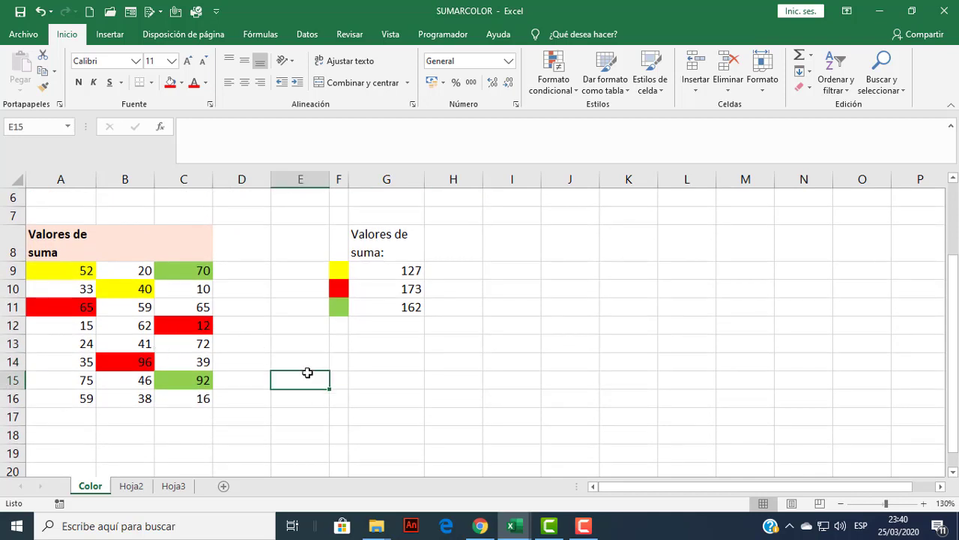
{"action": "left_click", "coordinate": [268, 311]}
{"action": "left_click", "coordinate": [265, 355]}
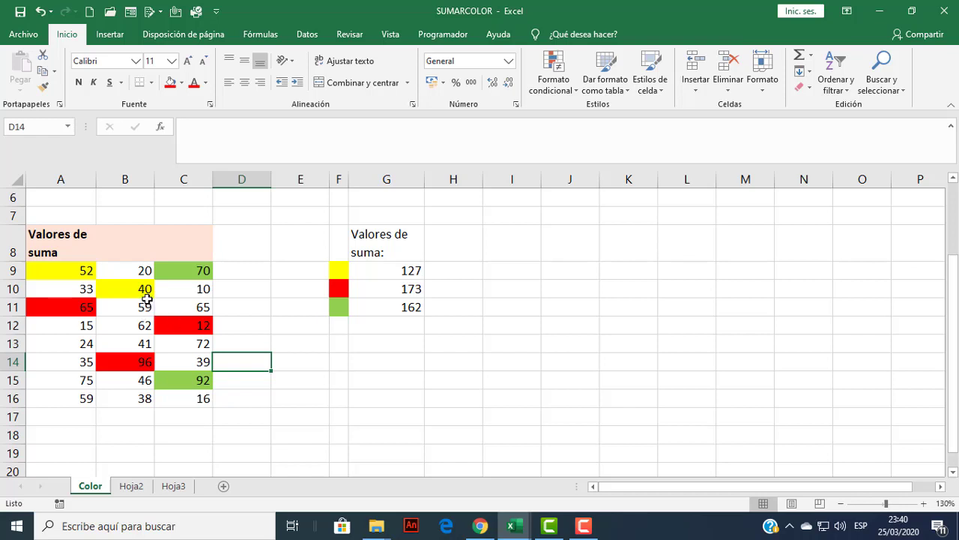
{"action": "left_click", "coordinate": [127, 309]}
Format-paint B10's yellow to C10, C12's red to C13, and C15's green to A16.
{"action": "left_click", "coordinate": [134, 292]}
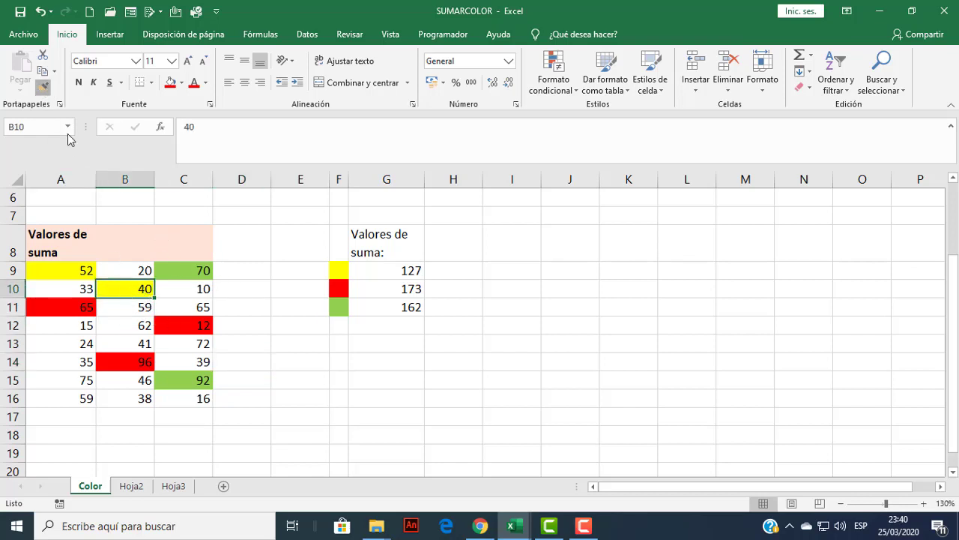
{"action": "left_click", "coordinate": [45, 87]}
{"action": "left_click", "coordinate": [186, 291]}
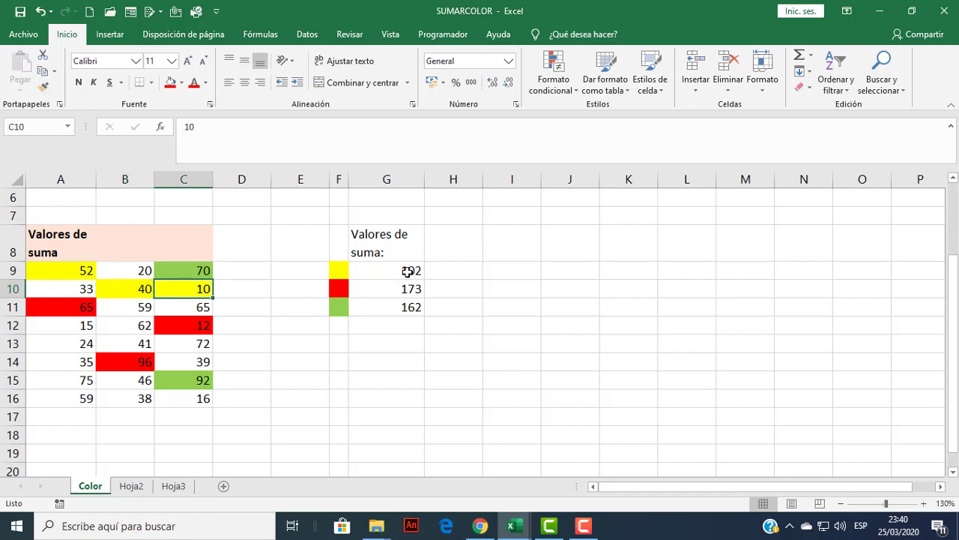
{"action": "left_click", "coordinate": [194, 329]}
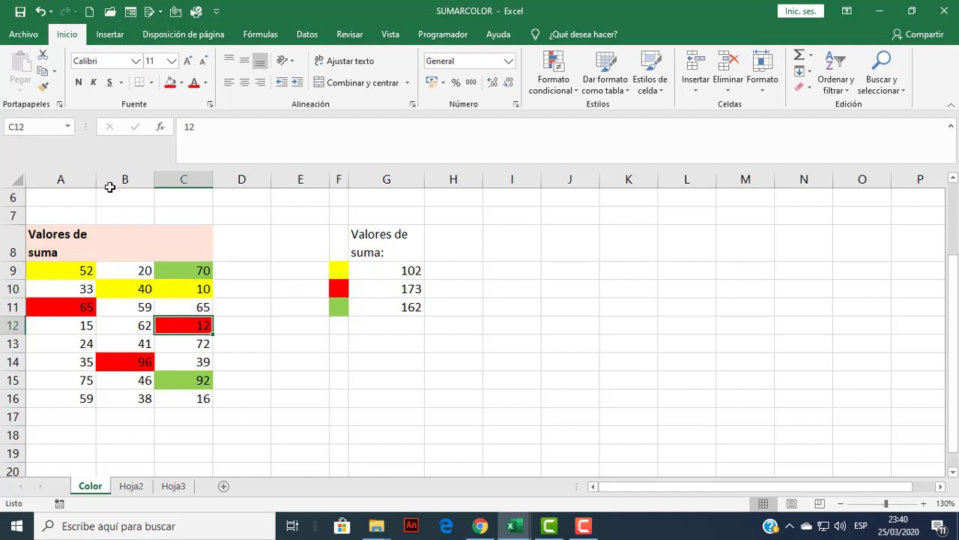
{"action": "left_click", "coordinate": [42, 87]}
{"action": "left_click", "coordinate": [188, 348]}
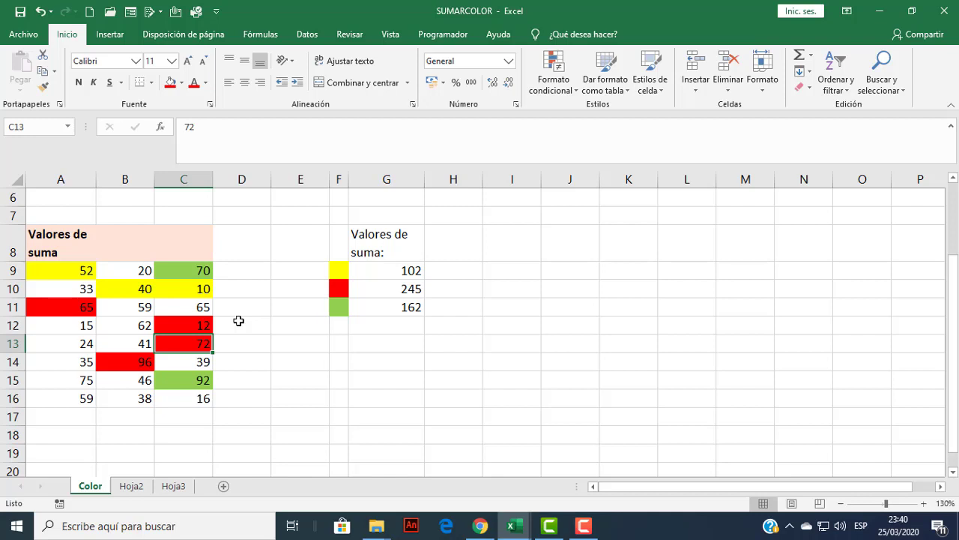
{"action": "left_click", "coordinate": [206, 379]}
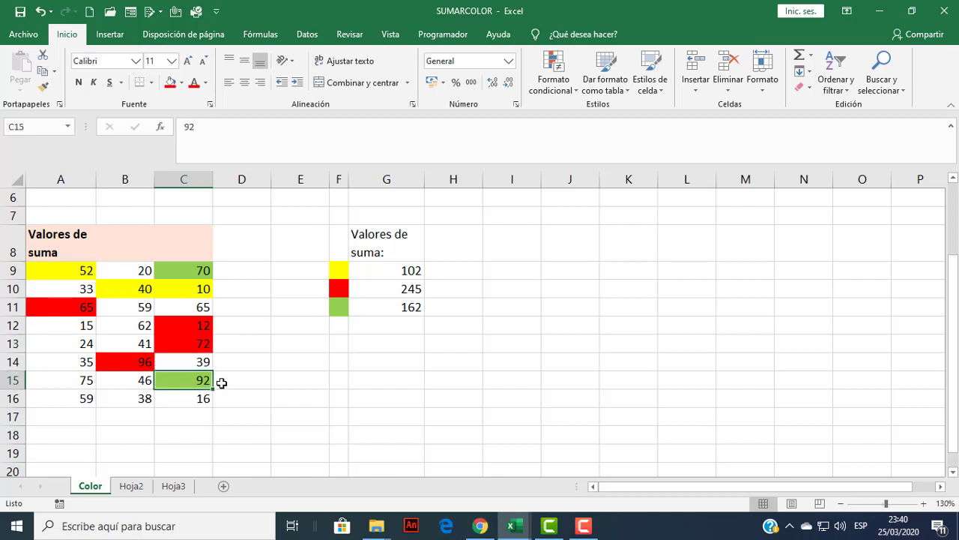
{"action": "left_click", "coordinate": [43, 87]}
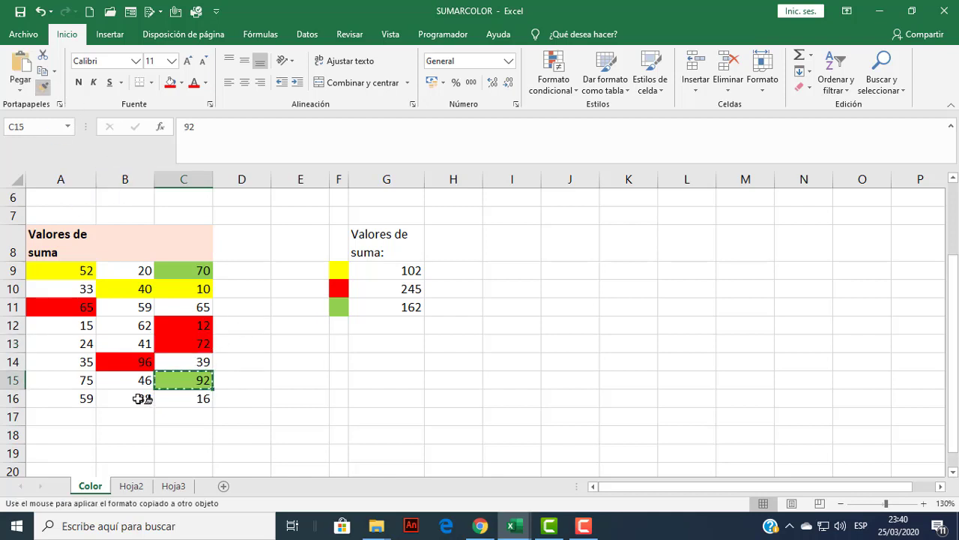
{"action": "left_click", "coordinate": [85, 398]}
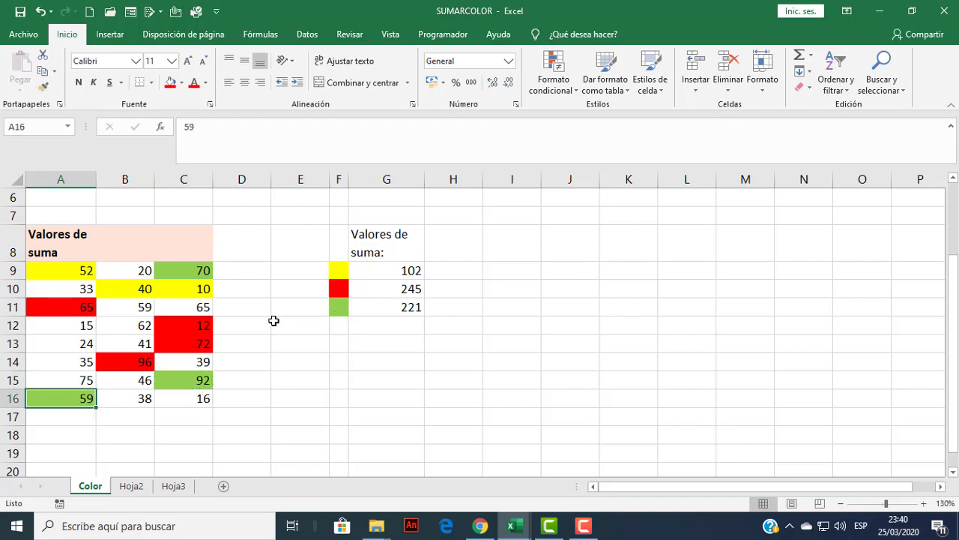
{"action": "scroll", "coordinate": [273, 320], "scroll_direction": "up", "scroll_amount": 1}
Bring the VBA editor forward, then go back to the Excel workbook.
{"action": "mouse_move", "coordinate": [512, 526]}
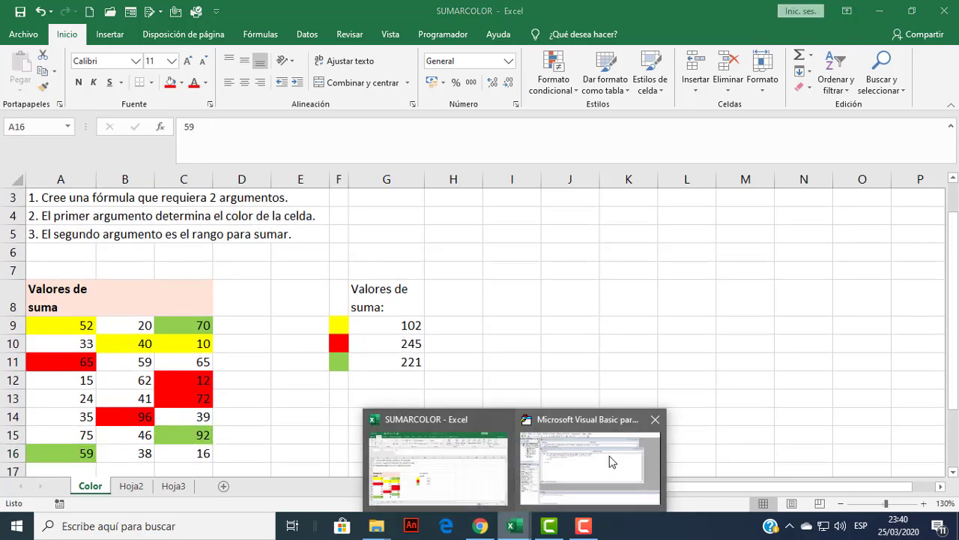
{"action": "left_click", "coordinate": [611, 461]}
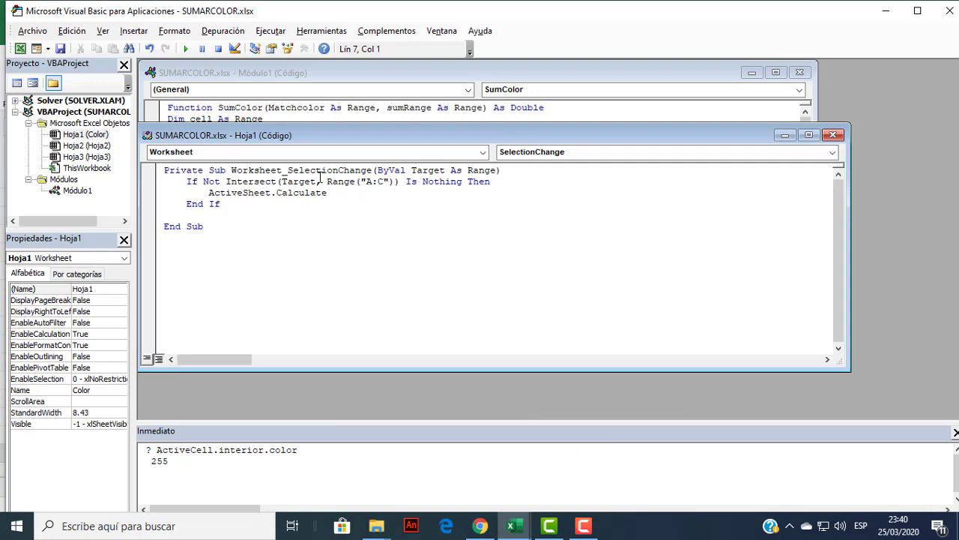
{"action": "mouse_move", "coordinate": [511, 527]}
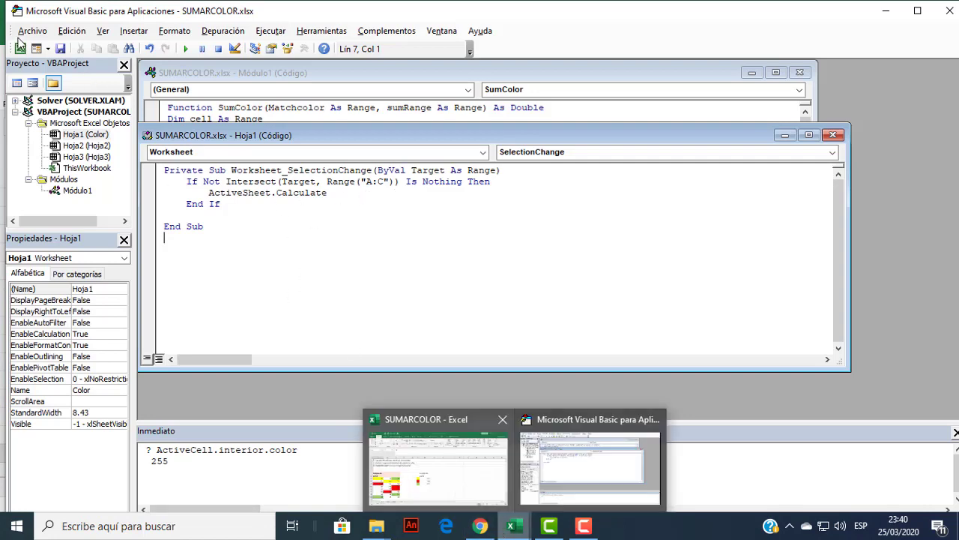
{"action": "left_click", "coordinate": [19, 47]}
Select cells E10 and J10, then inspect the =SumColor formula in G9.
{"action": "left_click", "coordinate": [292, 341]}
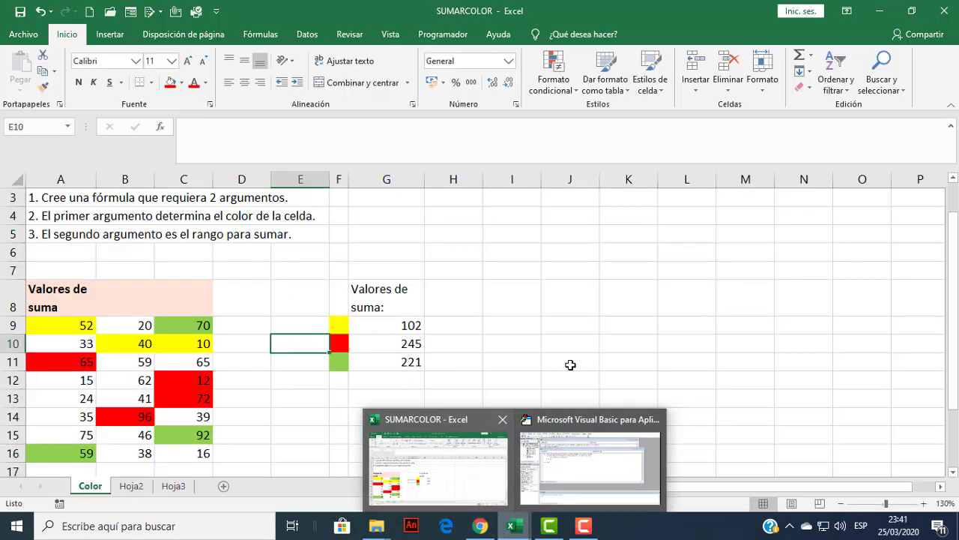
{"action": "left_click", "coordinate": [577, 343]}
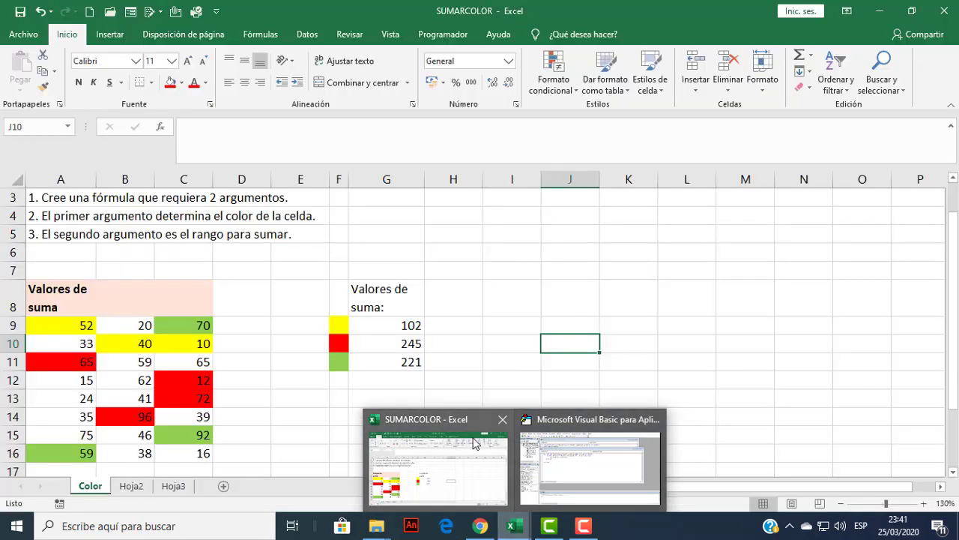
{"action": "left_click", "coordinate": [474, 443]}
{"action": "scroll", "coordinate": [325, 326], "scroll_direction": "down", "scroll_amount": 2}
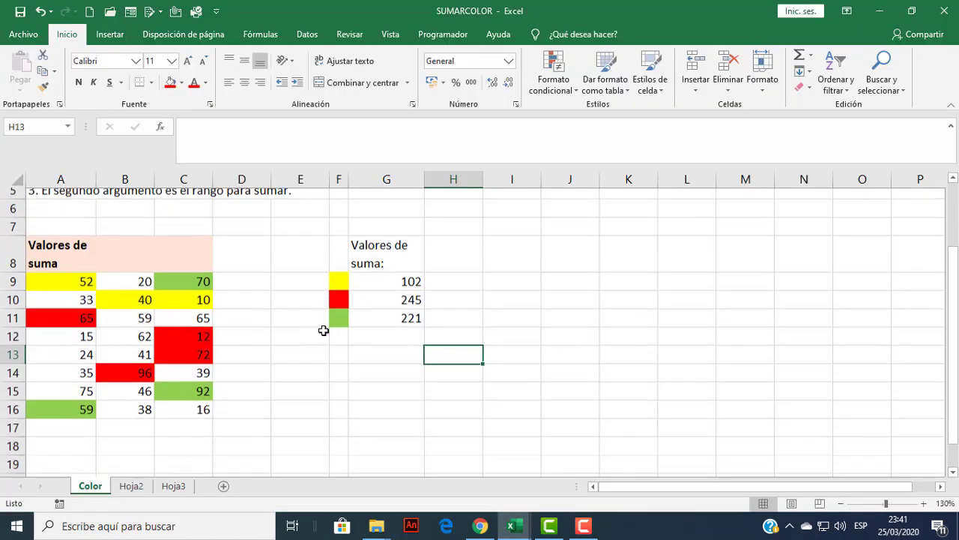
{"action": "scroll", "coordinate": [108, 338], "scroll_direction": "up", "scroll_amount": 2}
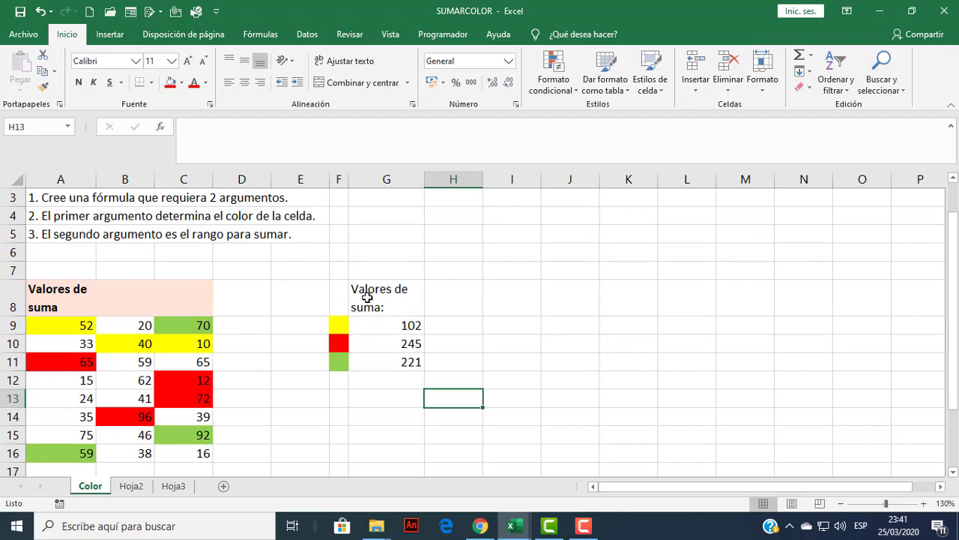
{"action": "left_click", "coordinate": [380, 330]}
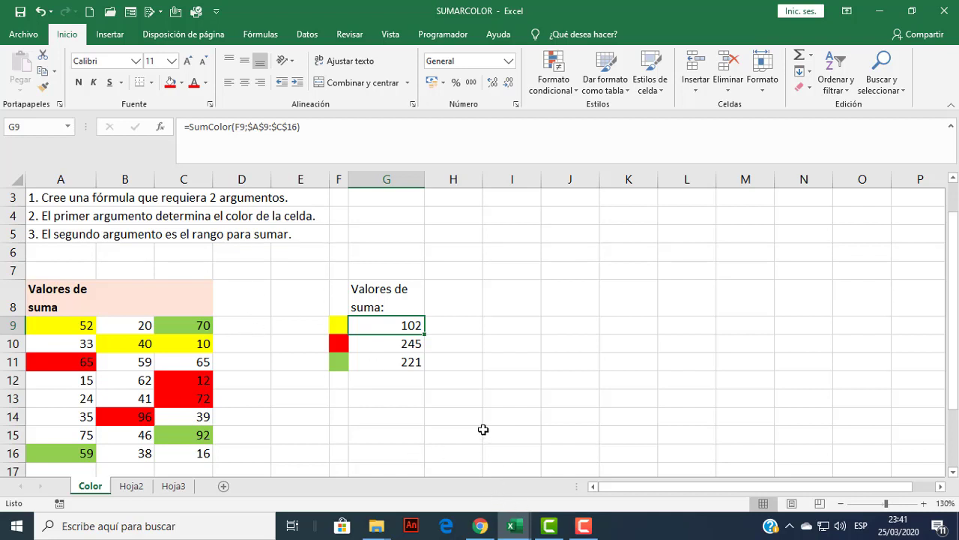
{"action": "left_click", "coordinate": [26, 34]}
{"action": "left_click", "coordinate": [70, 220]}
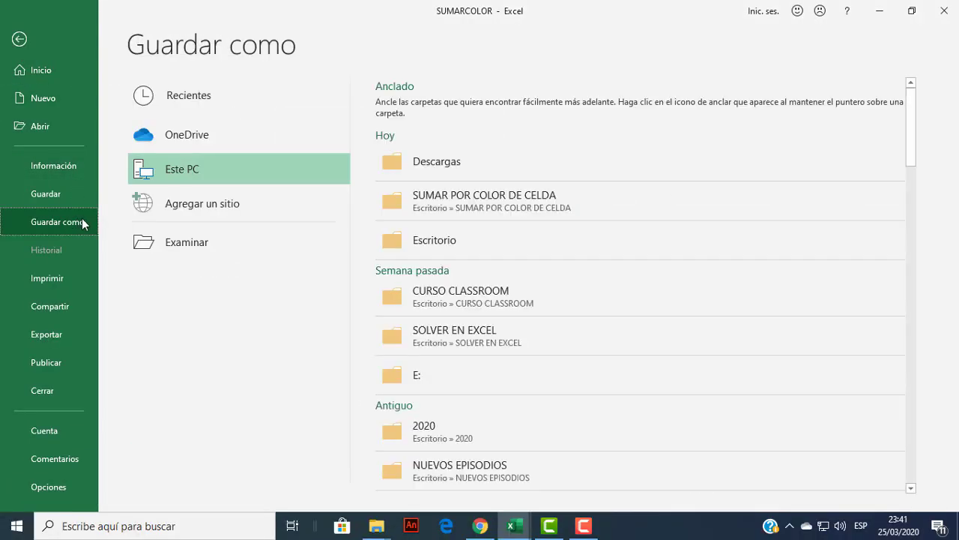
{"action": "left_click", "coordinate": [457, 239]}
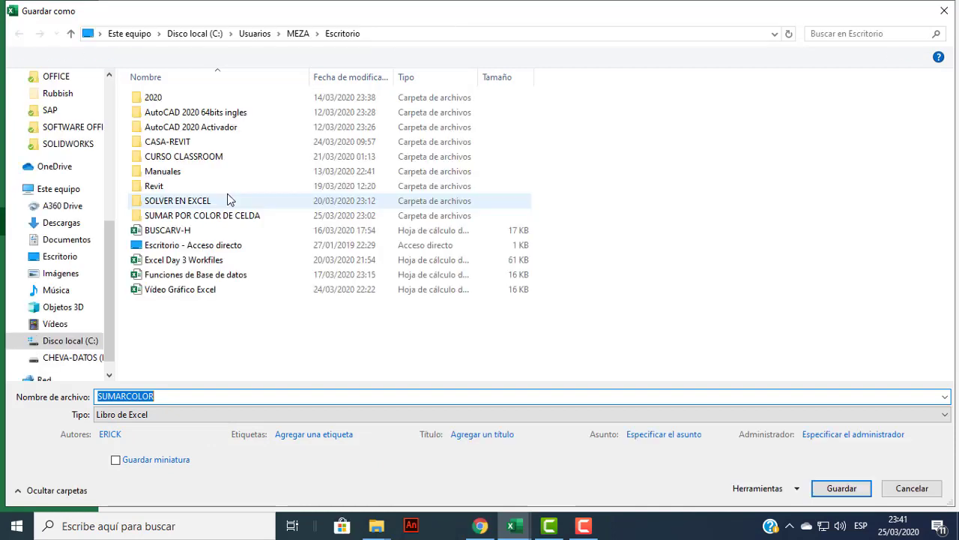
{"action": "left_click", "coordinate": [177, 417]}
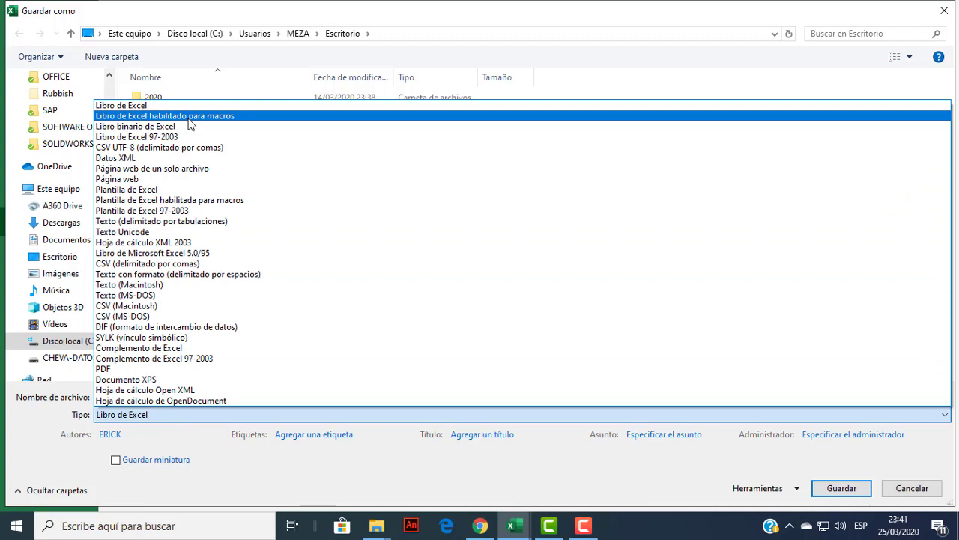
{"action": "left_click", "coordinate": [295, 7]}
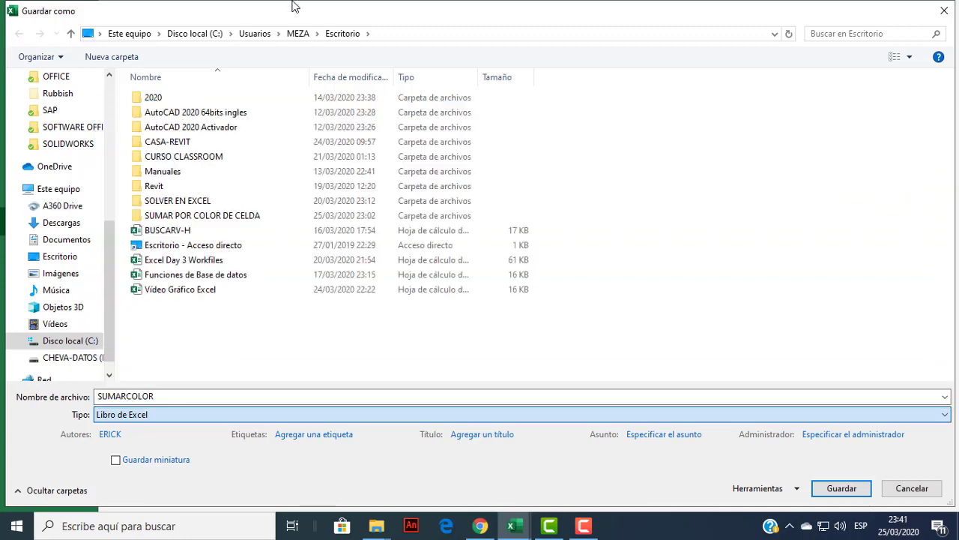
{"action": "left_click", "coordinate": [945, 12]}
{"action": "left_click", "coordinate": [19, 41]}
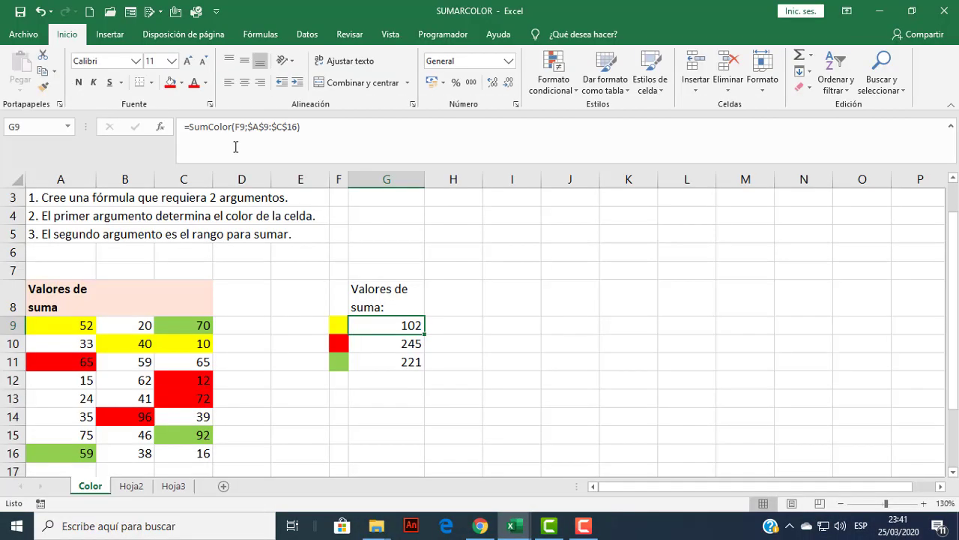
{"action": "left_click", "coordinate": [513, 310]}
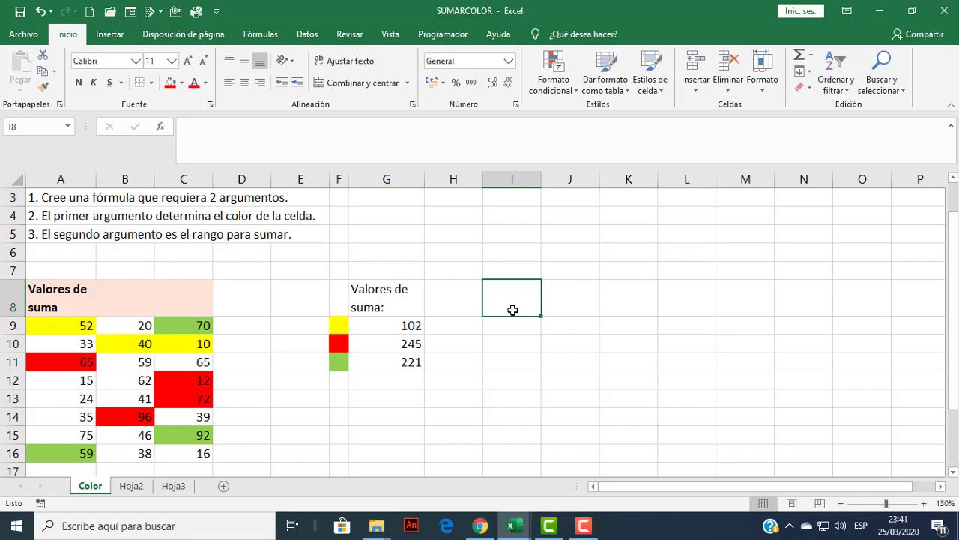
{"action": "scroll", "coordinate": [513, 310], "scroll_direction": "up", "scroll_amount": 1}
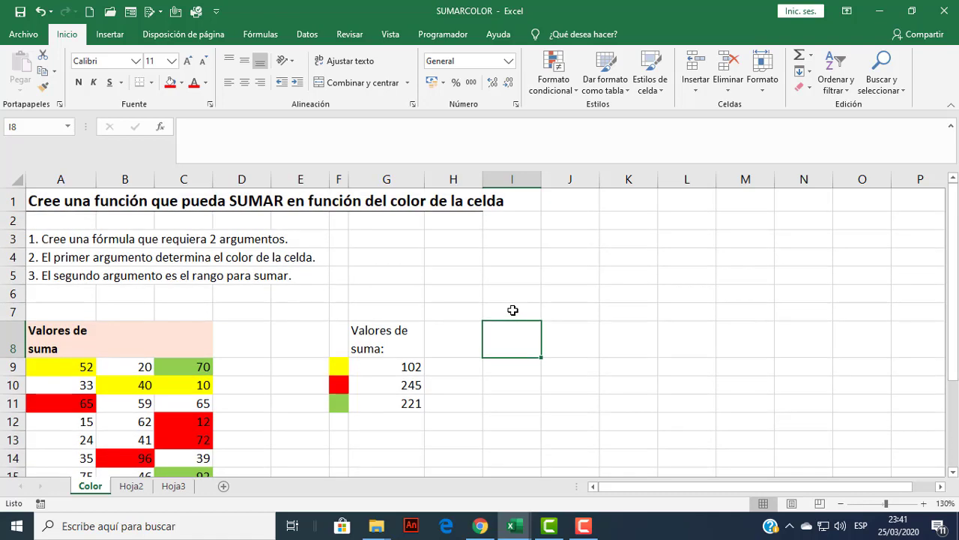
{"action": "scroll", "coordinate": [513, 309], "scroll_direction": "down", "scroll_amount": 1}
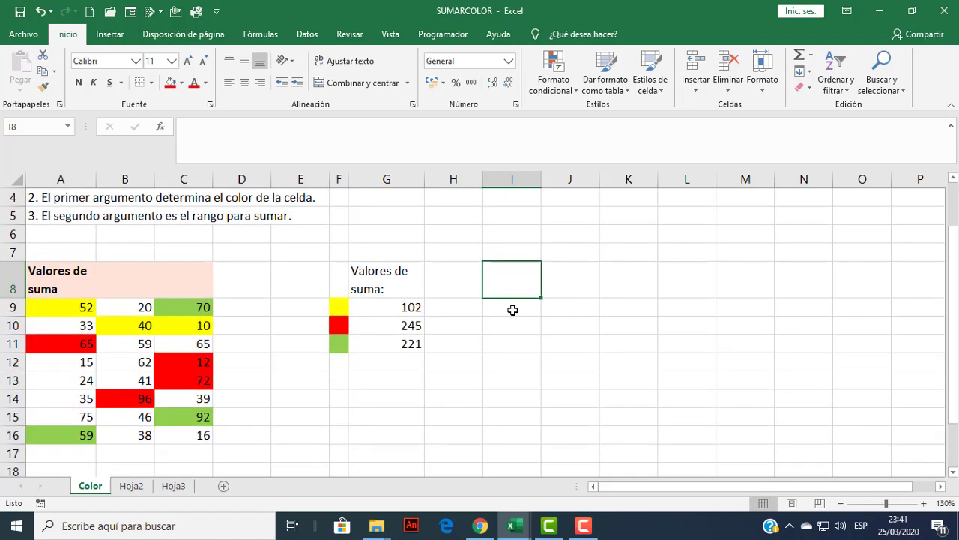